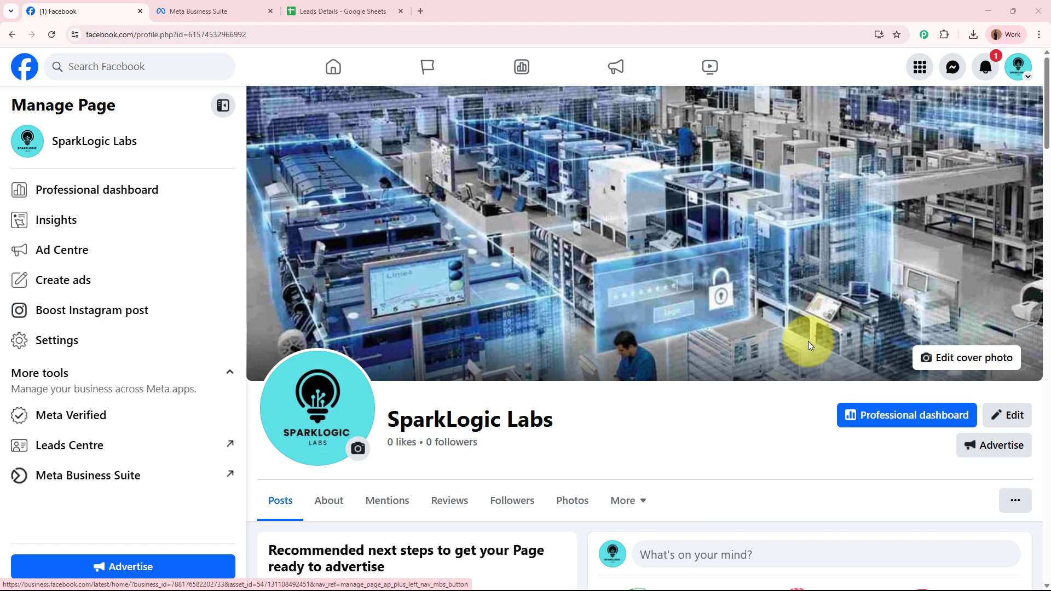
Check the empty Leads Details sheet columns, then open a new blank browser tab
{"action": "left_click", "coordinate": [298, 10]}
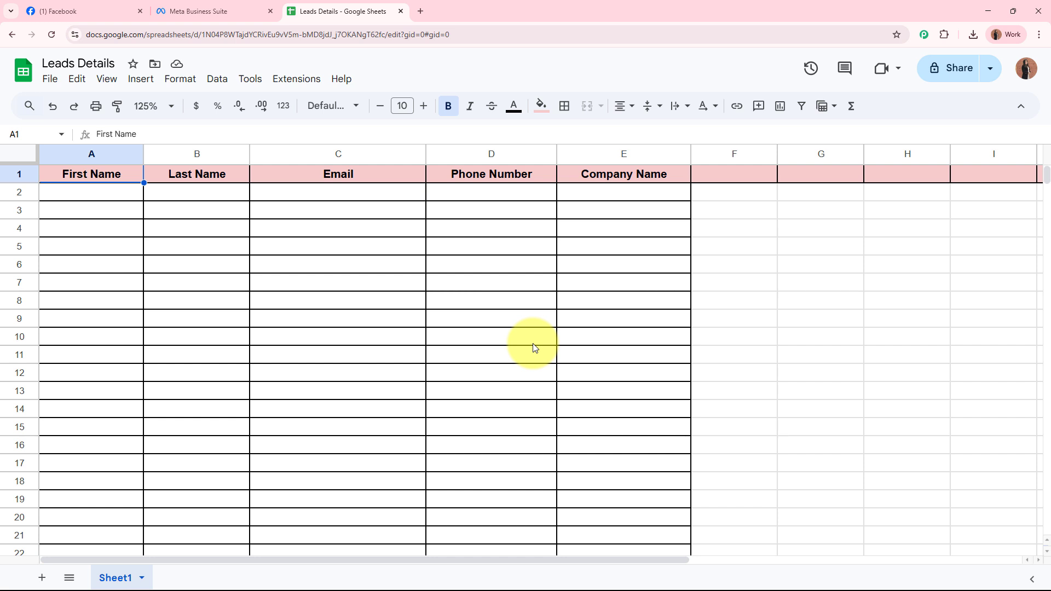
{"action": "left_click", "coordinate": [67, 10]}
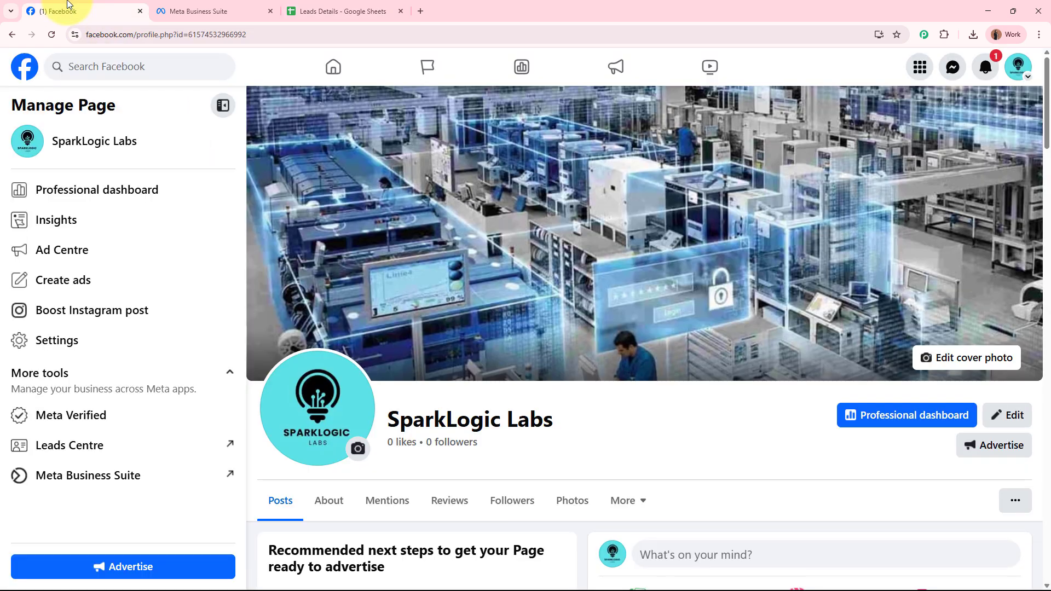
{"action": "left_click", "coordinate": [336, 7]}
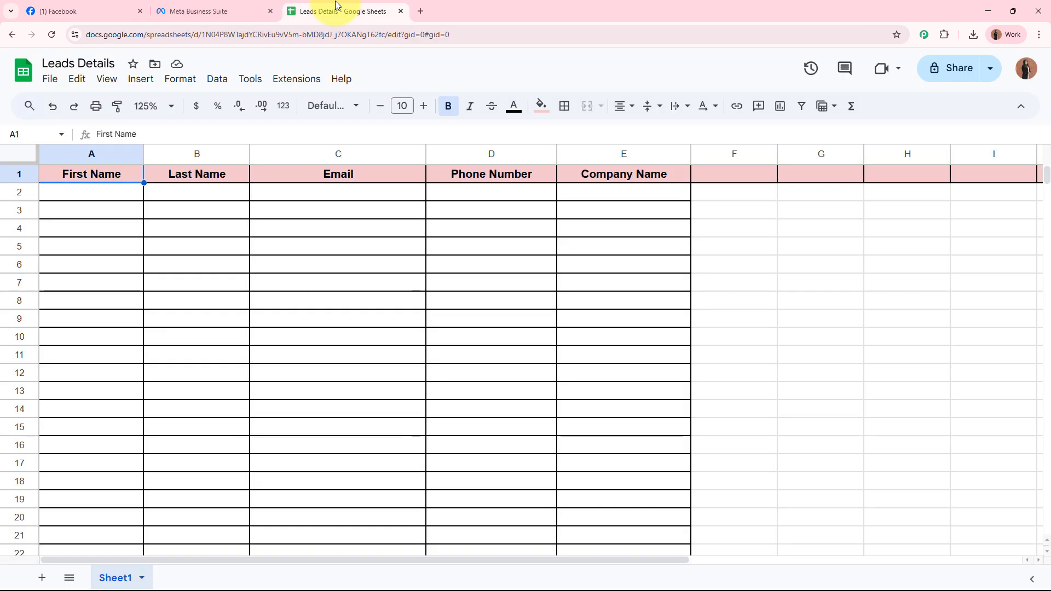
{"action": "left_click", "coordinate": [420, 12]}
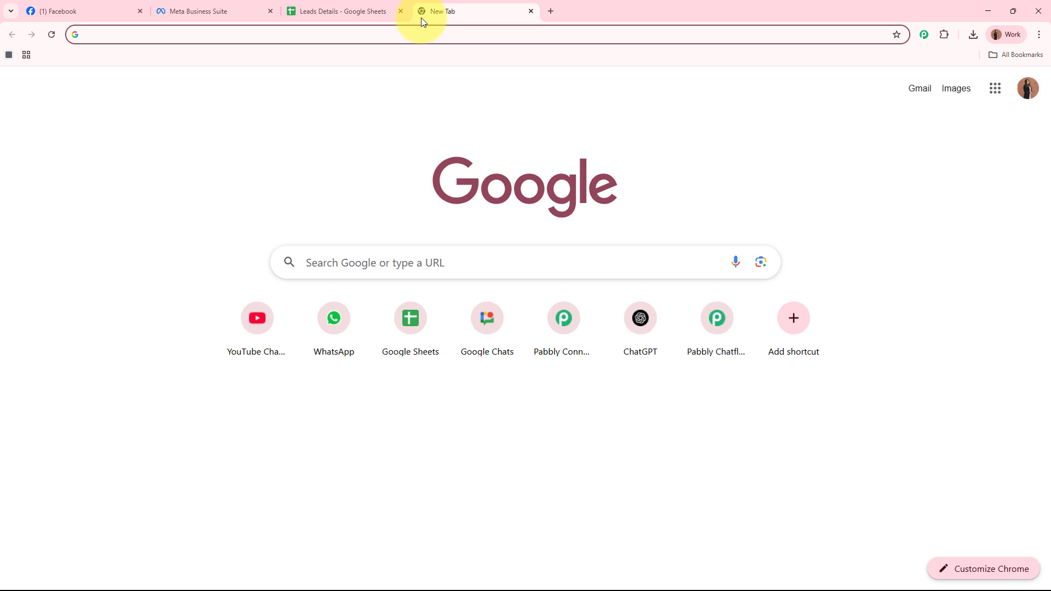
{"action": "type", "text": "www.p"}
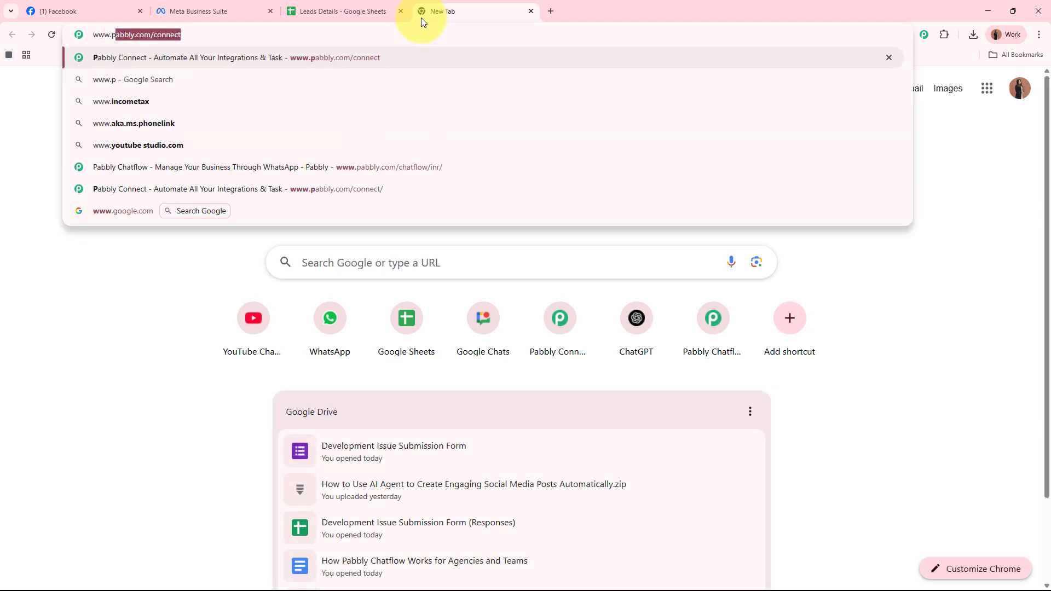
{"action": "type", "text": "abbly.c"}
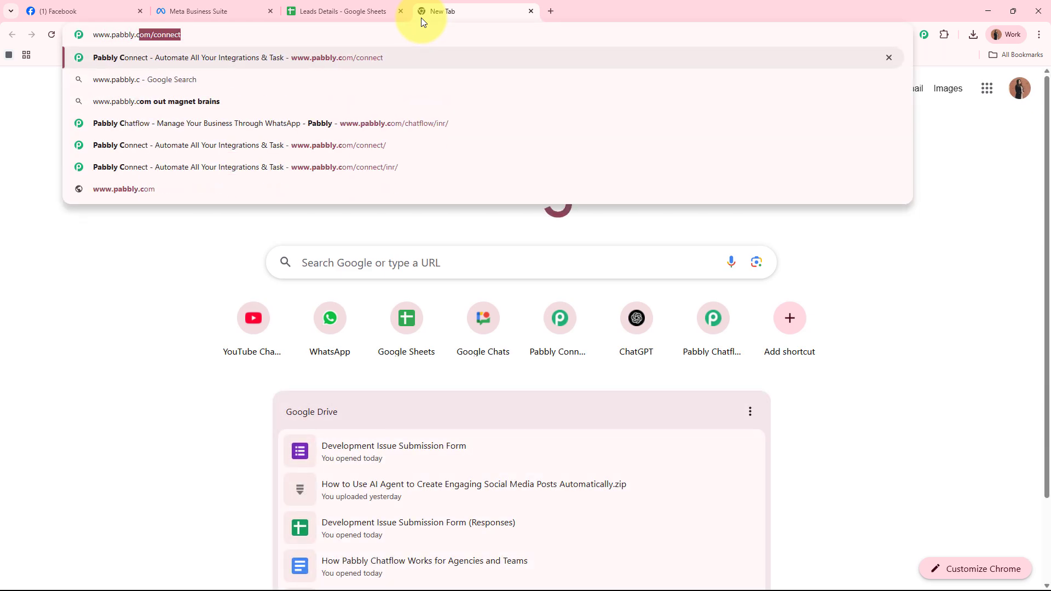
{"action": "type", "text": "om/connect"}
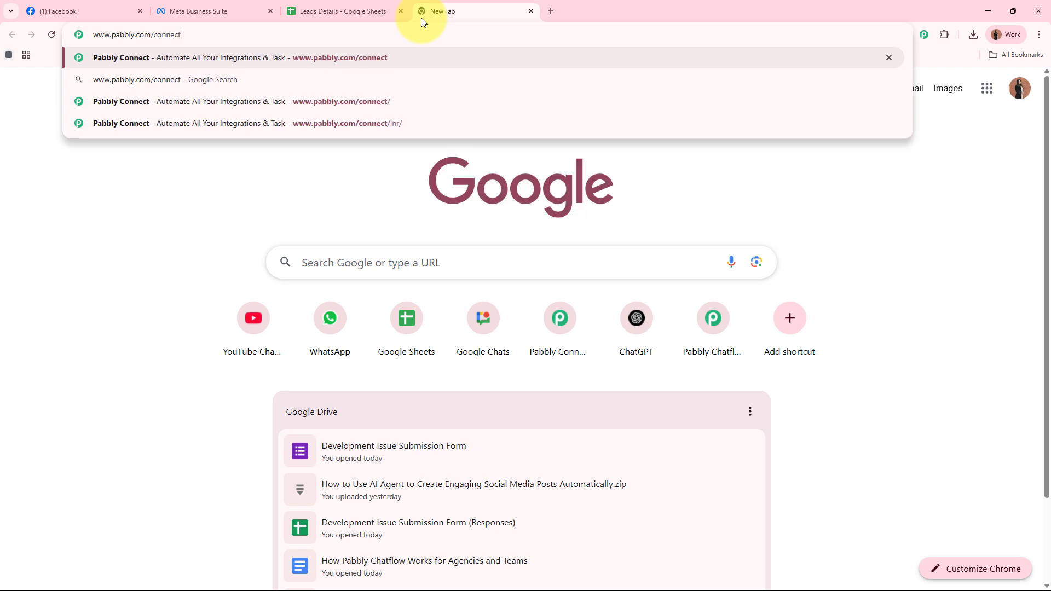
{"action": "key", "text": "Return"}
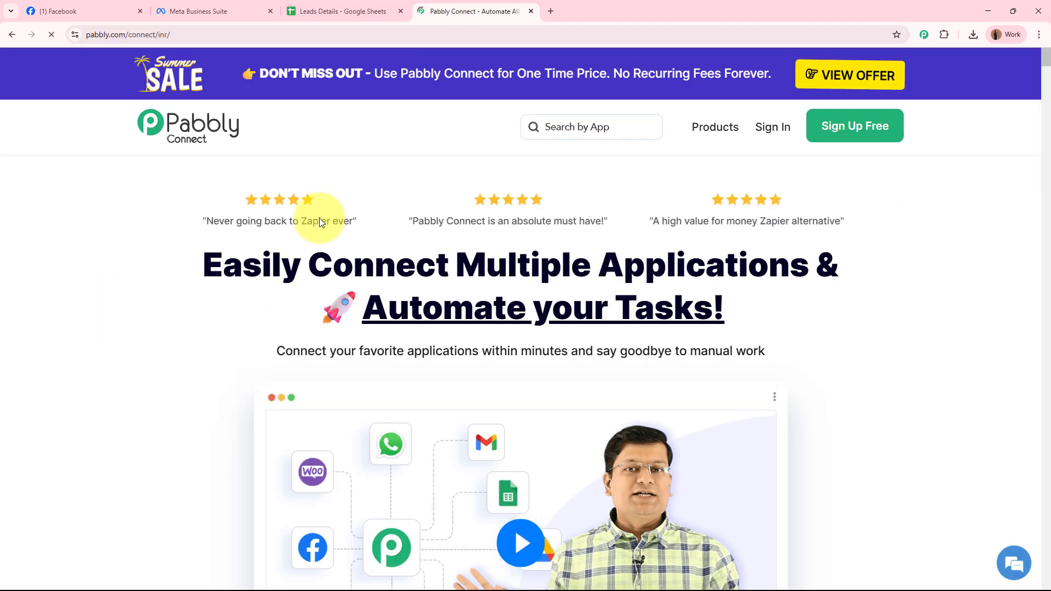
{"action": "left_click_drag", "start_coordinate": [435, 12], "coordinate": [60, 14]}
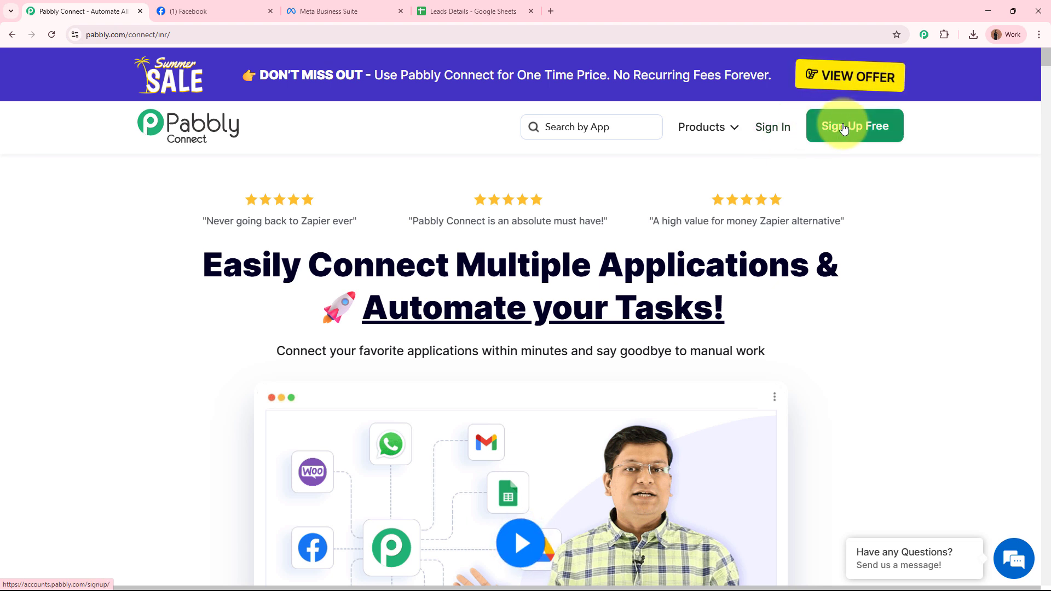
{"action": "left_click", "coordinate": [782, 133]}
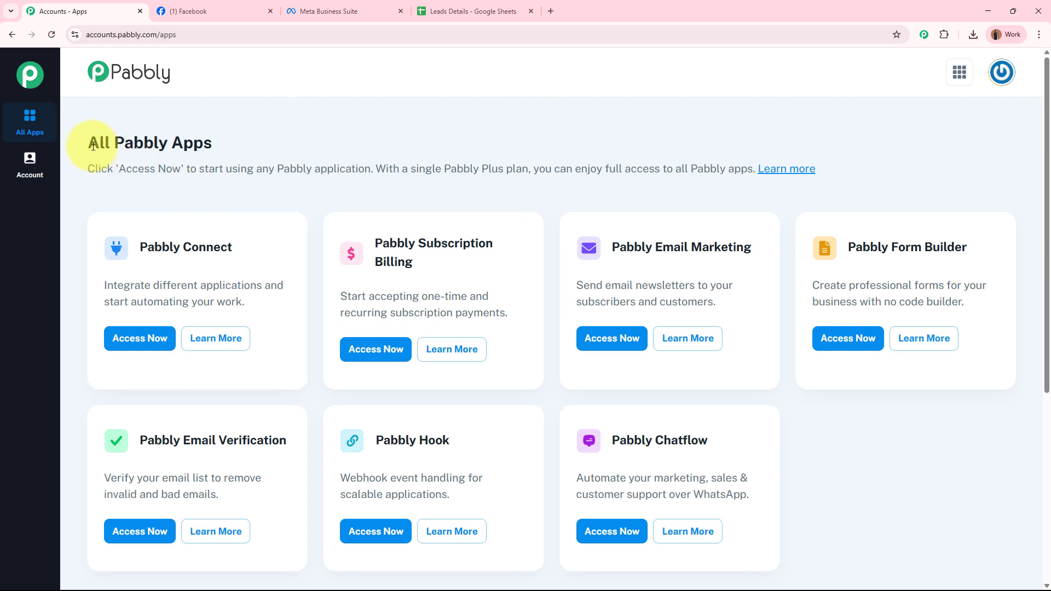
Open Pabbly Connect from the All Pabbly Apps list
{"action": "left_click_drag", "start_coordinate": [87, 142], "coordinate": [311, 153]}
{"action": "left_click", "coordinate": [311, 153]}
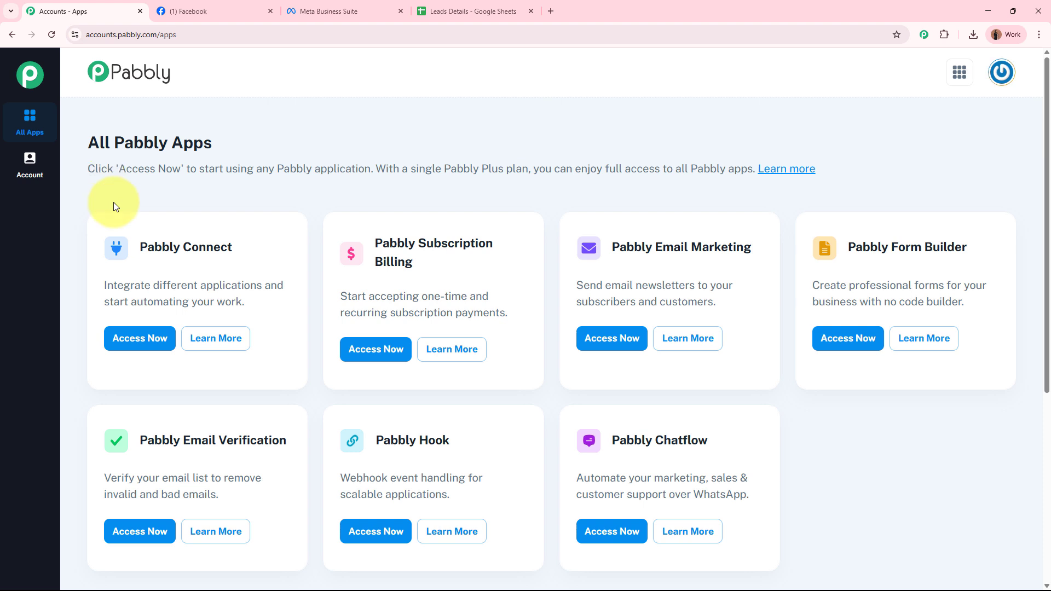
{"action": "left_click_drag", "start_coordinate": [117, 244], "coordinate": [289, 252]}
{"action": "left_click", "coordinate": [282, 207]}
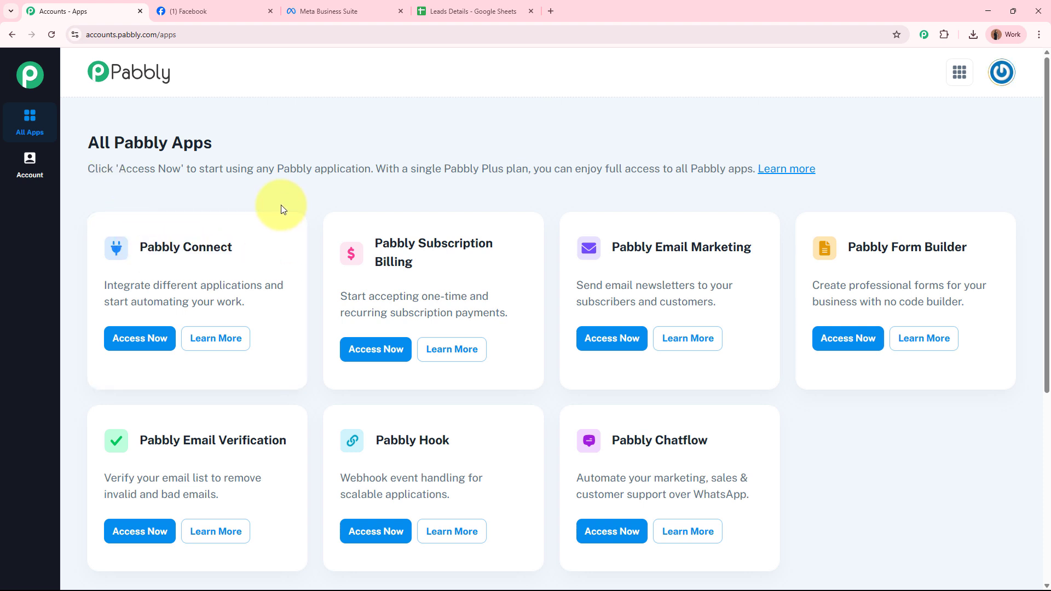
{"action": "left_click", "coordinate": [132, 342]}
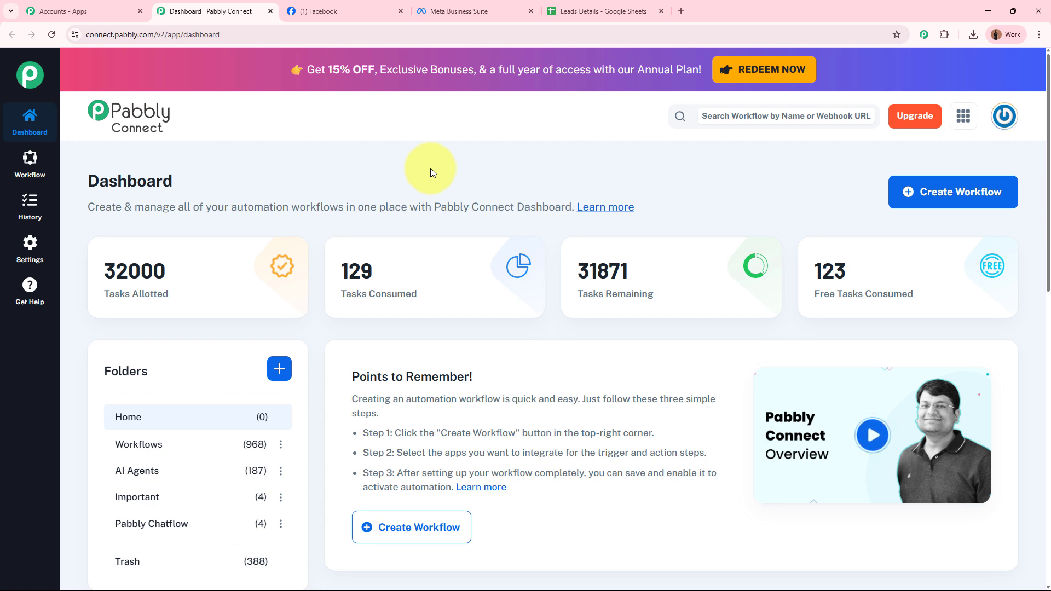
Start a new workflow from the Pabbly Connect dashboard
{"action": "left_click_drag", "start_coordinate": [407, 433], "coordinate": [560, 429]}
{"action": "left_click", "coordinate": [559, 429]}
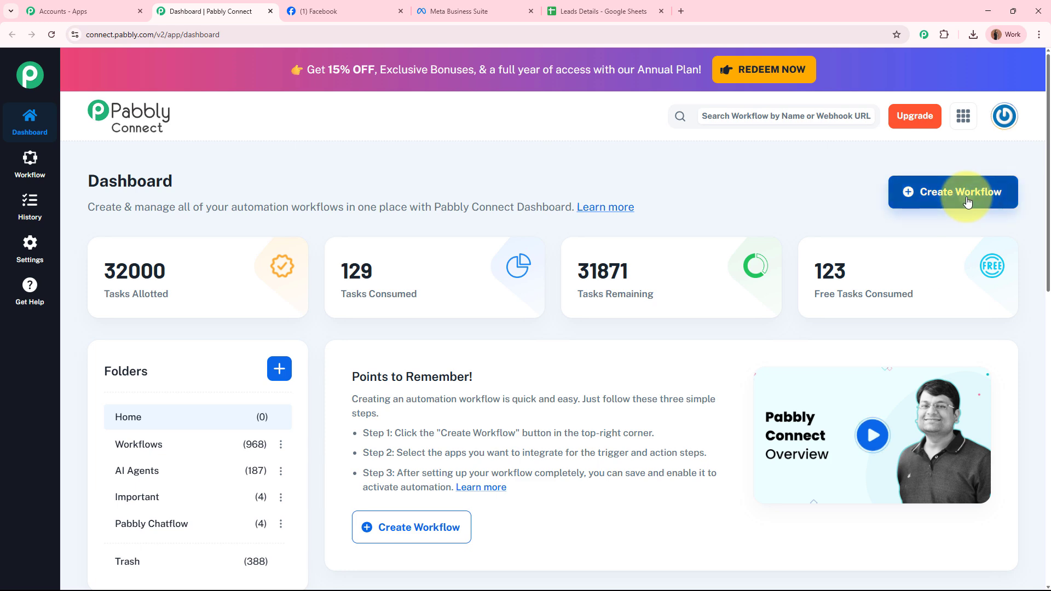
{"action": "left_click", "coordinate": [911, 192]}
Paste the Facebook Lead Ads to Google Sheets workflow name, choose the Workflows folder, and create it
{"action": "left_click_drag", "start_coordinate": [540, 277], "coordinate": [334, 282]}
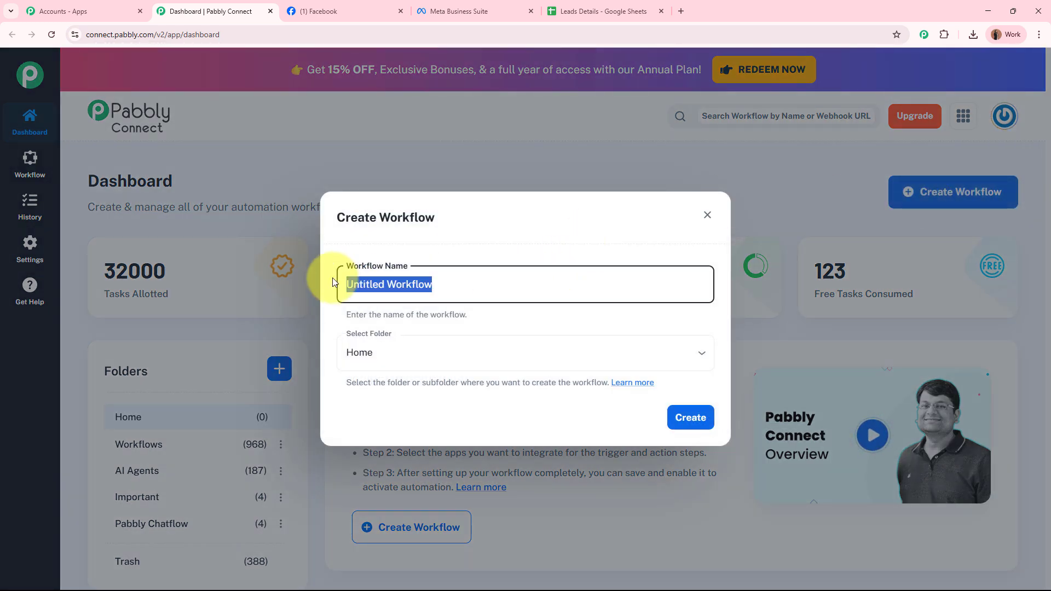
{"action": "key", "text": "BackSpace"}
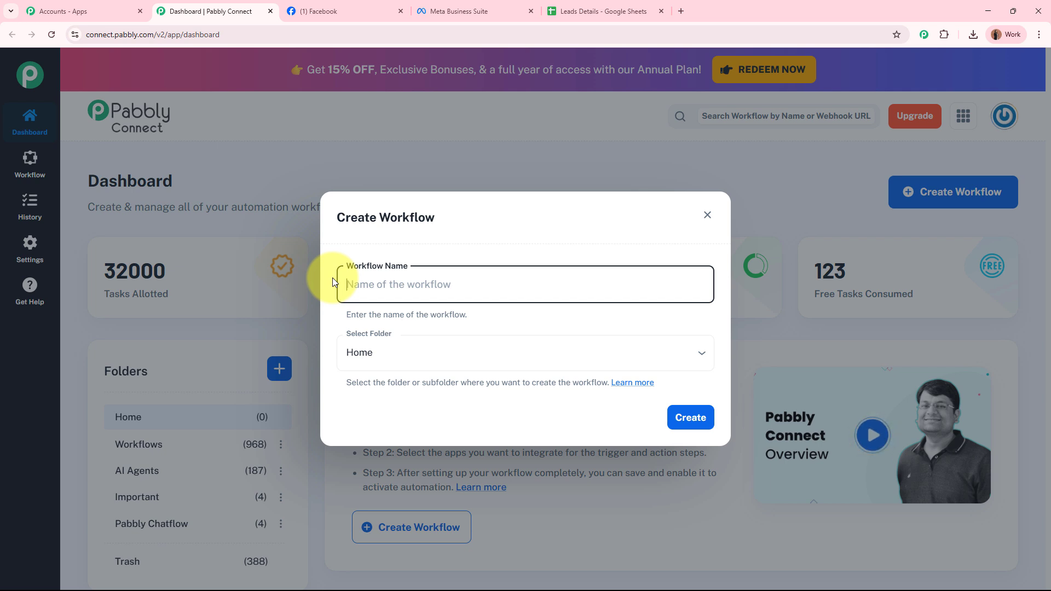
{"action": "key", "text": "ctrl+v"}
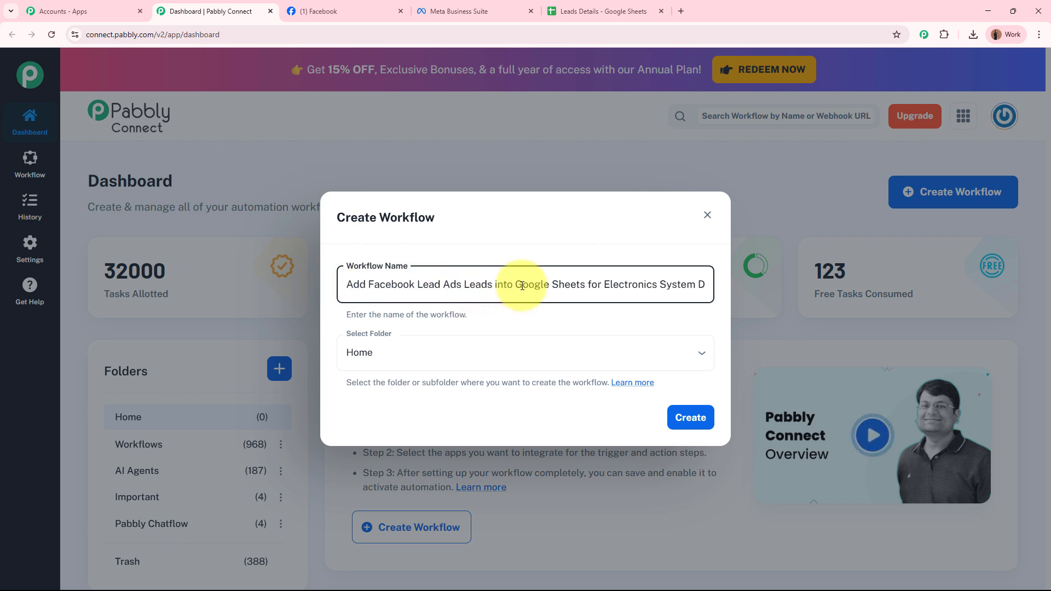
{"action": "left_click_drag", "start_coordinate": [522, 285], "coordinate": [780, 289]}
{"action": "left_click", "coordinate": [587, 313]}
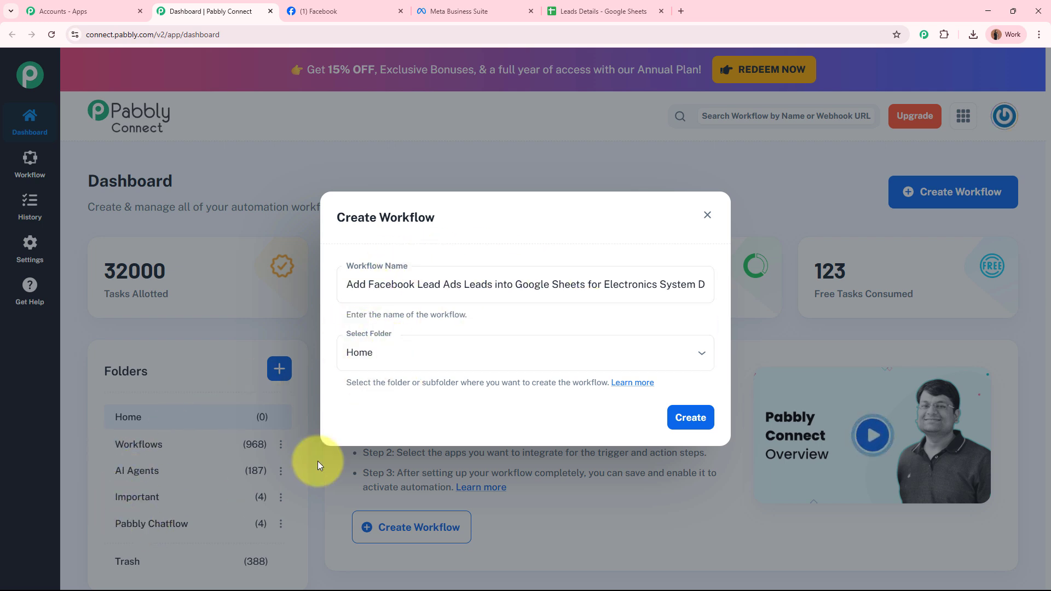
{"action": "left_click", "coordinate": [439, 352]}
{"action": "left_click", "coordinate": [422, 412]}
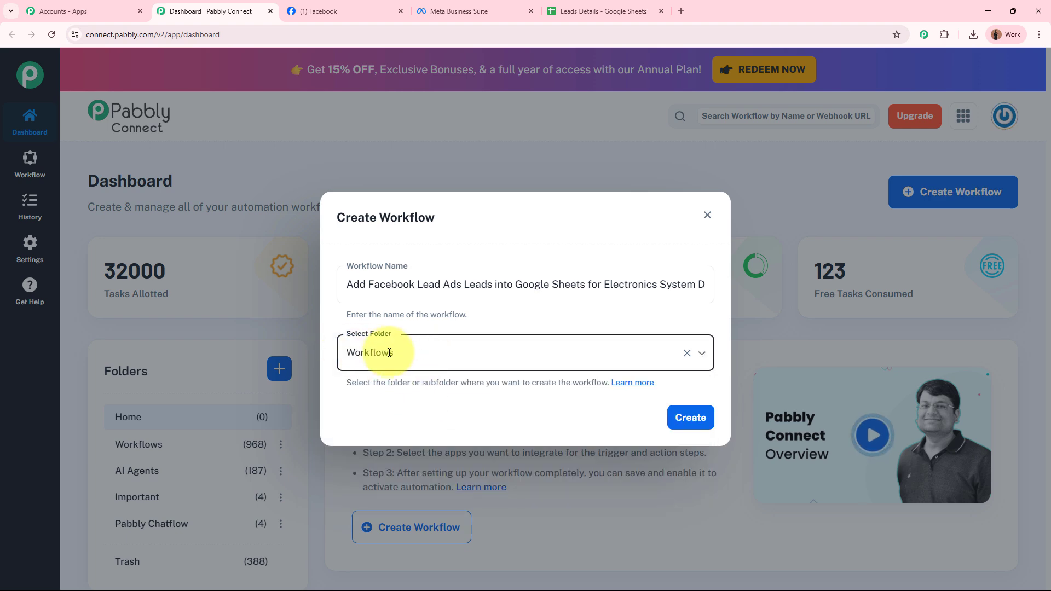
{"action": "left_click", "coordinate": [691, 417]}
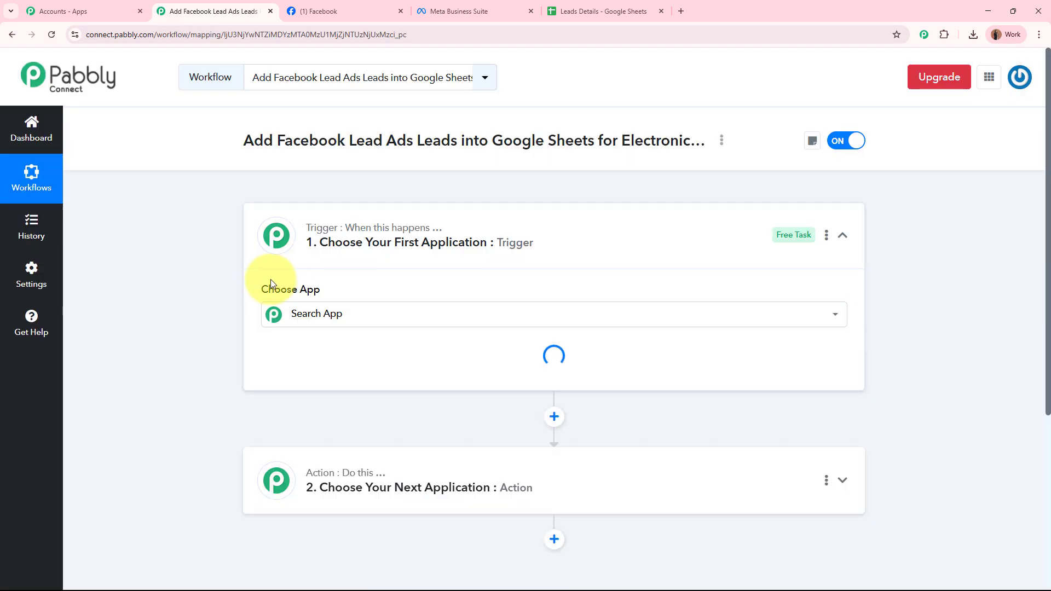
Search 'Facebo' and choose Facebook Lead Ads as the trigger app
{"action": "left_click", "coordinate": [590, 242]}
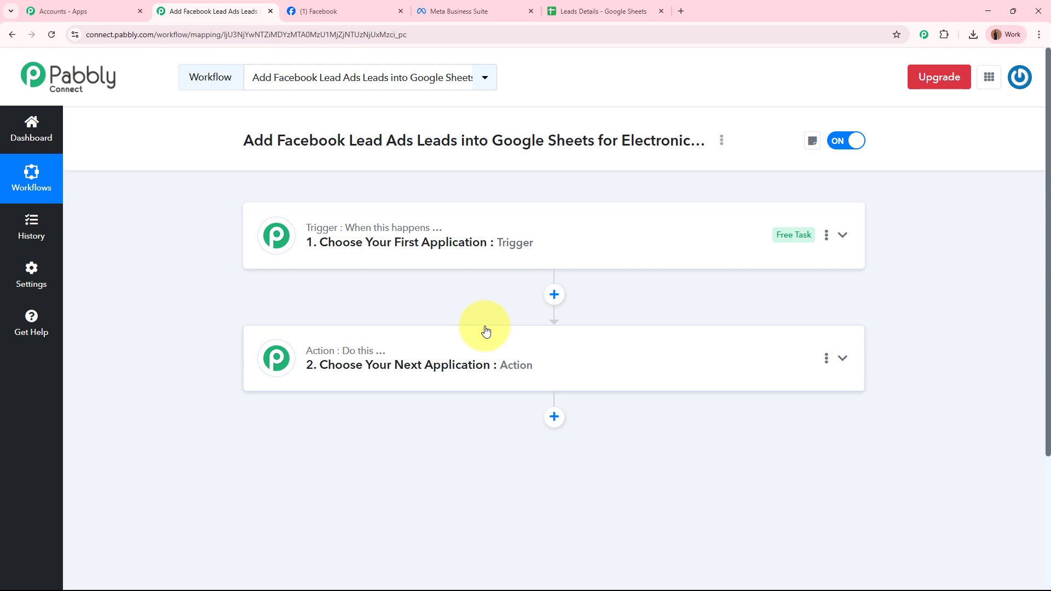
{"action": "left_click", "coordinate": [614, 235]}
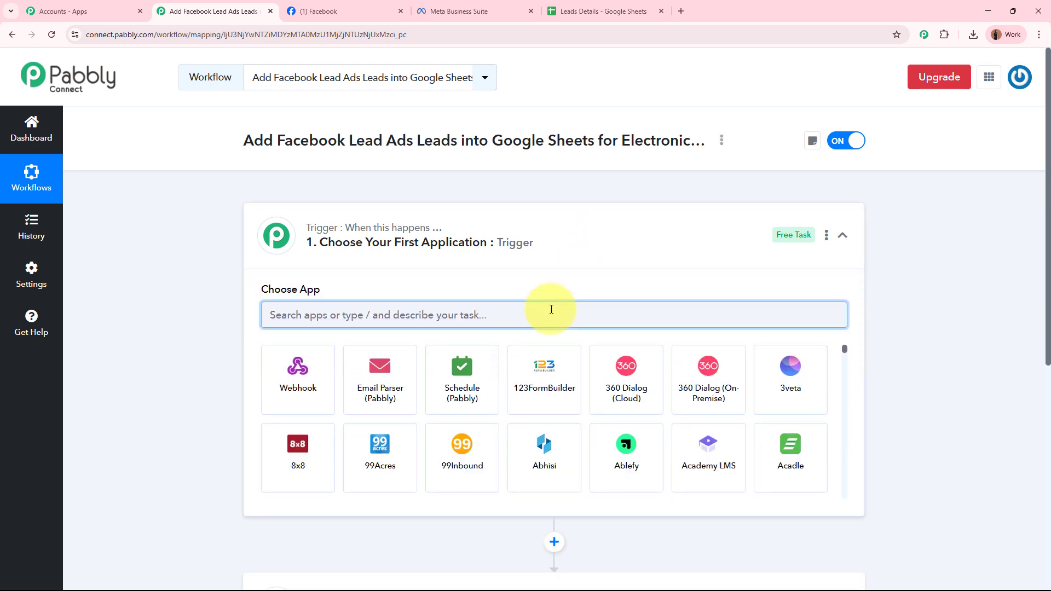
{"action": "type", "text": "Facebook"}
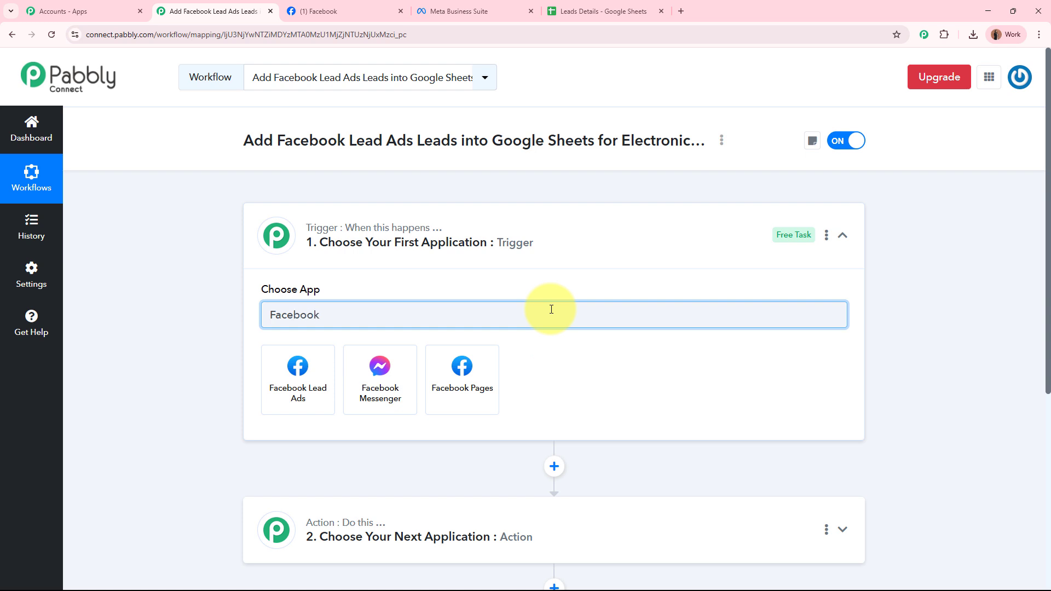
{"action": "left_click", "coordinate": [316, 382]}
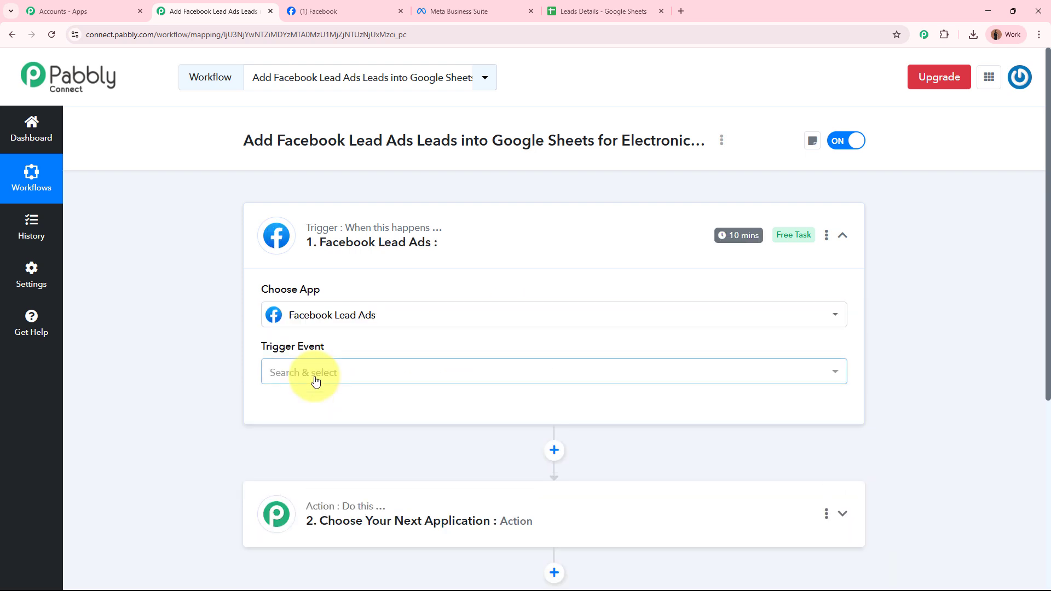
Set the trigger event to New Lead Instant
{"action": "left_click", "coordinate": [329, 11]}
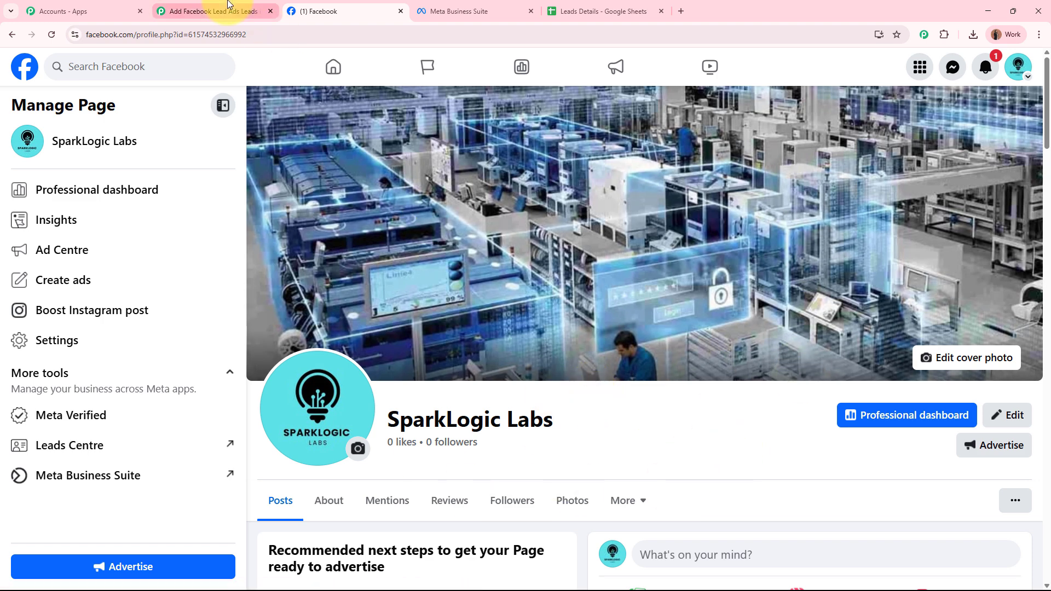
{"action": "left_click", "coordinate": [188, 10]}
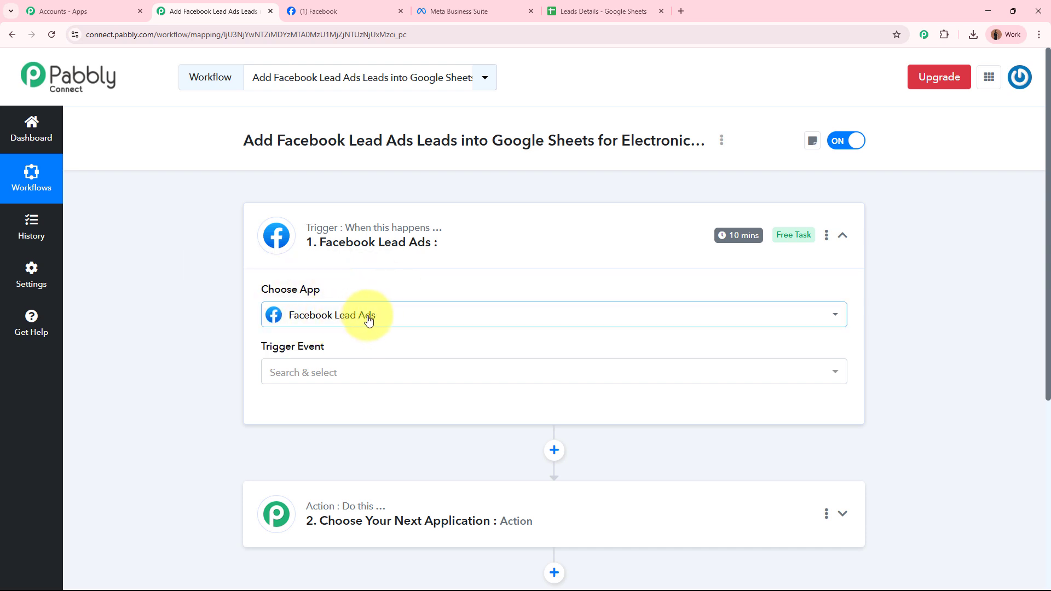
{"action": "left_click", "coordinate": [357, 373]}
{"action": "left_click", "coordinate": [343, 435]}
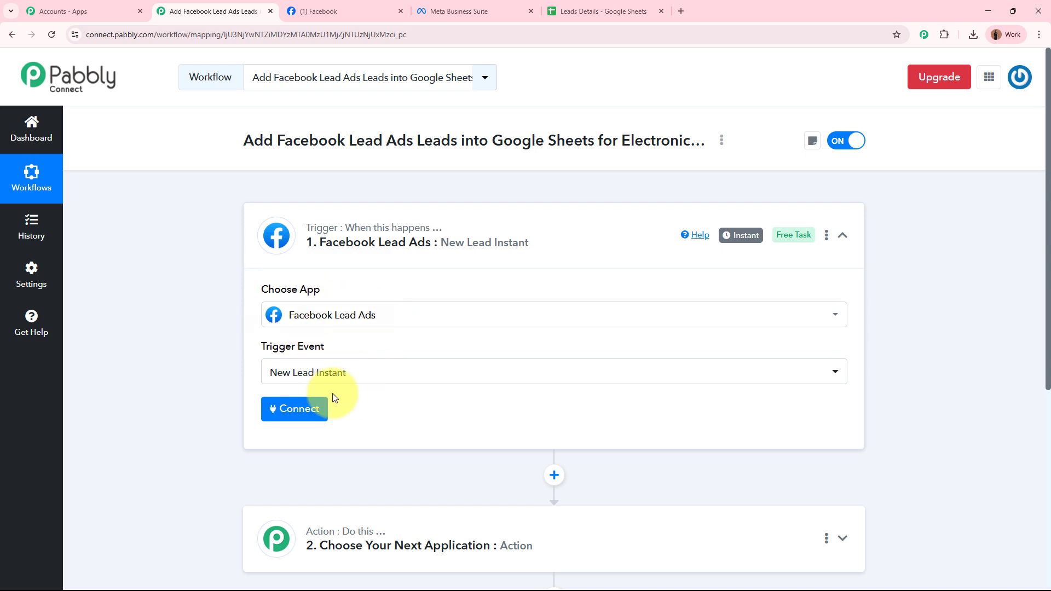
Add a new Facebook Lead Ads connection, authorize Pabbly's access in the Facebook popup, and save it
{"action": "left_click", "coordinate": [300, 420]}
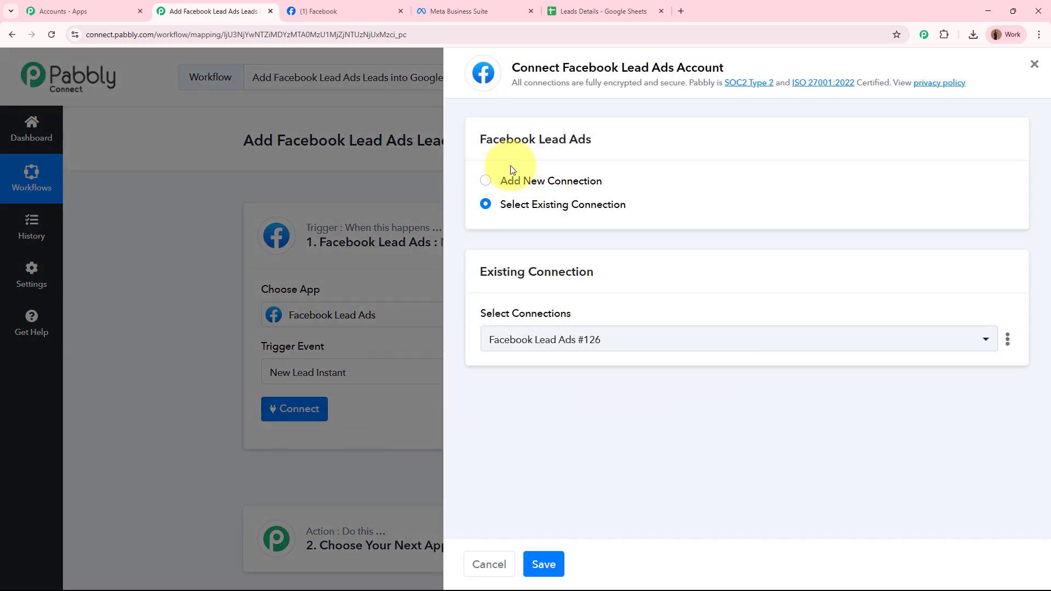
{"action": "left_click", "coordinate": [486, 181]}
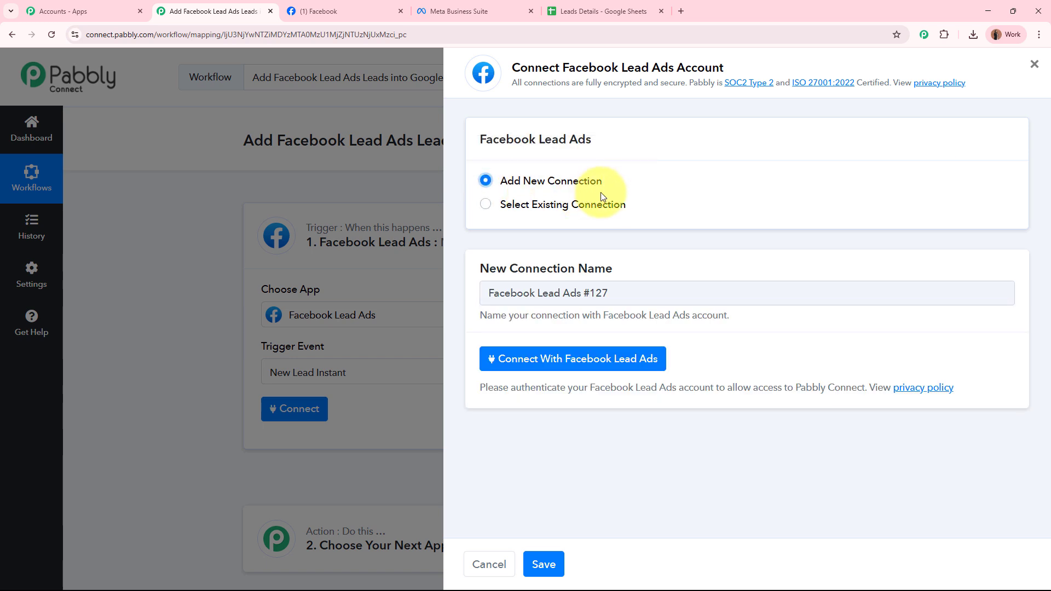
{"action": "left_click", "coordinate": [641, 360]}
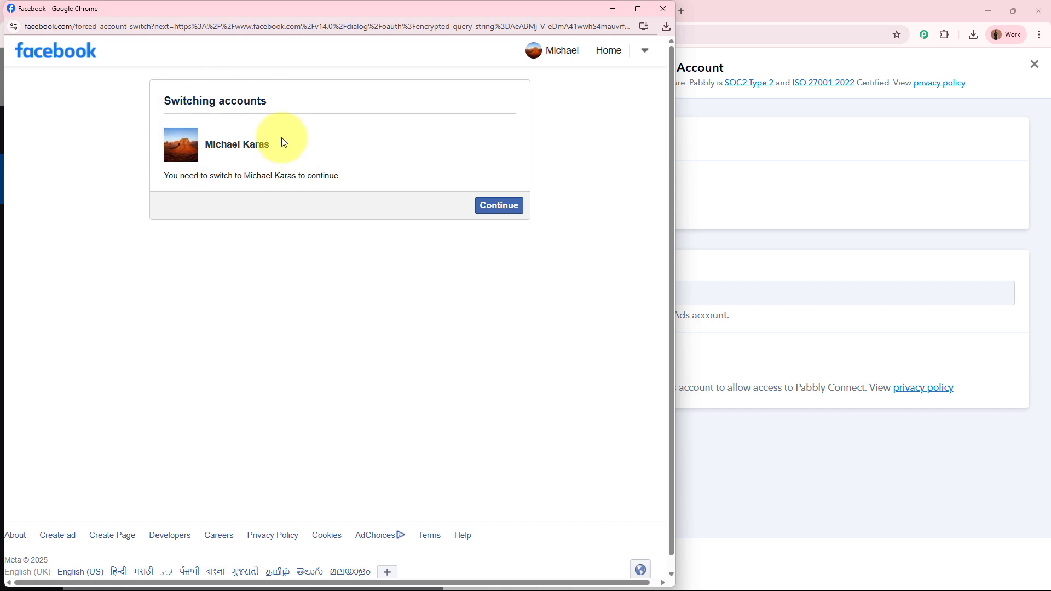
{"action": "left_click", "coordinate": [504, 212]}
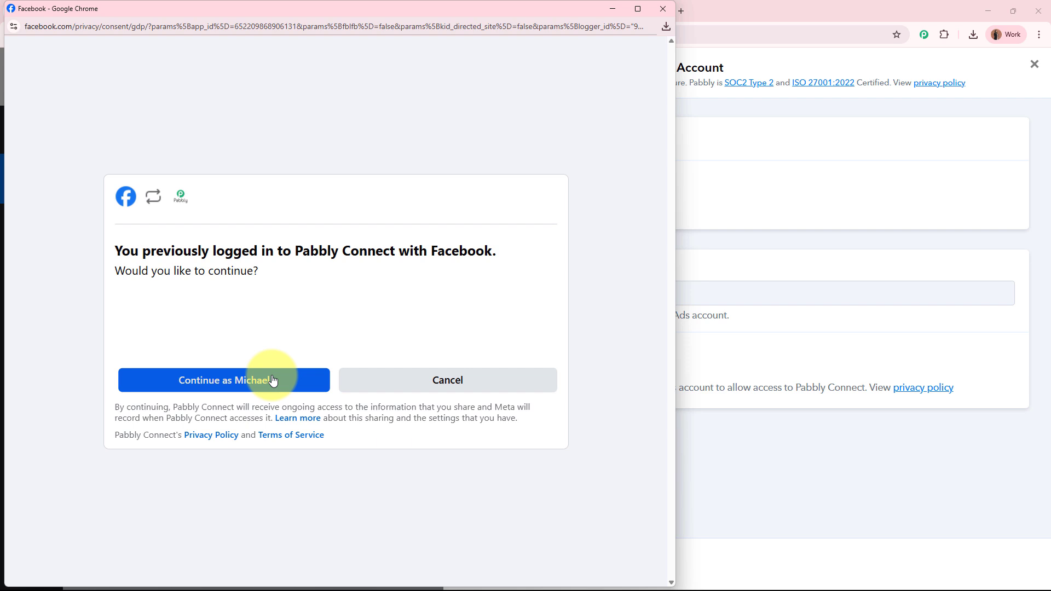
{"action": "left_click", "coordinate": [277, 379]}
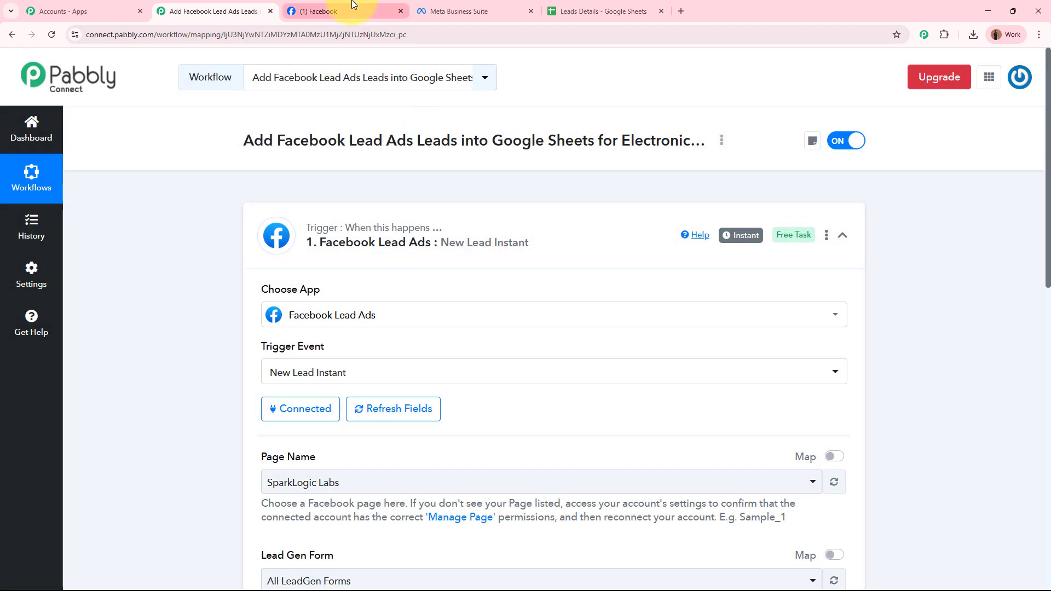
{"action": "left_click", "coordinate": [342, 11]}
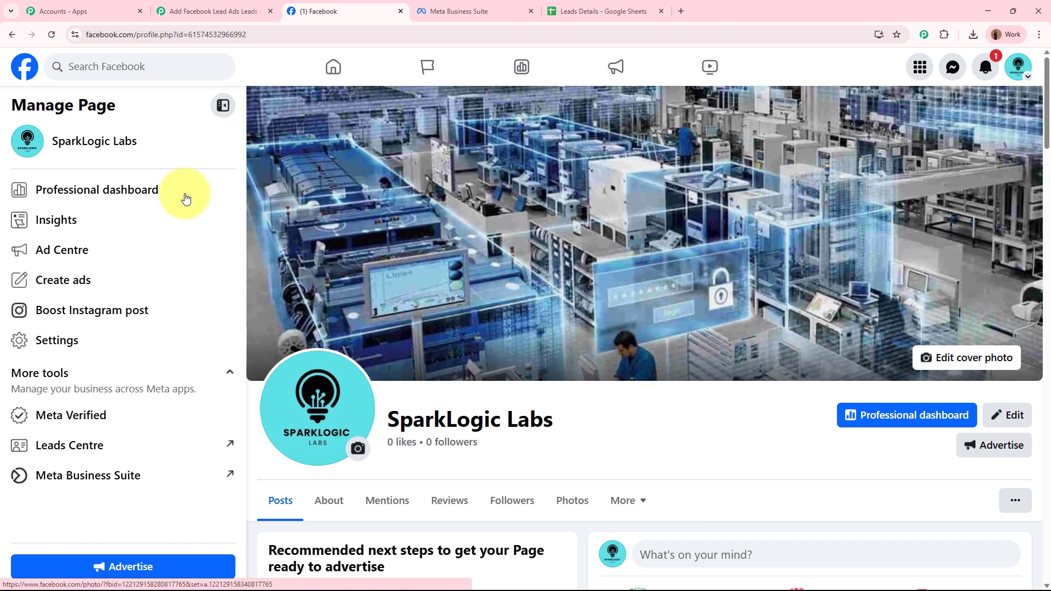
Set the trigger's Page Name to SparkLogic Labs, matching the Facebook business page
{"action": "left_click", "coordinate": [210, 11]}
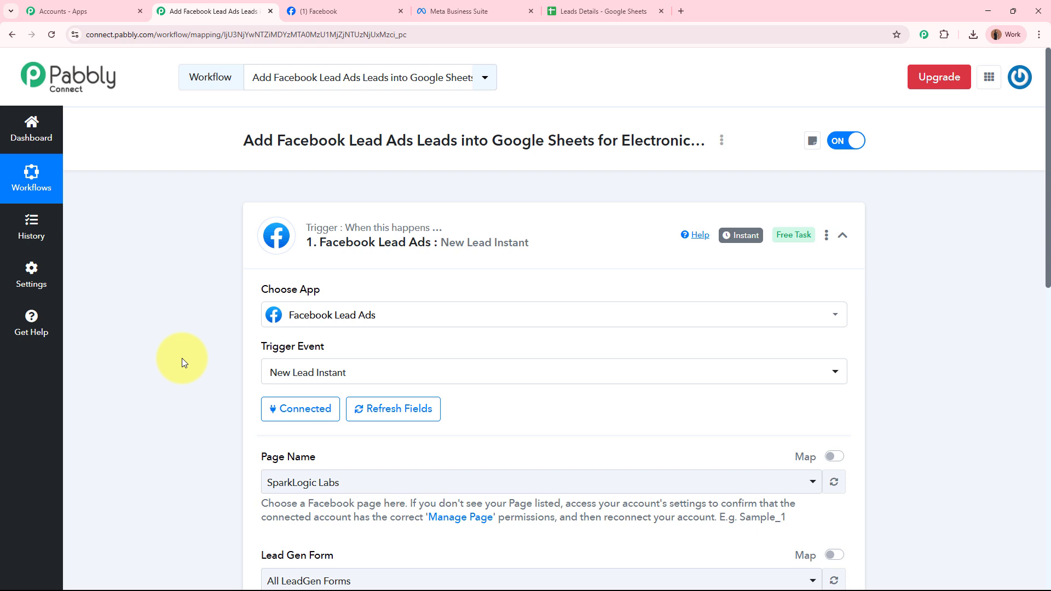
{"action": "scroll", "coordinate": [182, 358], "scroll_direction": "down", "scroll_amount": 4}
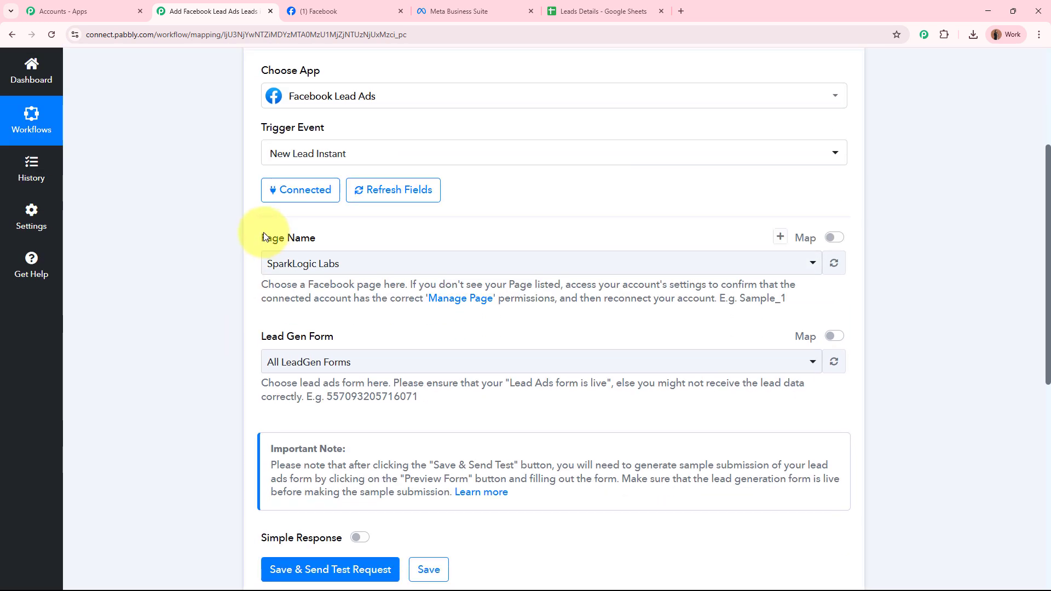
{"action": "left_click_drag", "start_coordinate": [263, 237], "coordinate": [336, 235]}
{"action": "left_click_drag", "start_coordinate": [265, 336], "coordinate": [369, 340]}
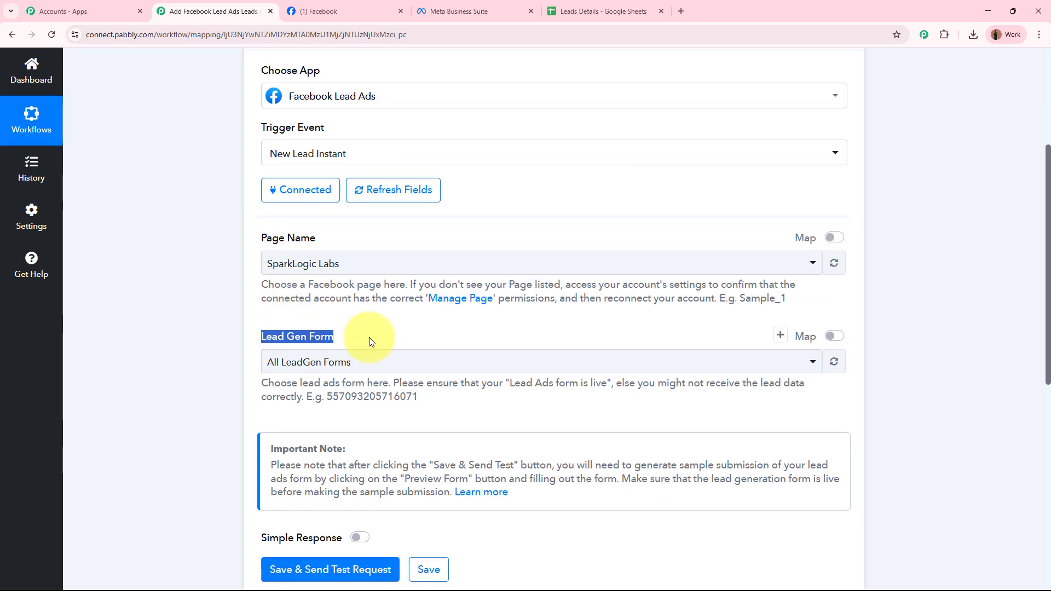
{"action": "left_click", "coordinate": [226, 330]}
{"action": "left_click", "coordinate": [345, 10]}
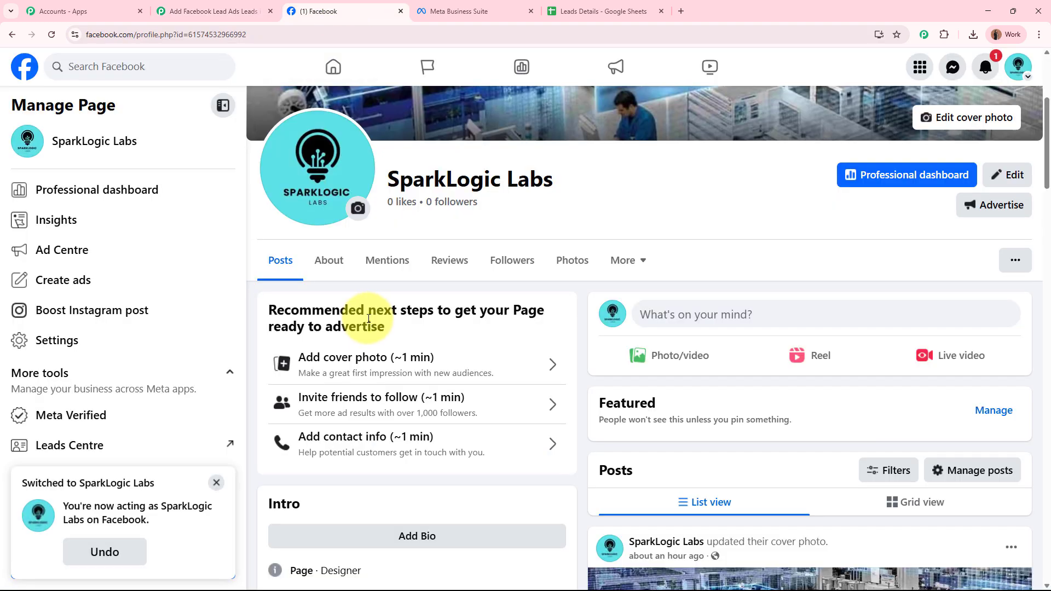
{"action": "scroll", "coordinate": [368, 318], "scroll_direction": "up", "scroll_amount": 4}
{"action": "left_click_drag", "start_coordinate": [386, 420], "coordinate": [587, 423]}
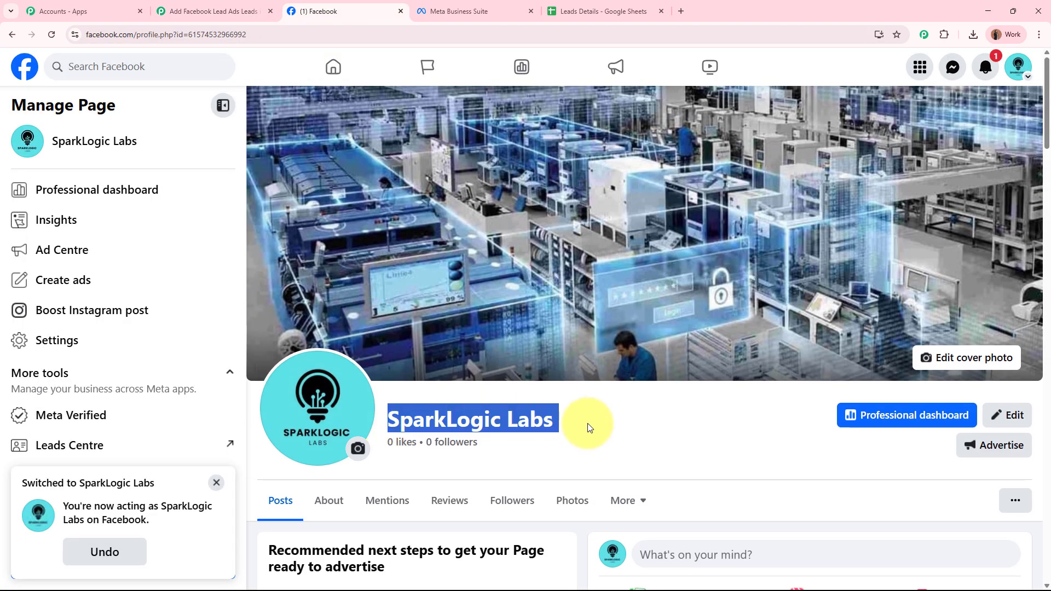
{"action": "left_click", "coordinate": [587, 423]}
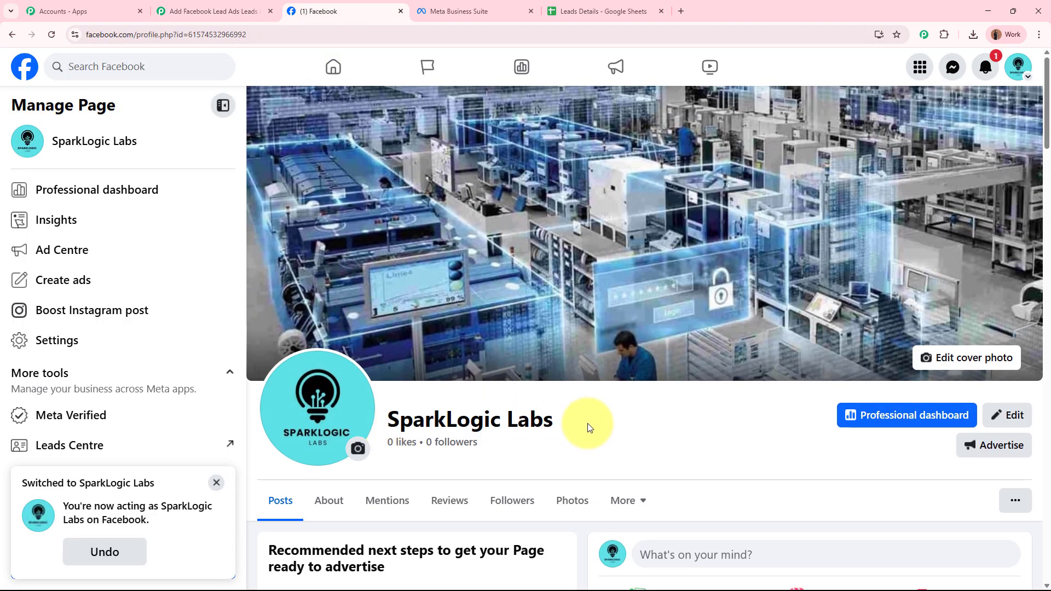
{"action": "left_click", "coordinate": [272, 19]}
{"action": "left_click", "coordinate": [369, 263]}
{"action": "left_click", "coordinate": [361, 319]}
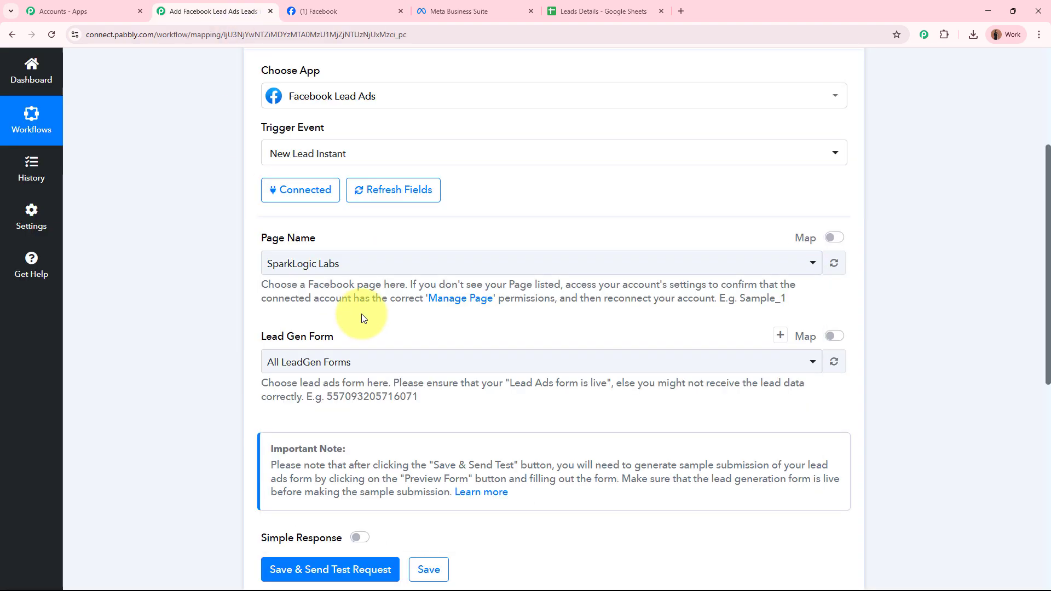
{"action": "left_click", "coordinate": [213, 300]}
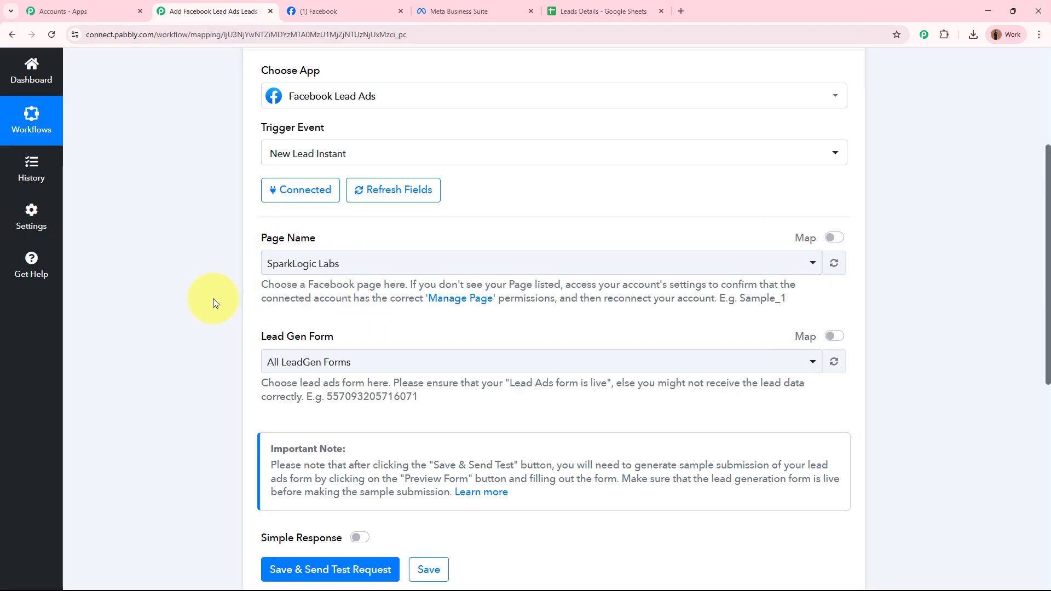
Choose the 'Facebook Lead Forms' lead gen form and switch Simple Response on
{"action": "scroll", "coordinate": [212, 298], "scroll_direction": "down", "scroll_amount": 2}
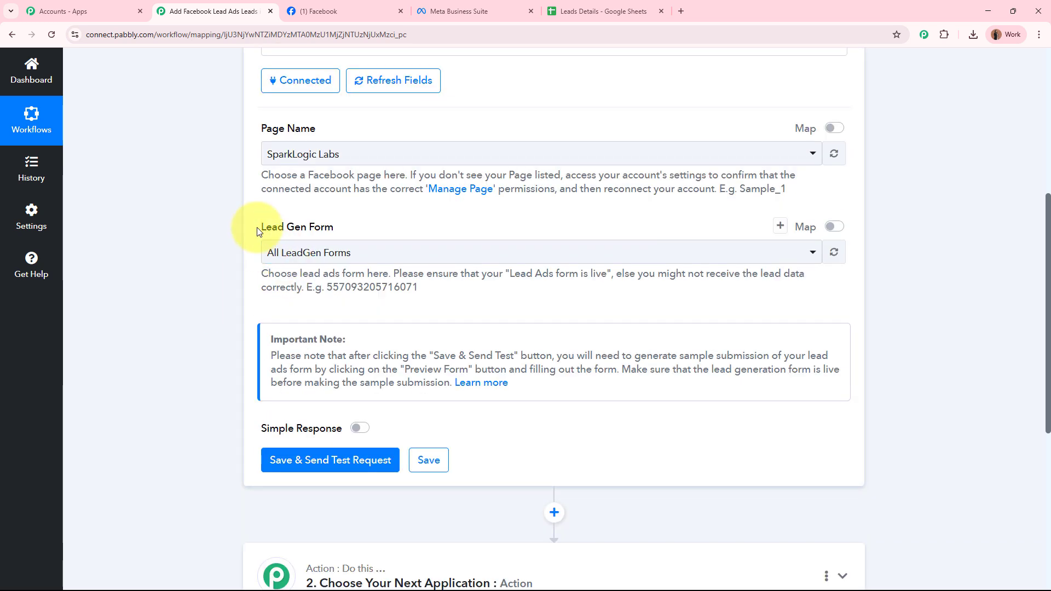
{"action": "left_click_drag", "start_coordinate": [257, 232], "coordinate": [347, 235]}
{"action": "left_click", "coordinate": [185, 262]}
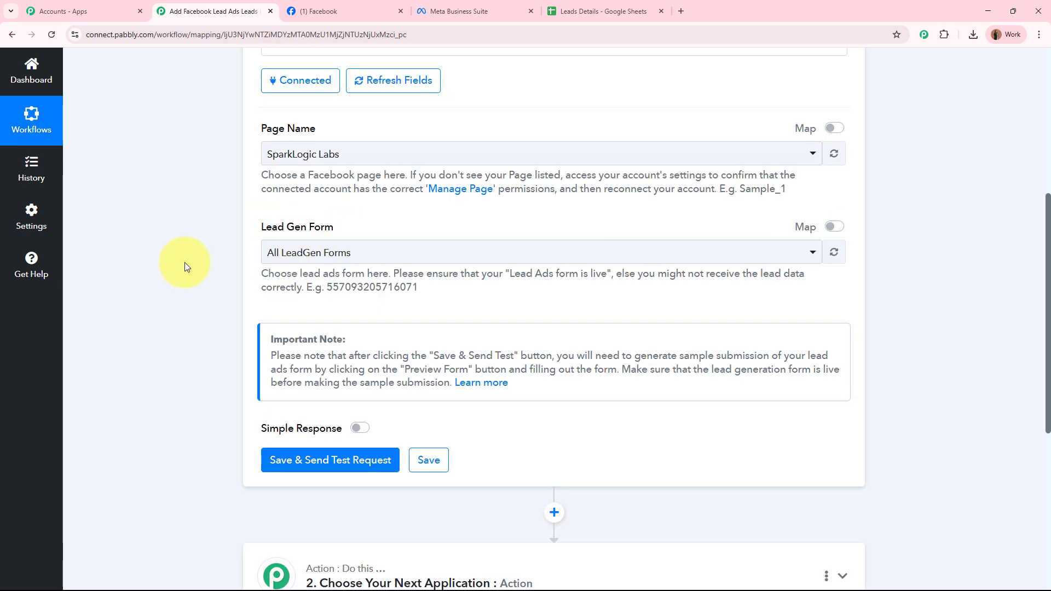
{"action": "left_click", "coordinate": [471, 5]}
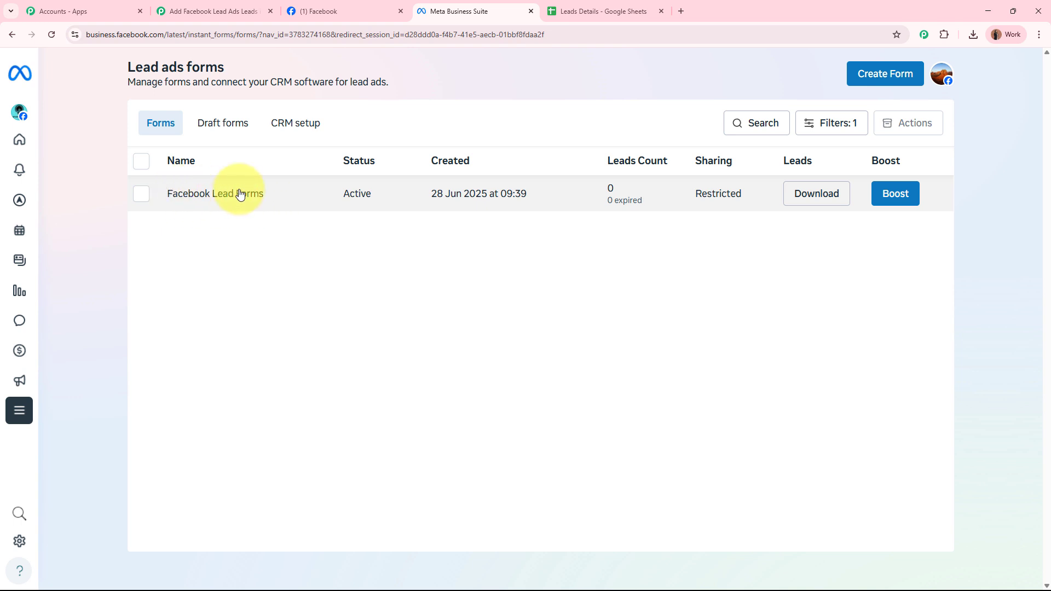
{"action": "left_click", "coordinate": [214, 11]}
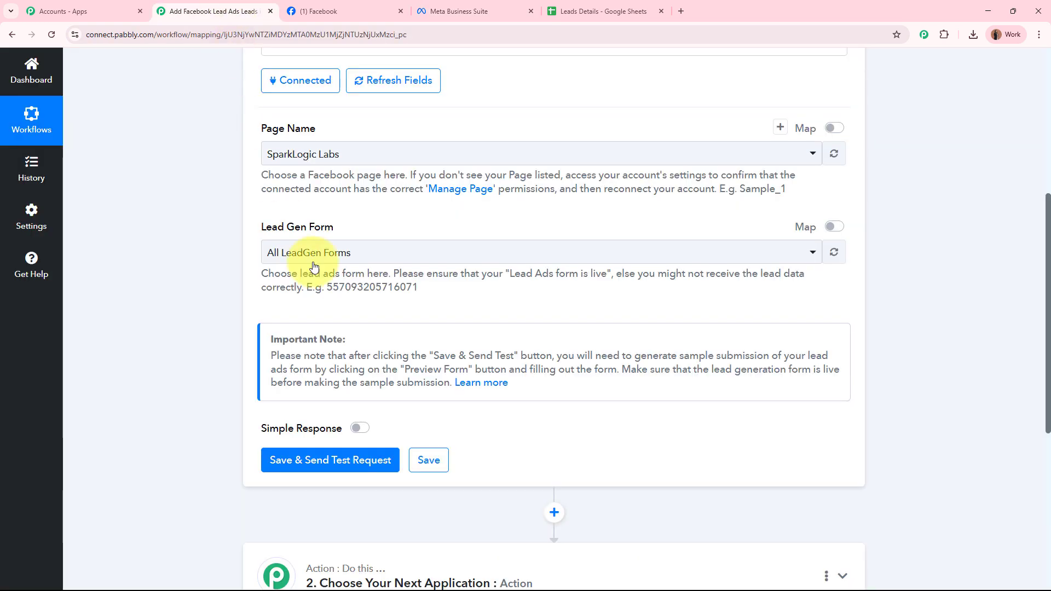
{"action": "left_click", "coordinate": [348, 252]}
{"action": "left_click", "coordinate": [354, 343]}
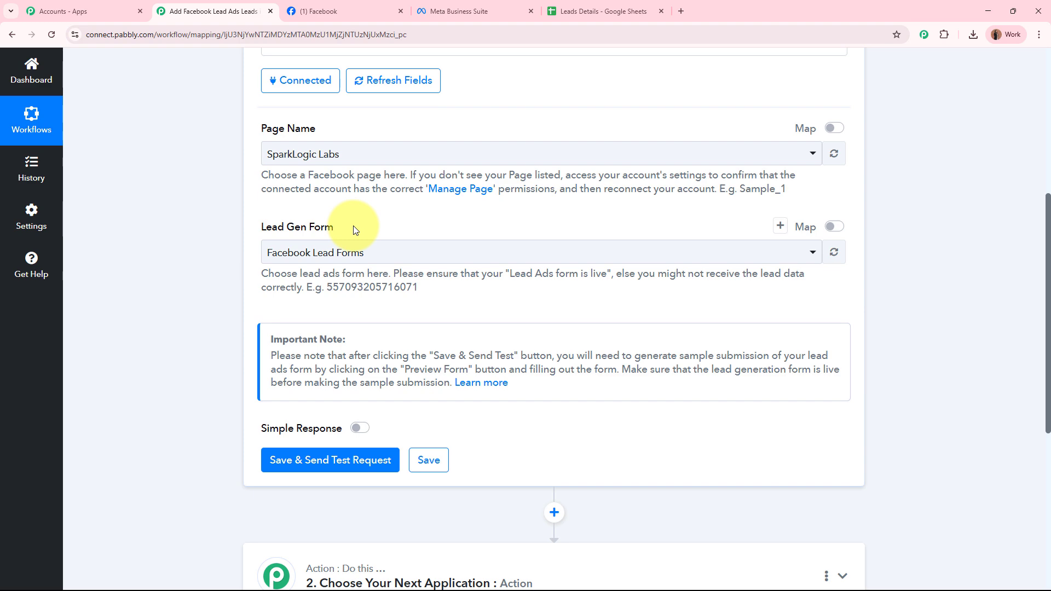
{"action": "scroll", "coordinate": [355, 229], "scroll_direction": "down", "scroll_amount": 4}
{"action": "mouse_move", "coordinate": [329, 214]}
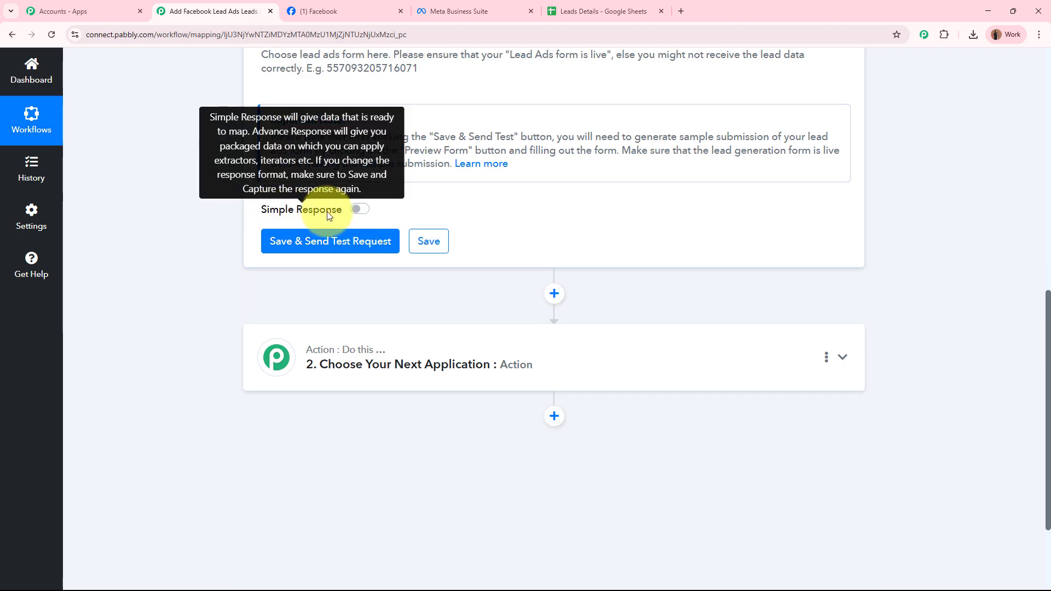
{"action": "left_click", "coordinate": [354, 209]}
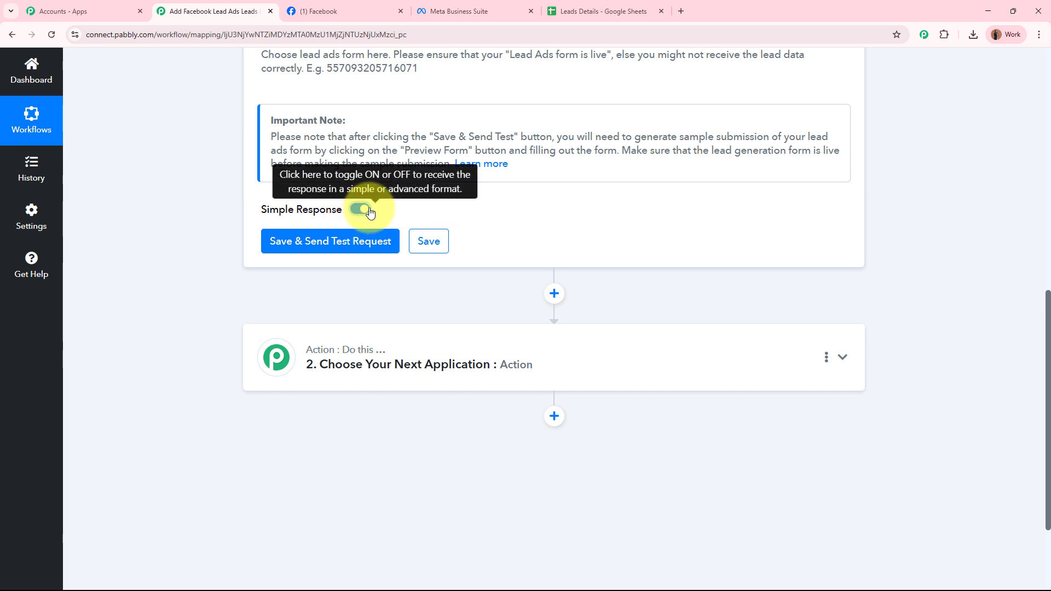
Save the trigger and send a test request, then open a private window from the Facebook tab
{"action": "left_click", "coordinate": [390, 247]}
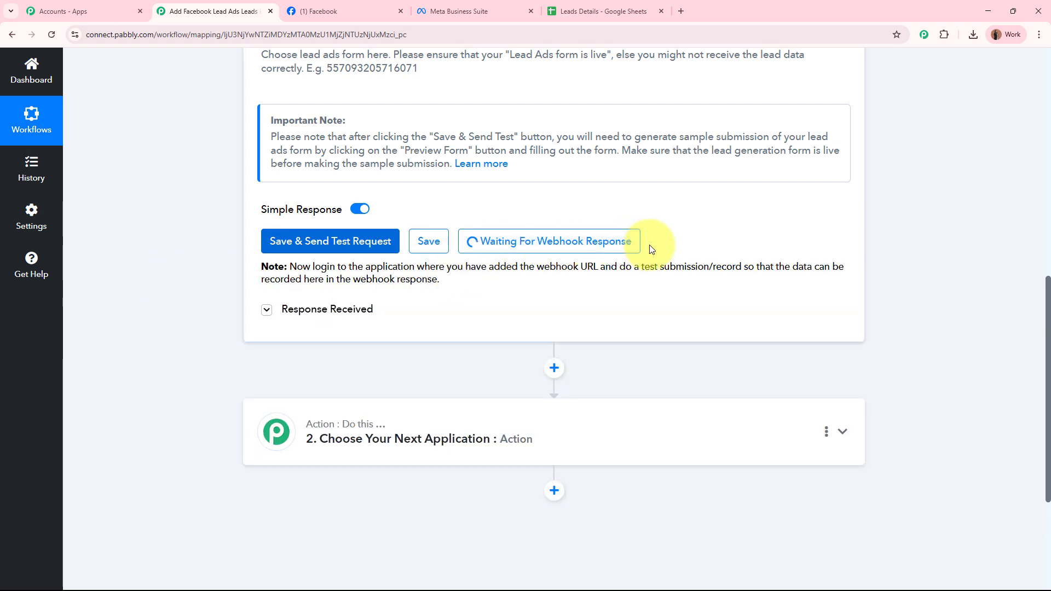
{"action": "scroll", "coordinate": [1022, 248], "scroll_direction": "up", "scroll_amount": 10}
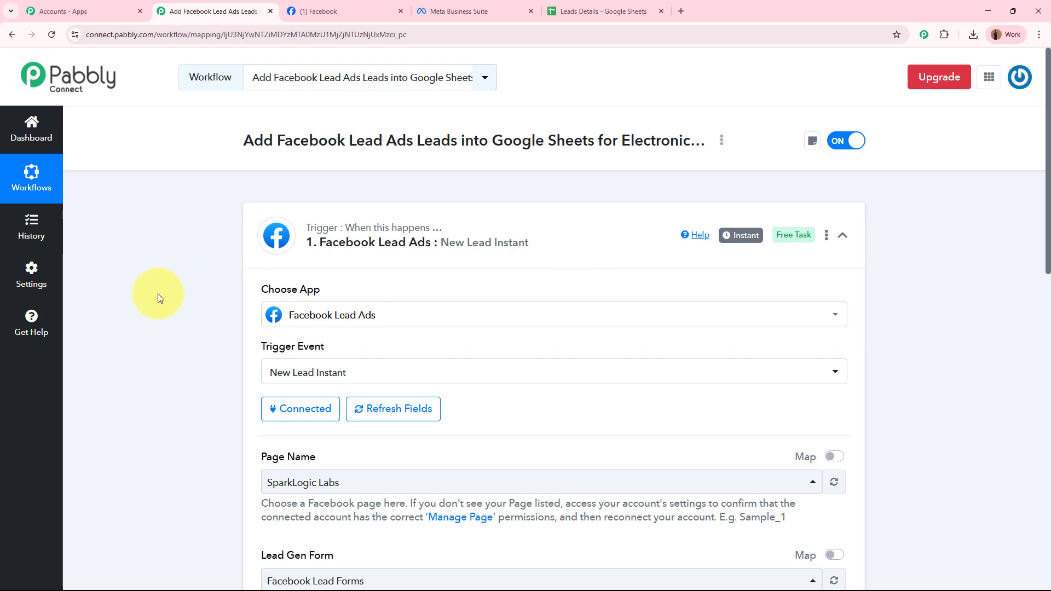
{"action": "left_click", "coordinate": [319, 11]}
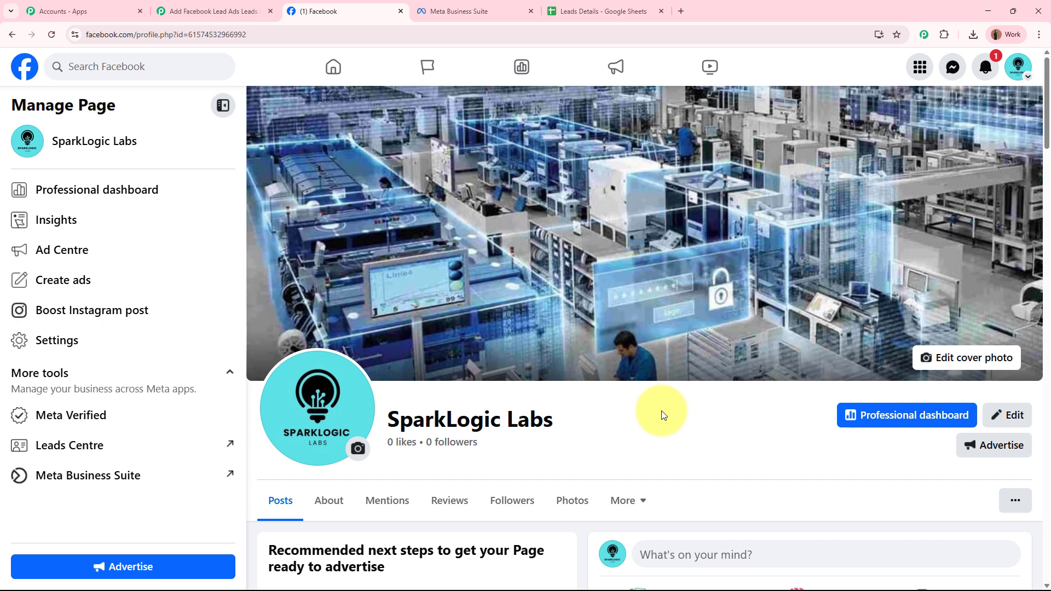
{"action": "left_click", "coordinate": [175, 11]}
{"action": "scroll", "coordinate": [189, 356], "scroll_direction": "down", "scroll_amount": 8}
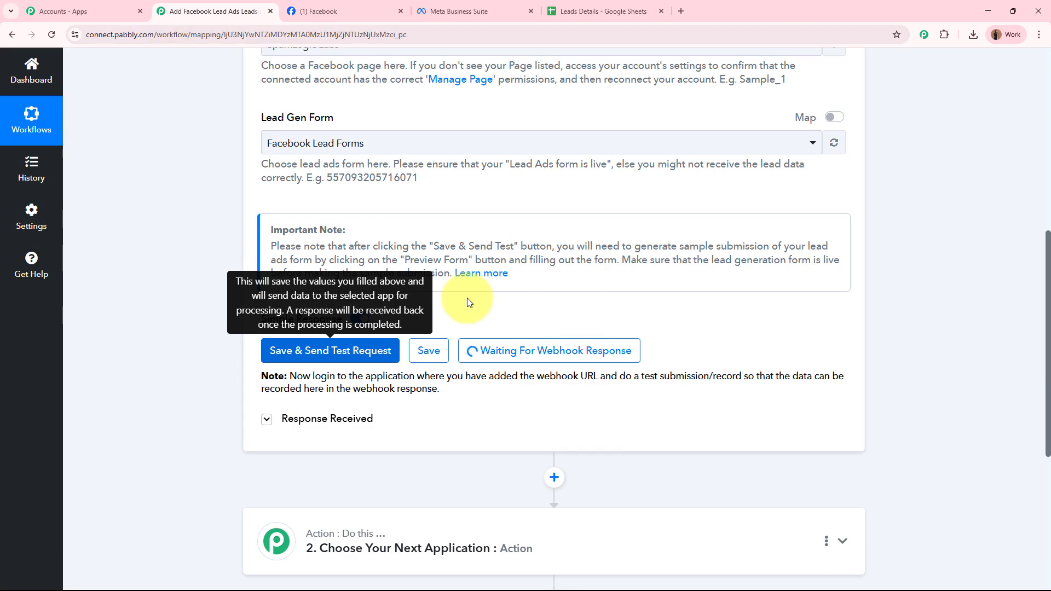
{"action": "scroll", "coordinate": [629, 313], "scroll_direction": "up", "scroll_amount": 8}
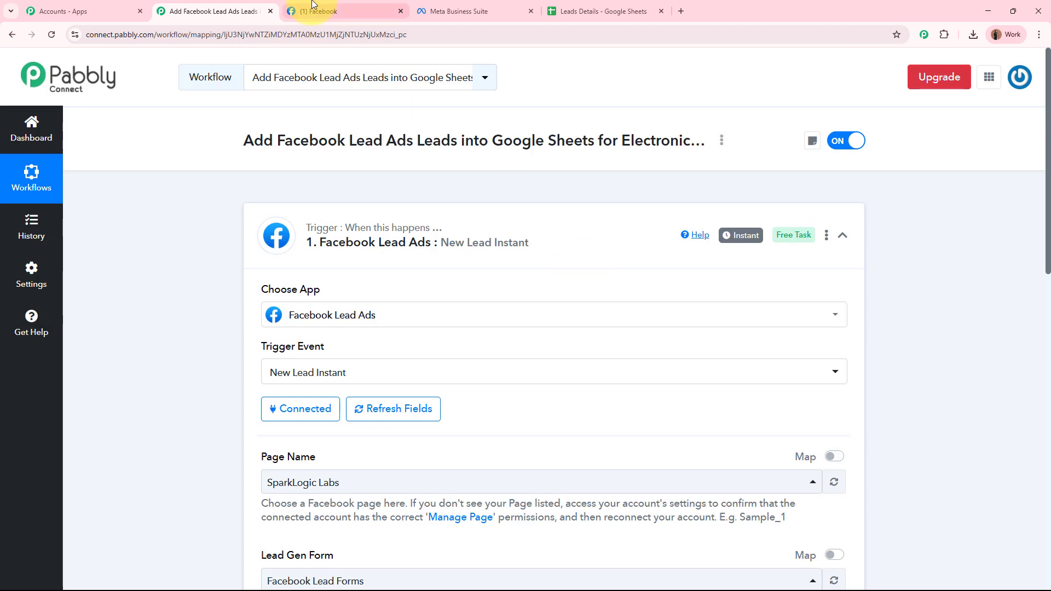
{"action": "left_click", "coordinate": [312, 7]}
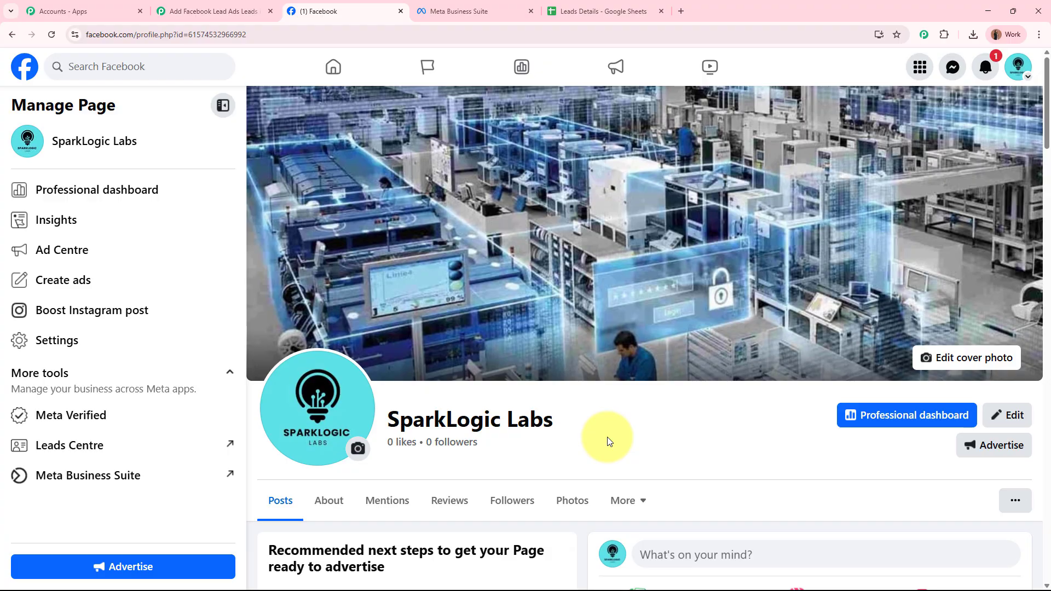
{"action": "key", "text": "ctrl+shift+n"}
Search 'meta for developers' and open the Lead Ads Testing Tool from Developer Tools
{"action": "type", "text": "met"}
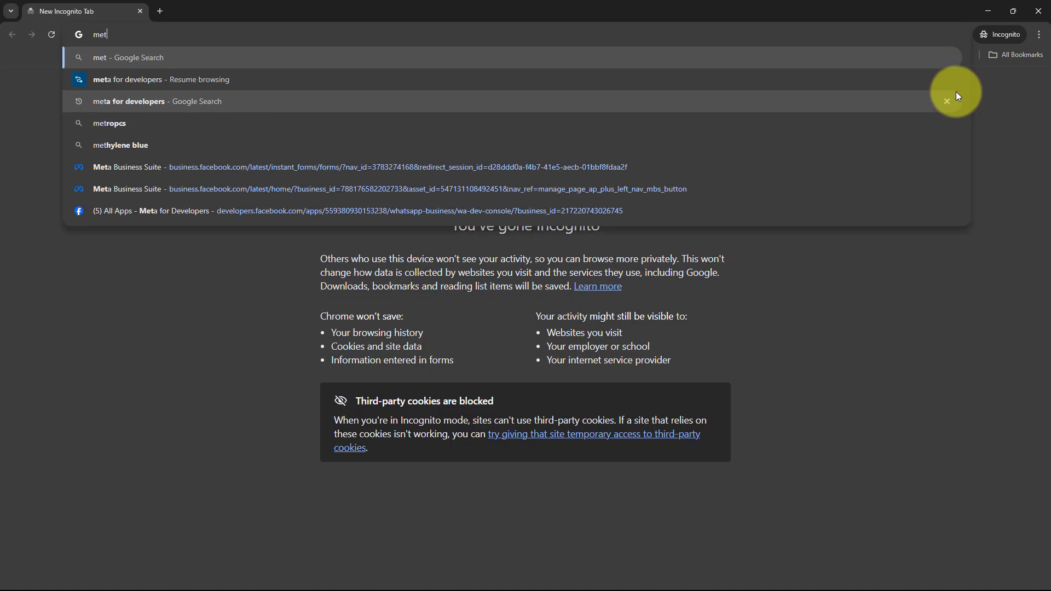
{"action": "type", "text": "a for deve"}
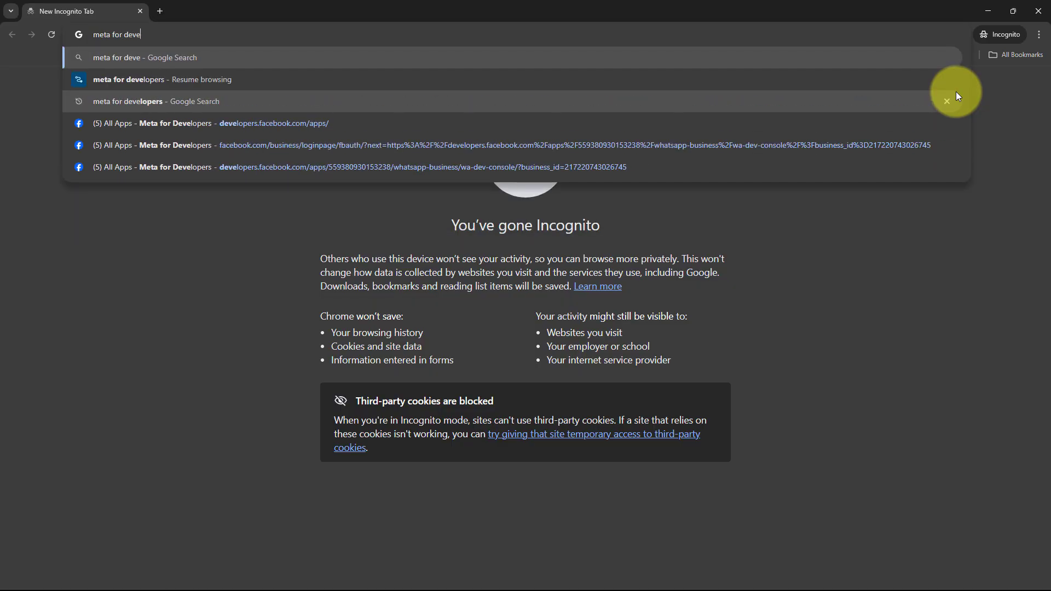
{"action": "left_click", "coordinate": [322, 103]}
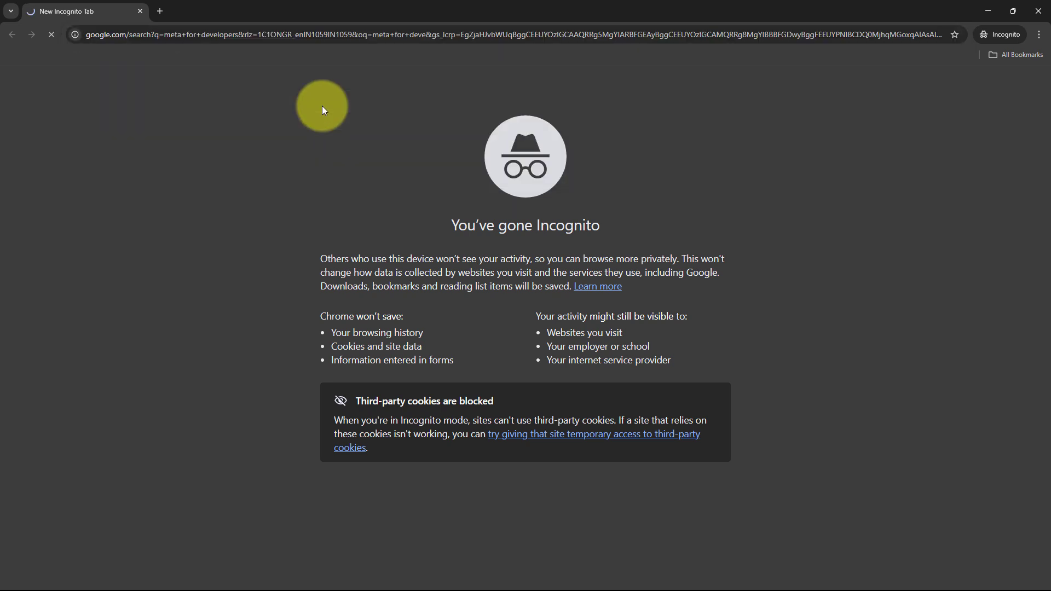
{"action": "left_click", "coordinate": [218, 196]}
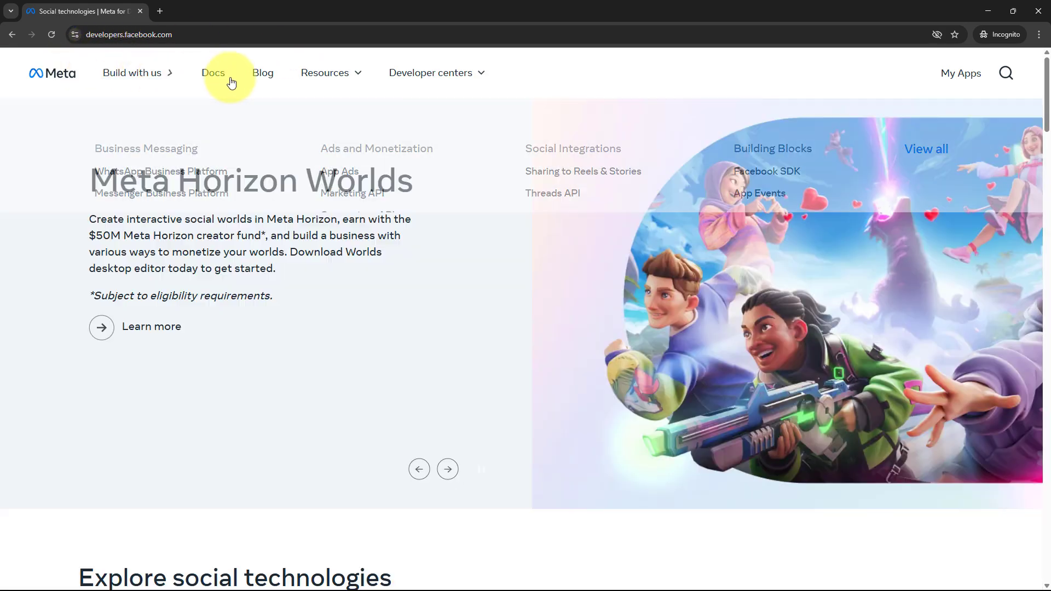
{"action": "mouse_move", "coordinate": [323, 77]}
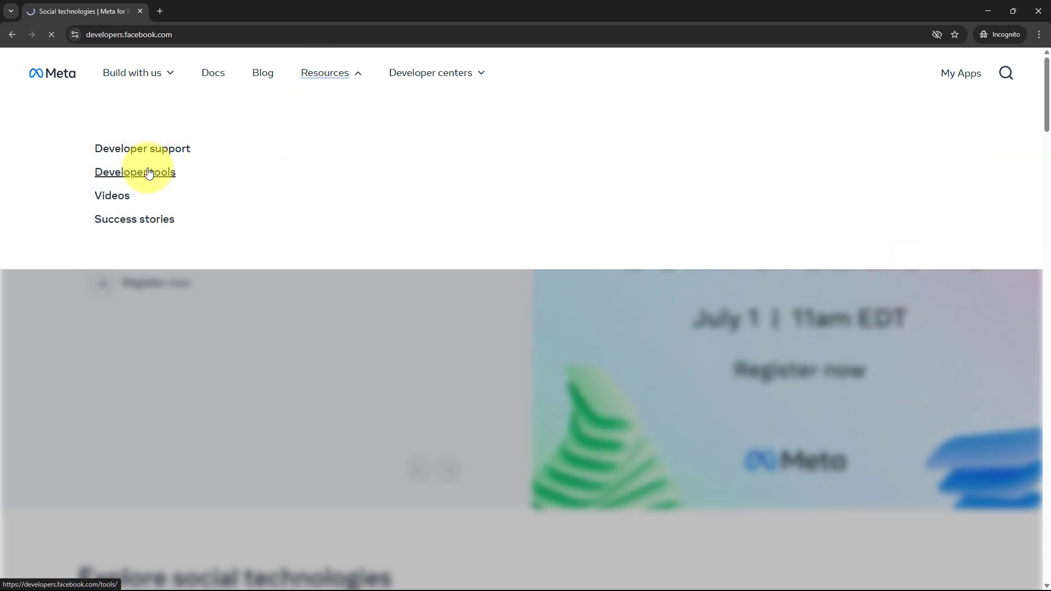
{"action": "left_click", "coordinate": [149, 173]}
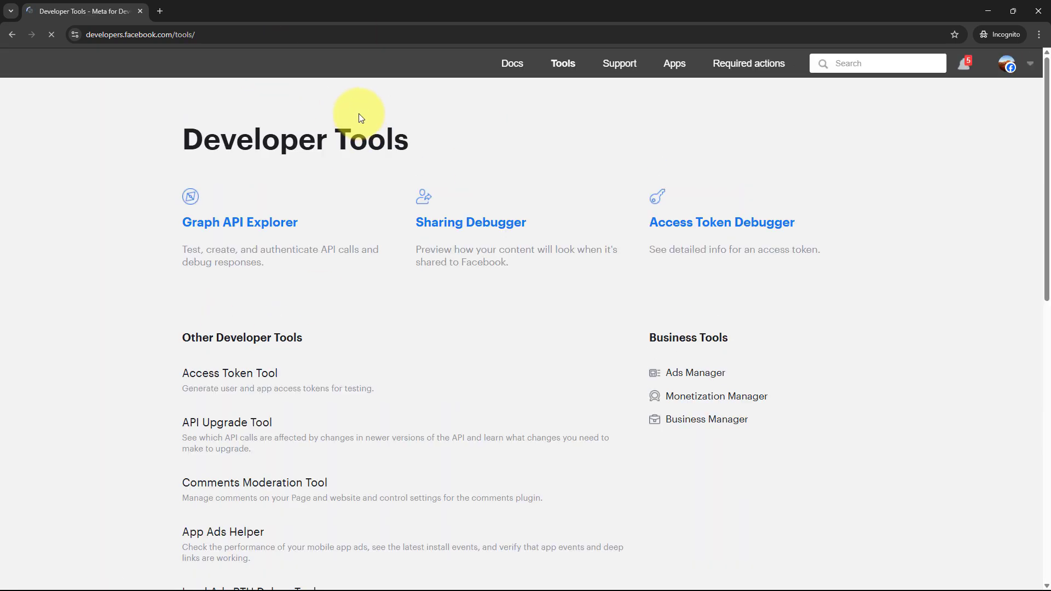
{"action": "scroll", "coordinate": [356, 142], "scroll_direction": "down", "scroll_amount": 6}
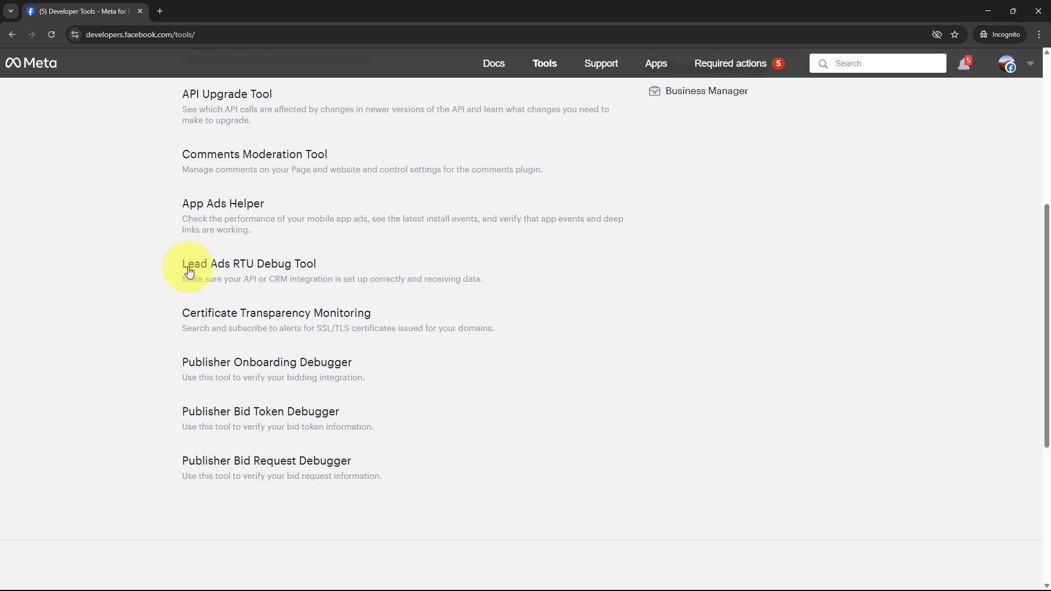
{"action": "left_click", "coordinate": [273, 268]}
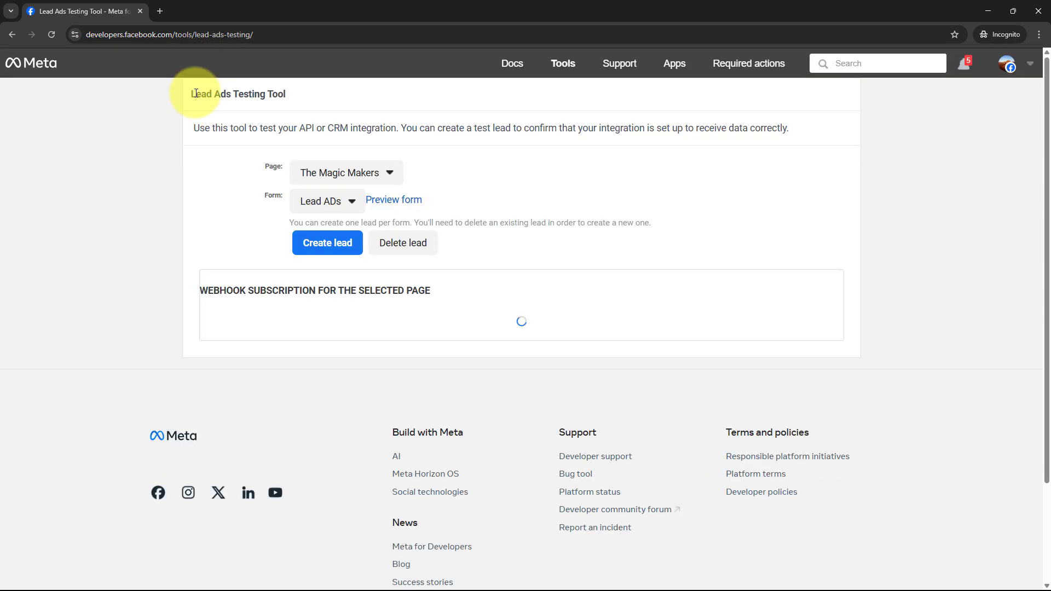
{"action": "left_click_drag", "start_coordinate": [195, 94], "coordinate": [340, 102]}
Select the SparkLogic Labs page in the testing tool and preview its lead form
{"action": "left_click", "coordinate": [129, 244]}
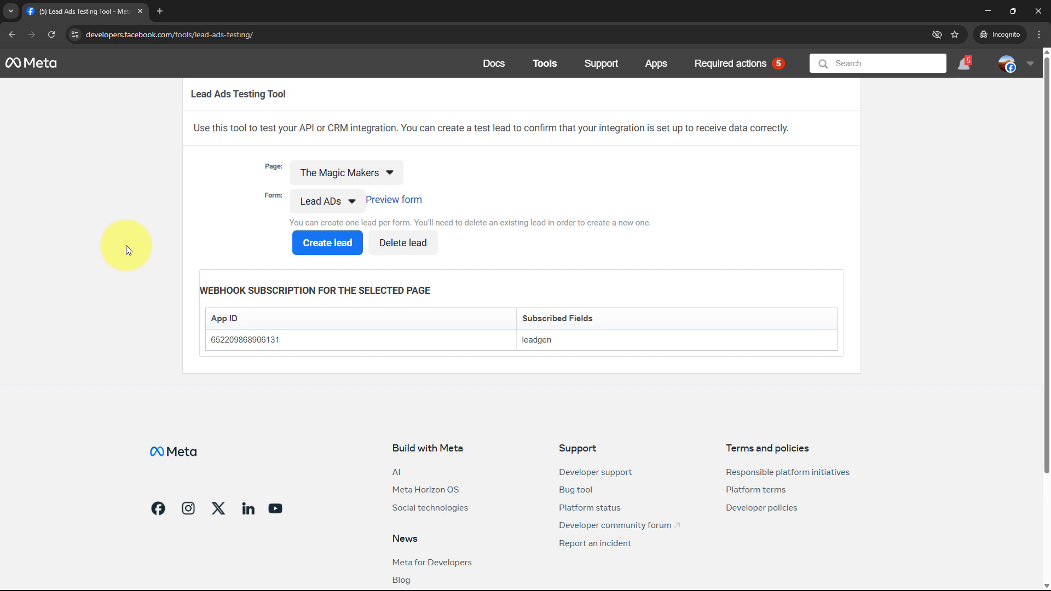
{"action": "left_click", "coordinate": [343, 179]}
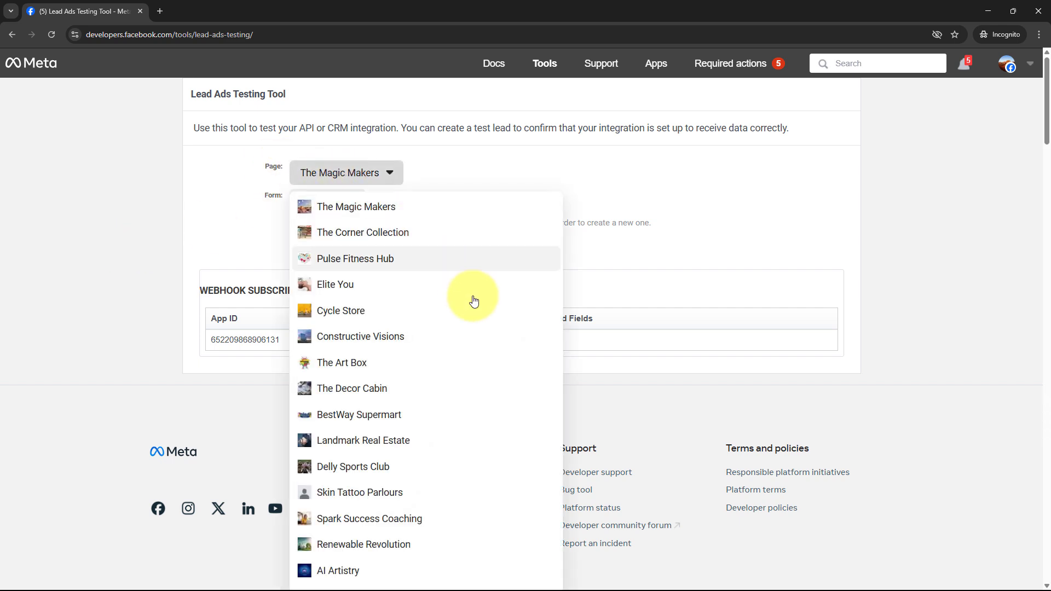
{"action": "scroll", "coordinate": [384, 356], "scroll_direction": "down", "scroll_amount": 10}
{"action": "left_click", "coordinate": [358, 414]}
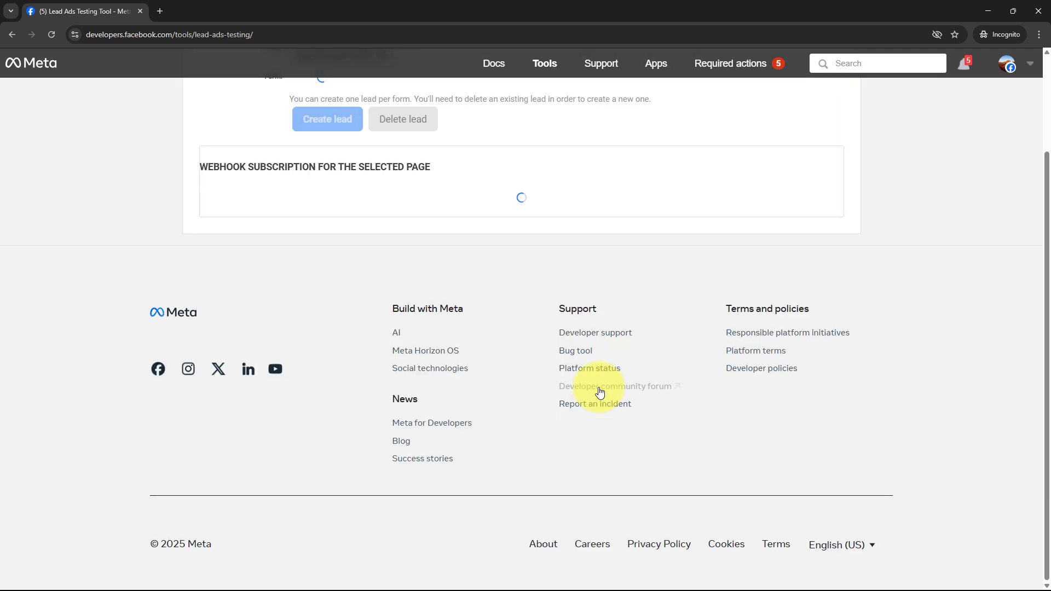
{"action": "scroll", "coordinate": [599, 392], "scroll_direction": "up", "scroll_amount": 2}
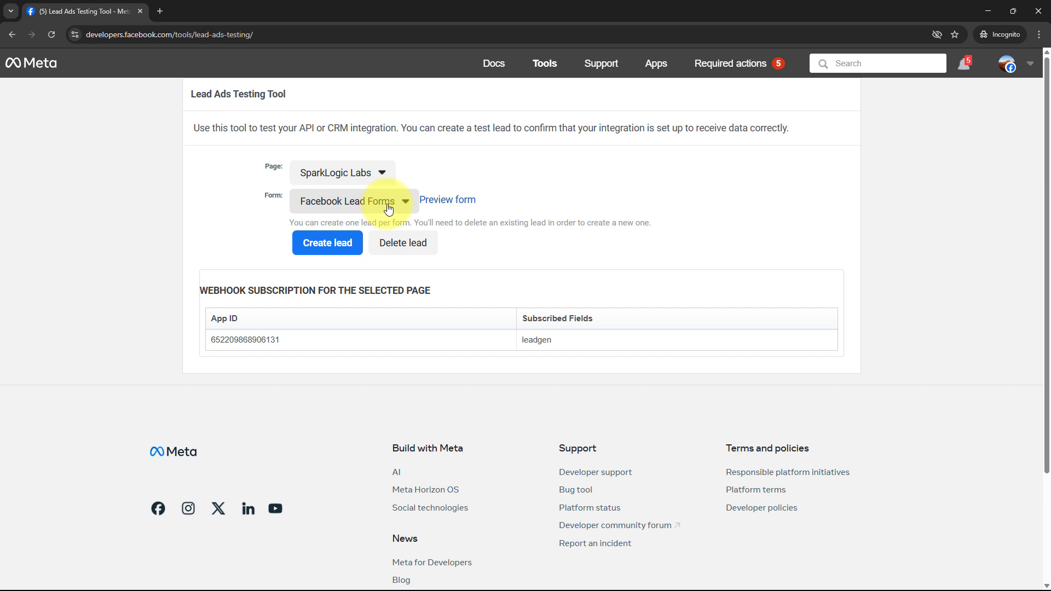
{"action": "left_click", "coordinate": [452, 205]}
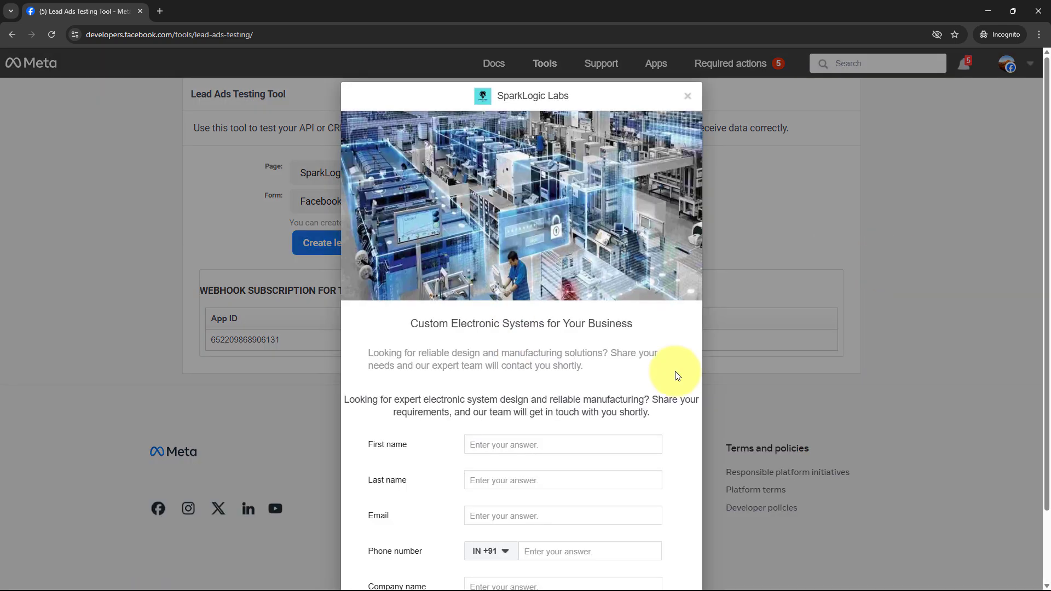
{"action": "scroll", "coordinate": [754, 359], "scroll_direction": "down", "scroll_amount": 2}
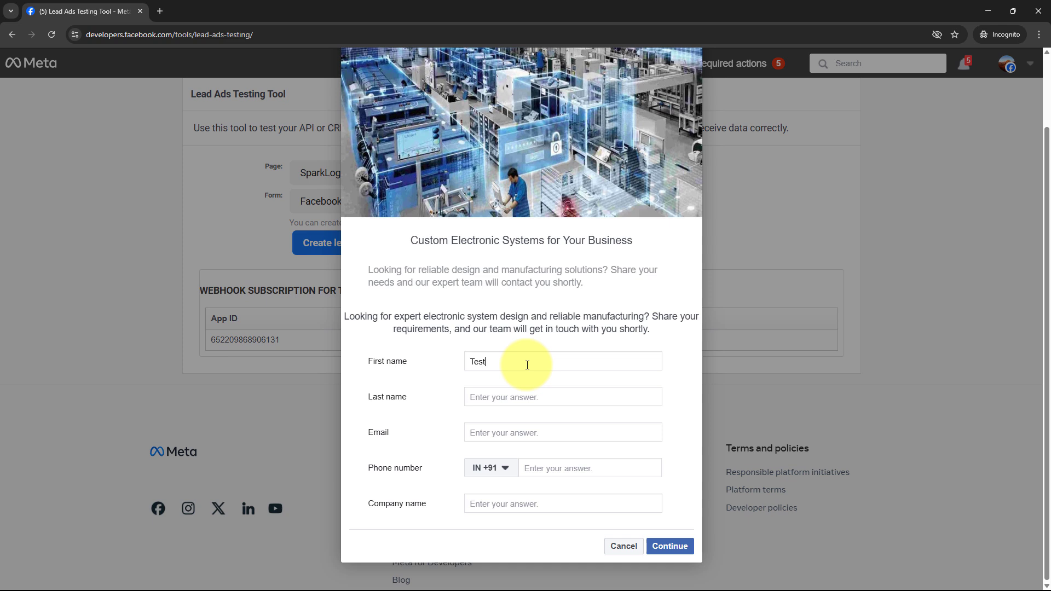
Fill in the test lead's name, e-mail and 'Test Company', then submit the form
{"action": "left_click", "coordinate": [542, 400]}
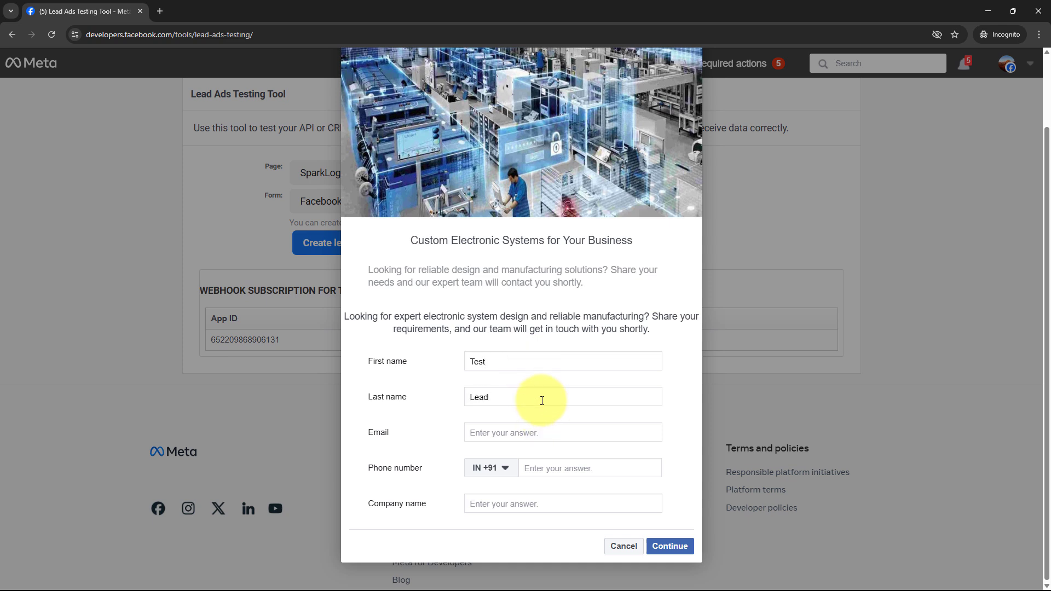
{"action": "left_click", "coordinate": [540, 436]}
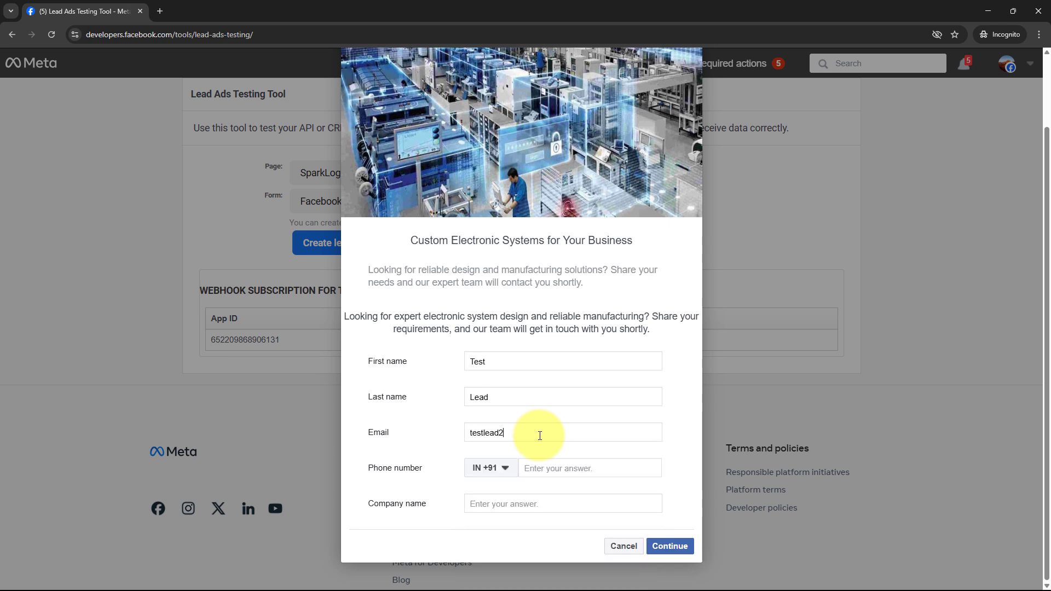
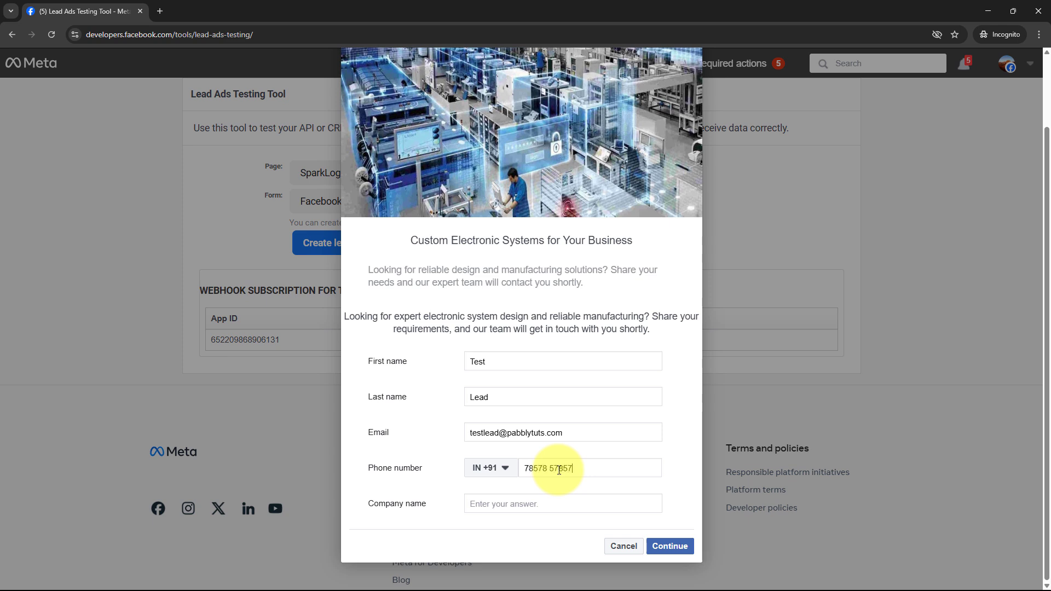
{"action": "left_click", "coordinate": [576, 504]}
{"action": "type", "text": "Test"}
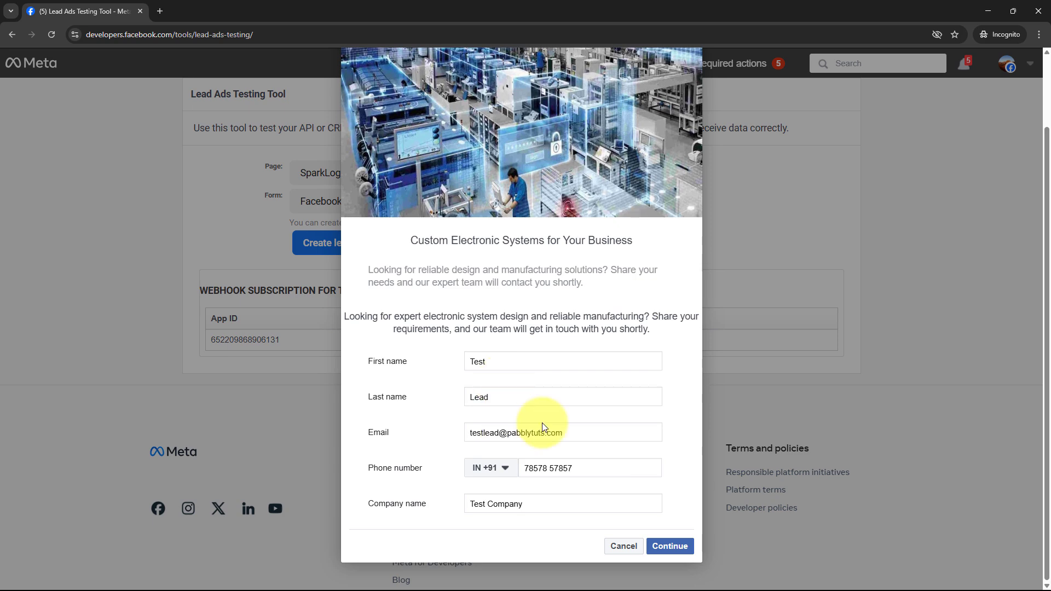
{"action": "type", "text": "Company"}
{"action": "left_click", "coordinate": [668, 545]}
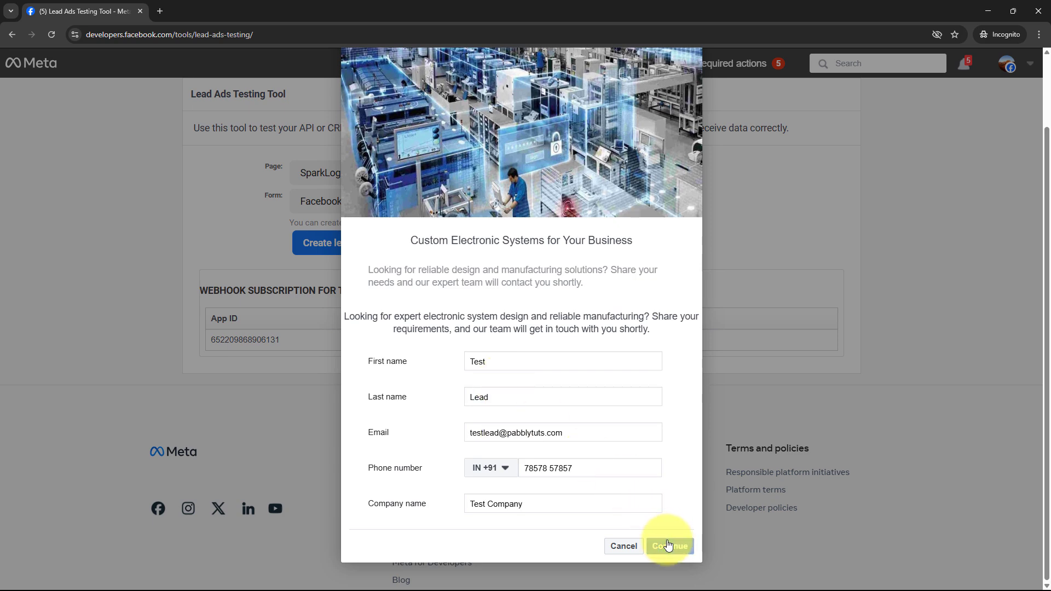
{"action": "left_click", "coordinate": [688, 420]}
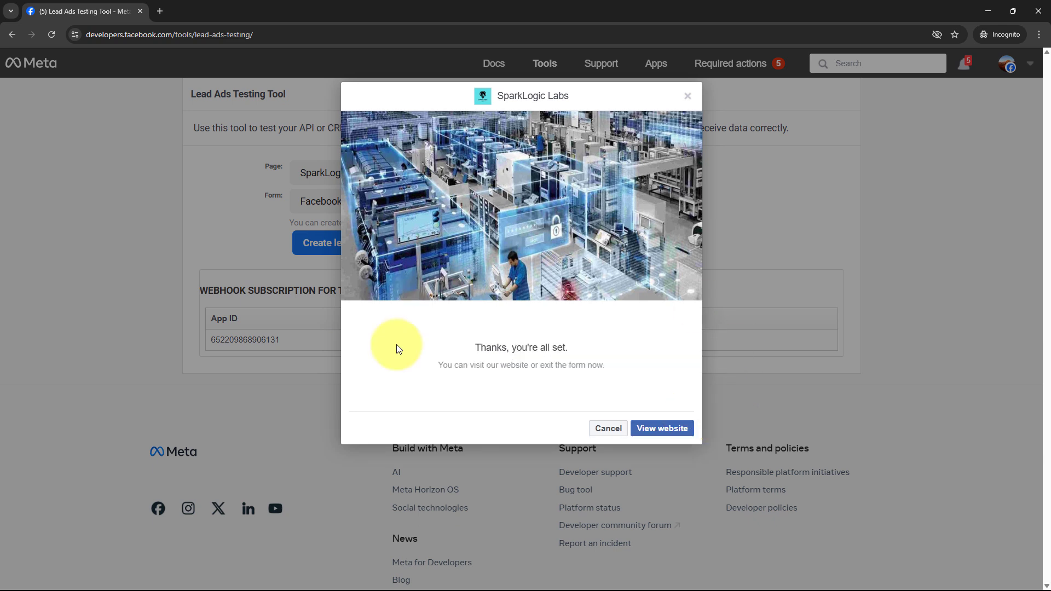
{"action": "left_click_drag", "start_coordinate": [463, 349], "coordinate": [592, 347]}
{"action": "left_click", "coordinate": [610, 347]}
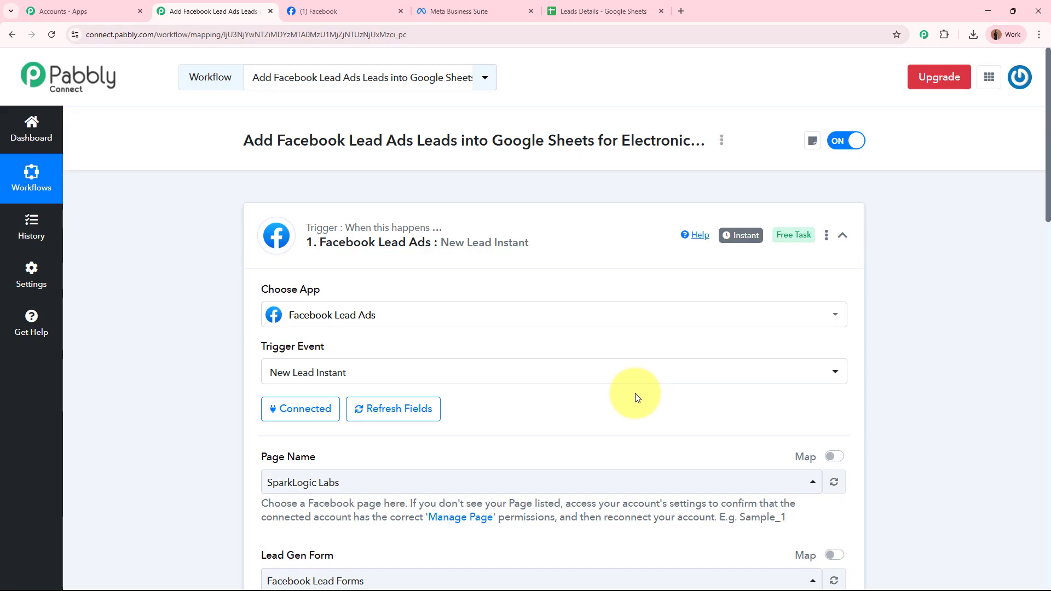
Review the test lead's name, email, phone and Test Company values in the response, then collapse the trigger
{"action": "scroll", "coordinate": [634, 394], "scroll_direction": "down", "scroll_amount": 10}
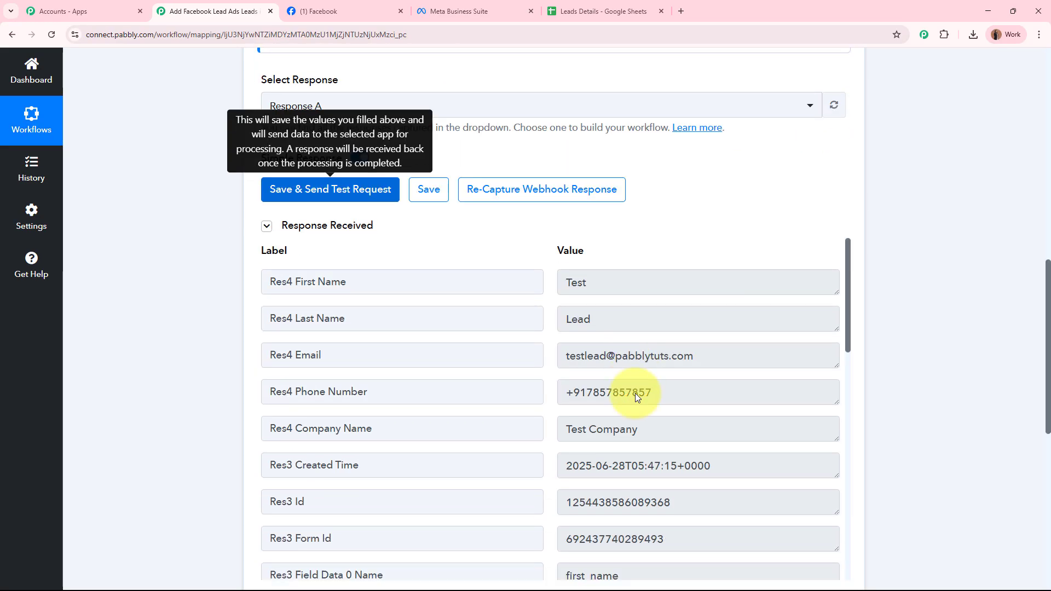
{"action": "scroll", "coordinate": [636, 393], "scroll_direction": "down", "scroll_amount": 2}
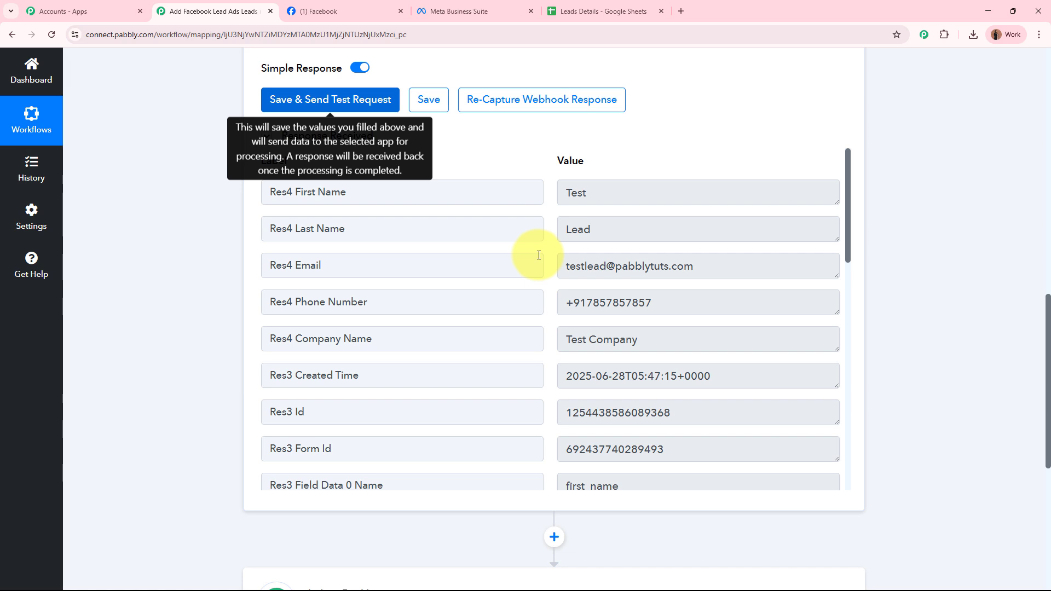
{"action": "double_click", "coordinate": [582, 192]}
{"action": "double_click", "coordinate": [610, 229]}
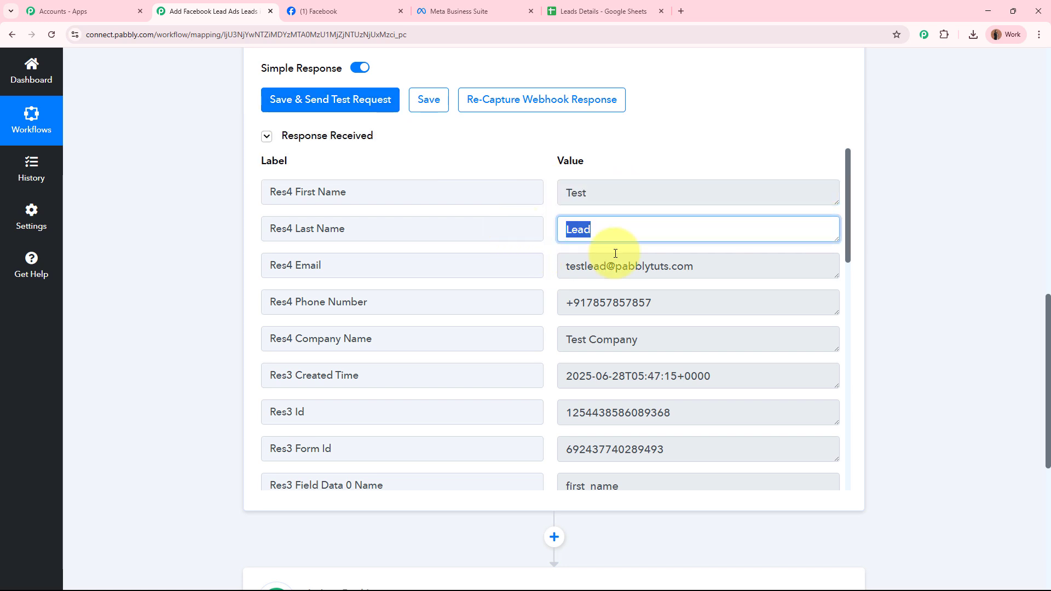
{"action": "left_click", "coordinate": [744, 269]}
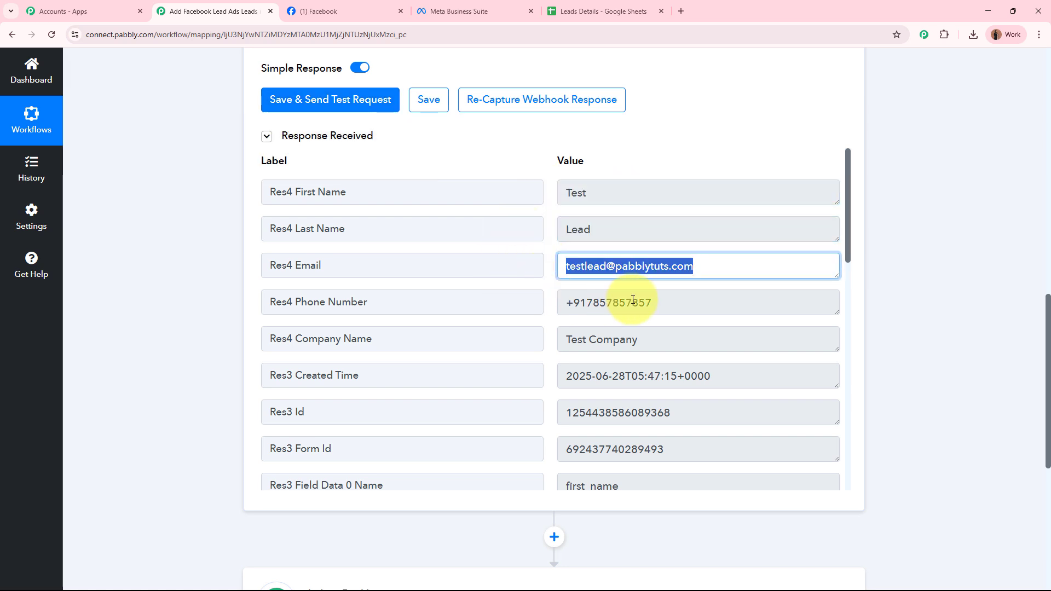
{"action": "left_click_drag", "start_coordinate": [695, 302], "coordinate": [539, 300]}
{"action": "left_click_drag", "start_coordinate": [647, 337], "coordinate": [536, 328]}
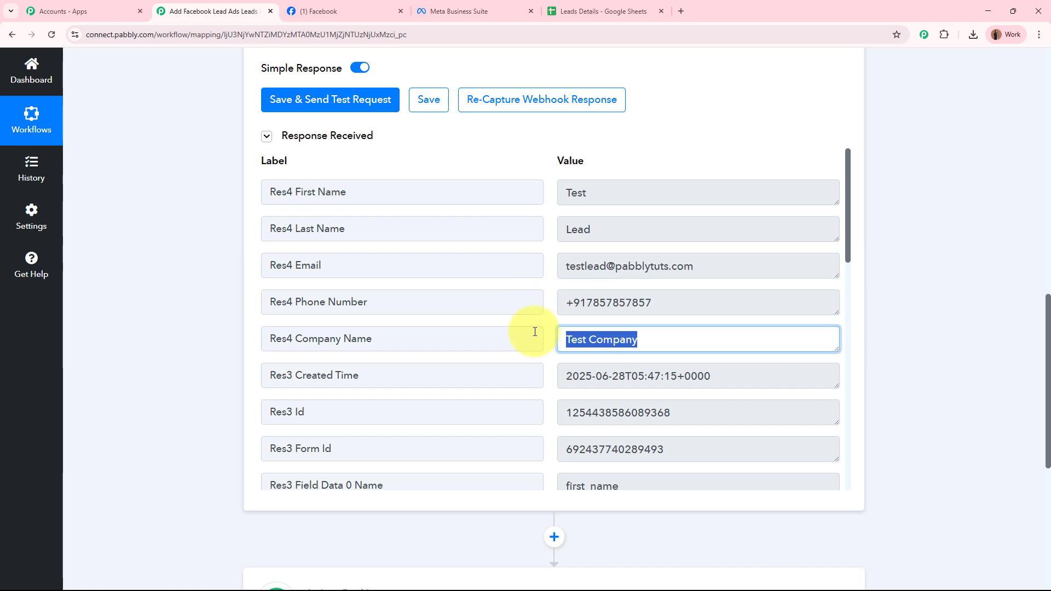
{"action": "left_click", "coordinate": [921, 319]}
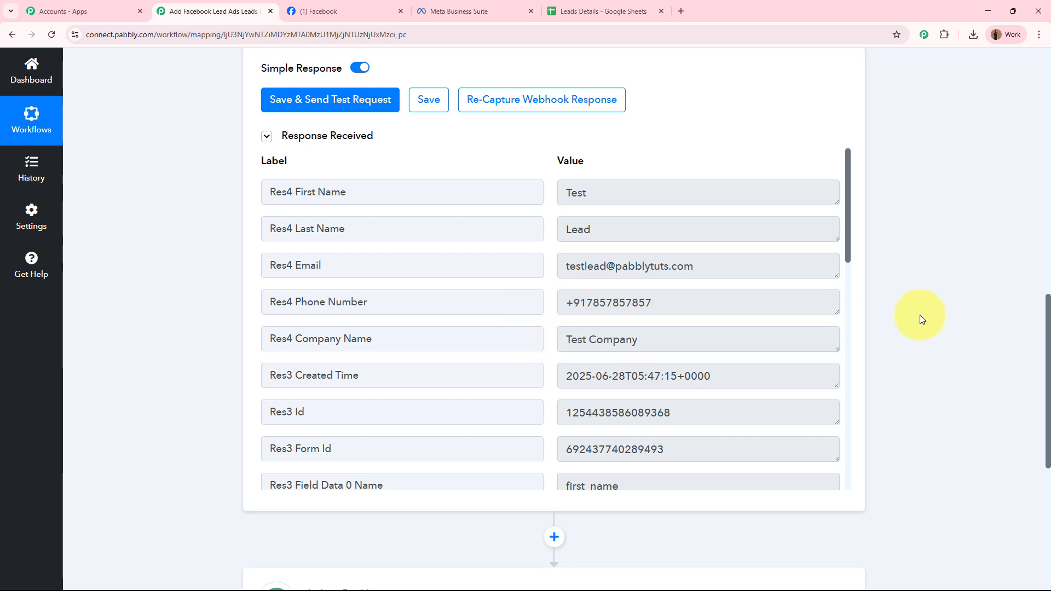
{"action": "scroll", "coordinate": [943, 324], "scroll_direction": "up", "scroll_amount": 15}
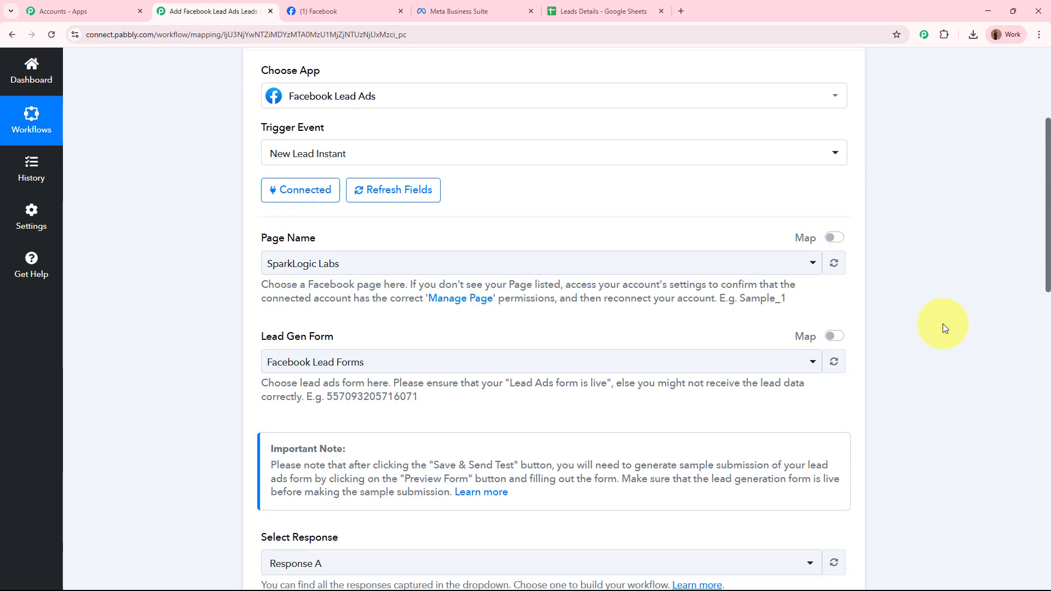
{"action": "left_click", "coordinate": [563, 234]}
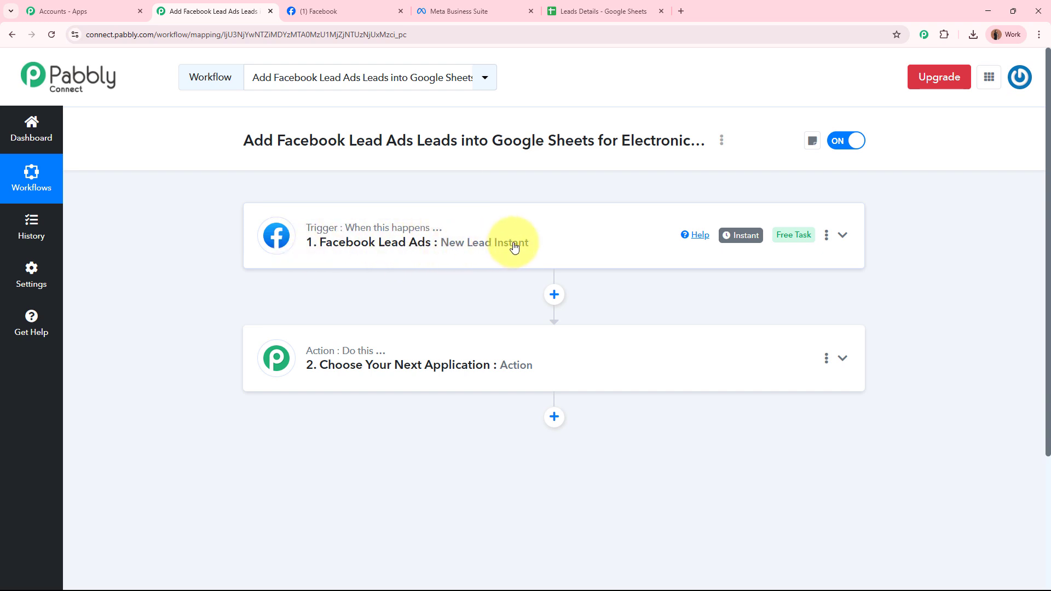
Expand the action step and check the Leads Details sheet's header row and empty row 2
{"action": "left_click", "coordinate": [633, 355]}
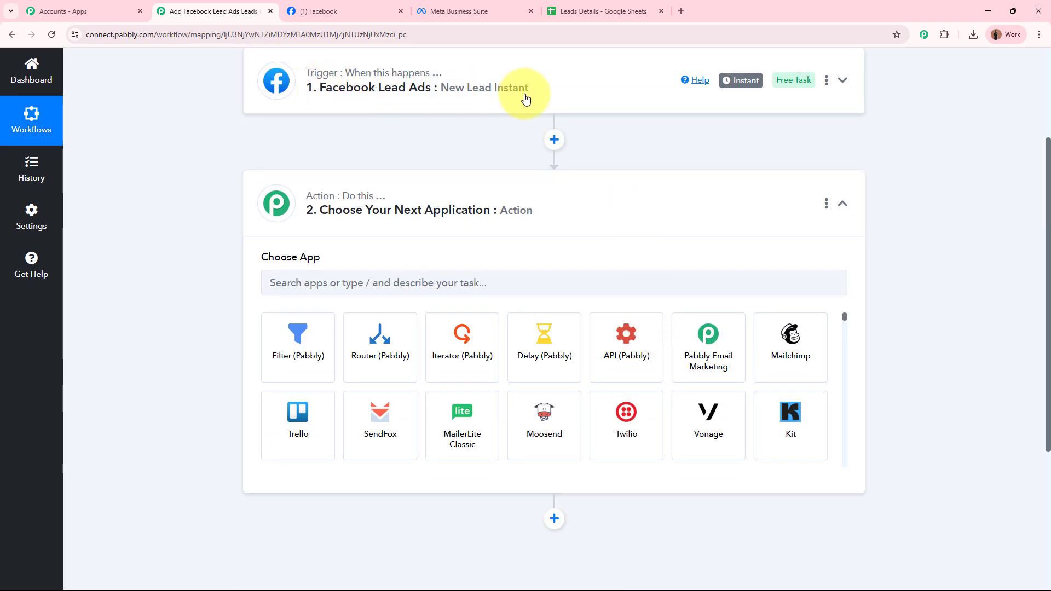
{"action": "left_click", "coordinate": [620, 7]}
{"action": "left_click_drag", "start_coordinate": [130, 192], "coordinate": [573, 197]}
{"action": "left_click", "coordinate": [578, 239]}
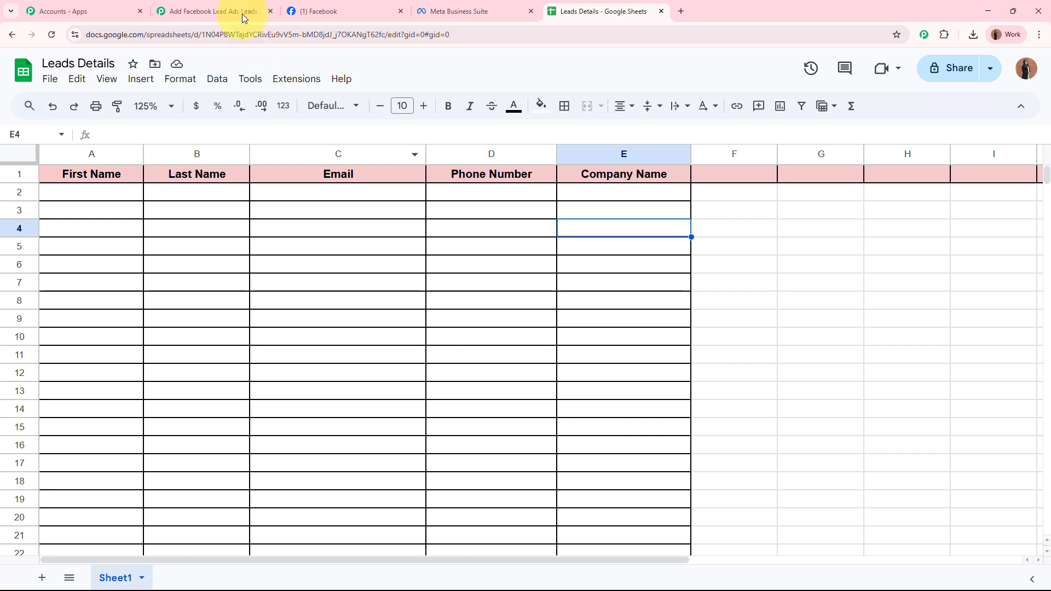
{"action": "left_click", "coordinate": [225, 11]}
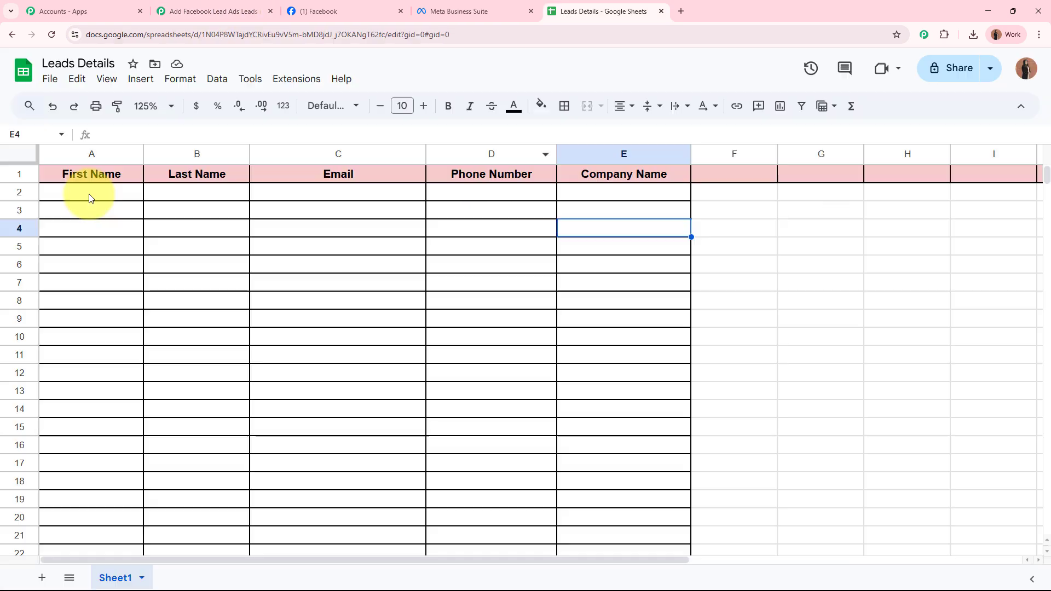
{"action": "left_click_drag", "start_coordinate": [89, 193], "coordinate": [688, 195]}
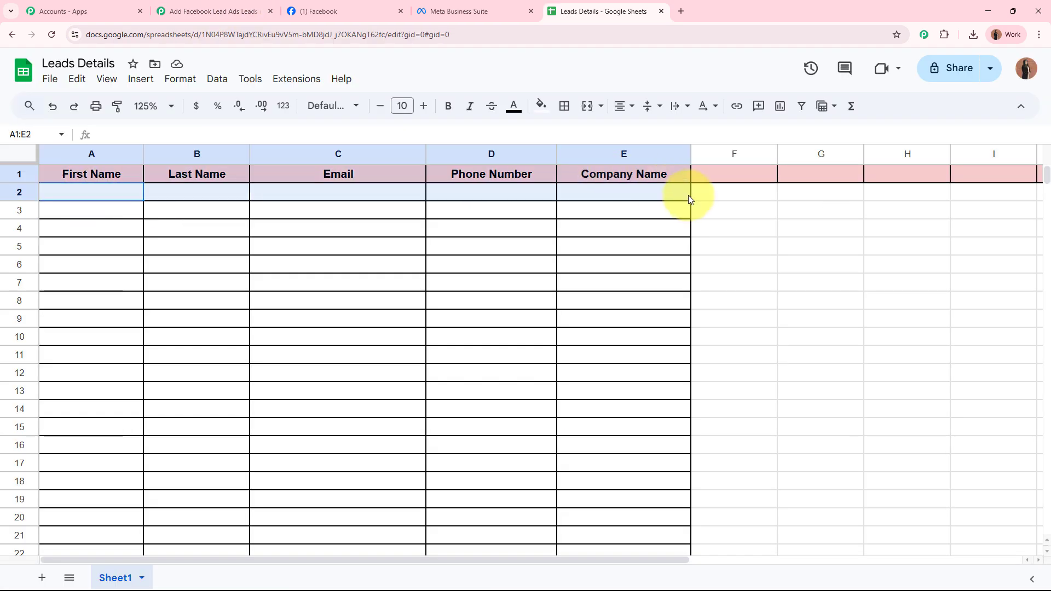
{"action": "left_click", "coordinate": [640, 224]}
{"action": "left_click", "coordinate": [213, 11]}
Set the action to Google Sheets with the Add New Row event and start connecting an account
{"action": "left_click", "coordinate": [329, 294]}
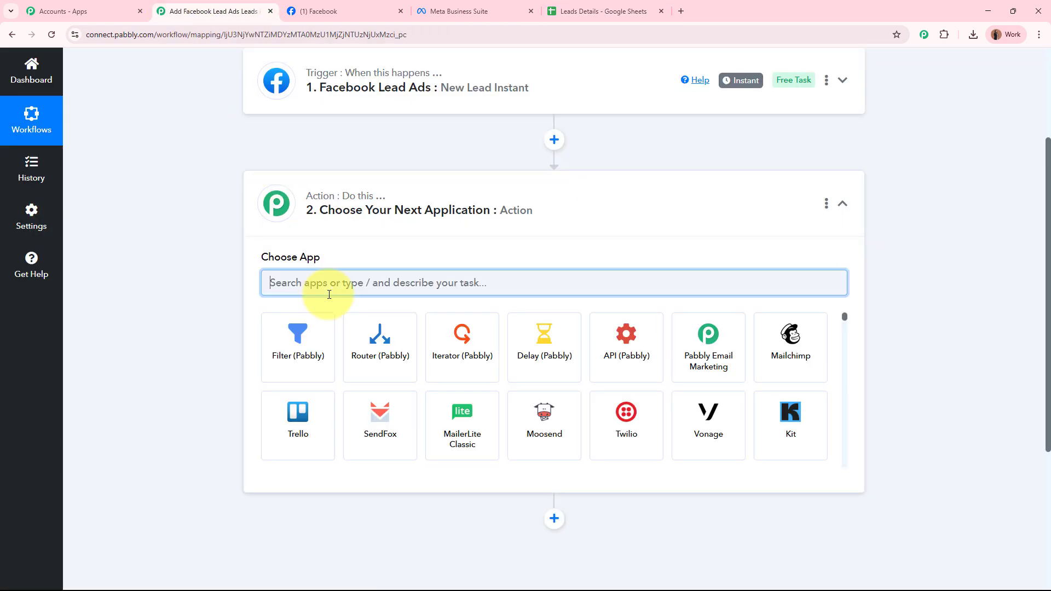
{"action": "type", "text": "Google"}
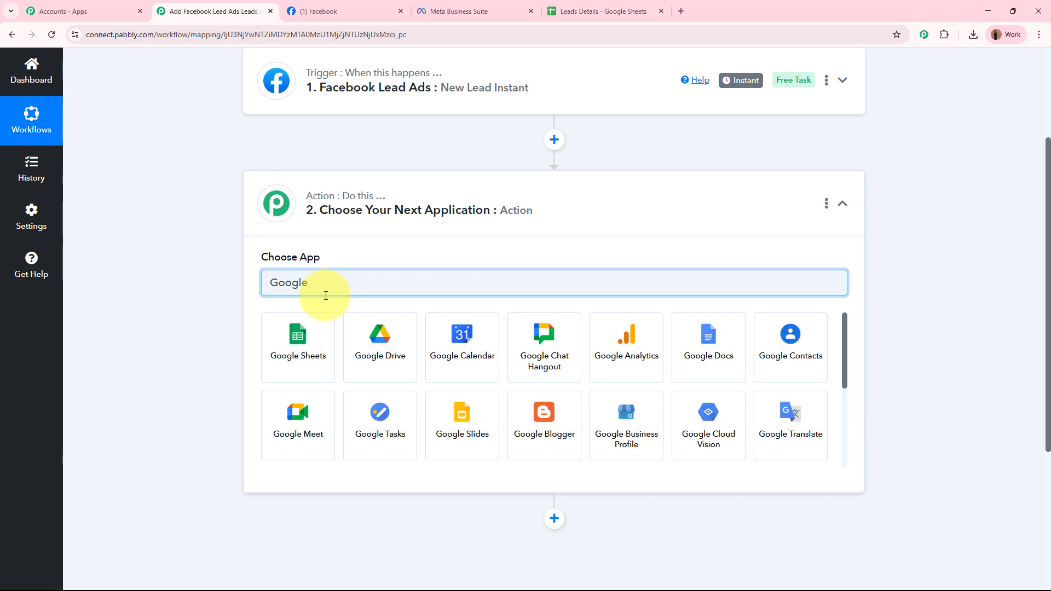
{"action": "left_click", "coordinate": [309, 339]}
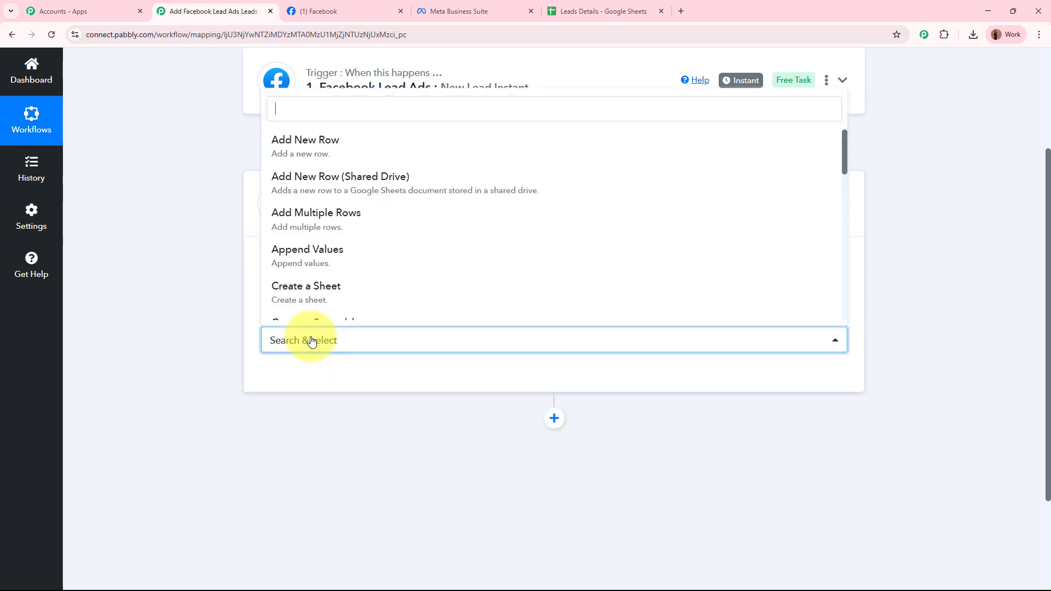
{"action": "left_click", "coordinate": [357, 144]}
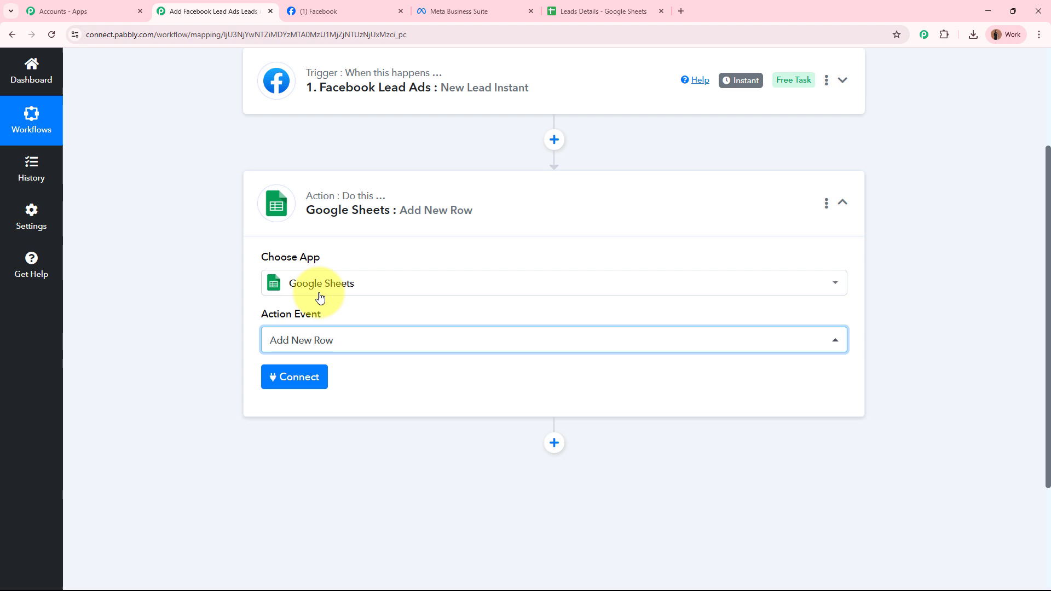
{"action": "left_click", "coordinate": [294, 392]}
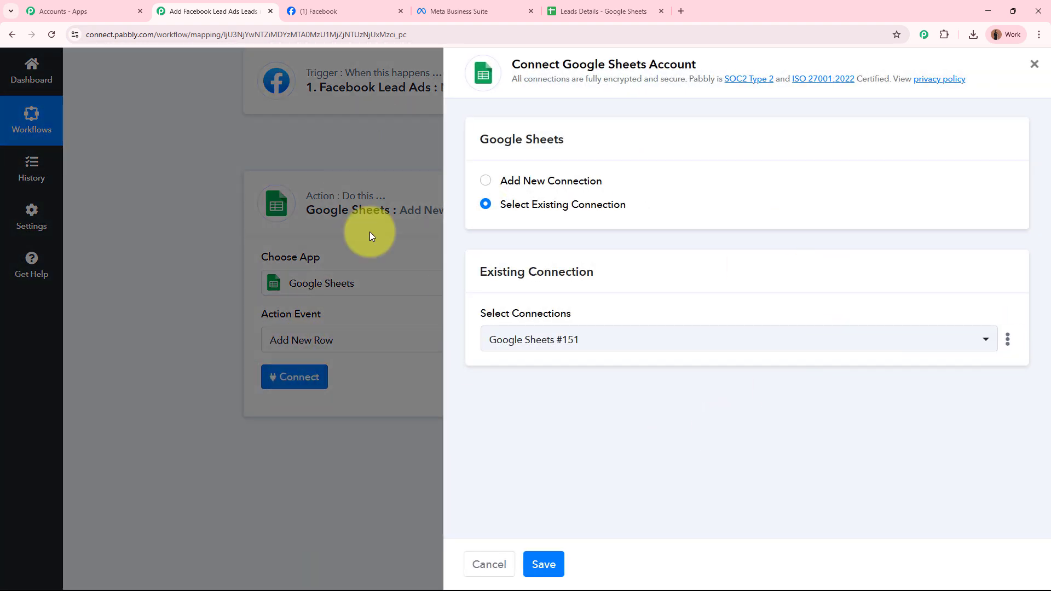
Add a new connection by signing in with the first Google account and allowing Pabbly access
{"action": "left_click", "coordinate": [485, 182]}
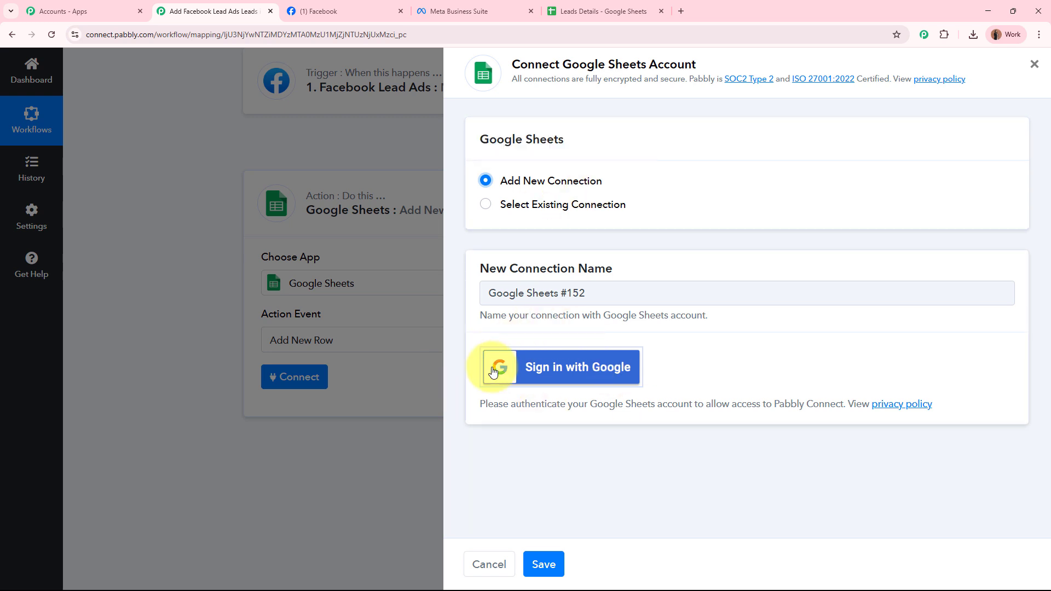
{"action": "left_click", "coordinate": [607, 382]}
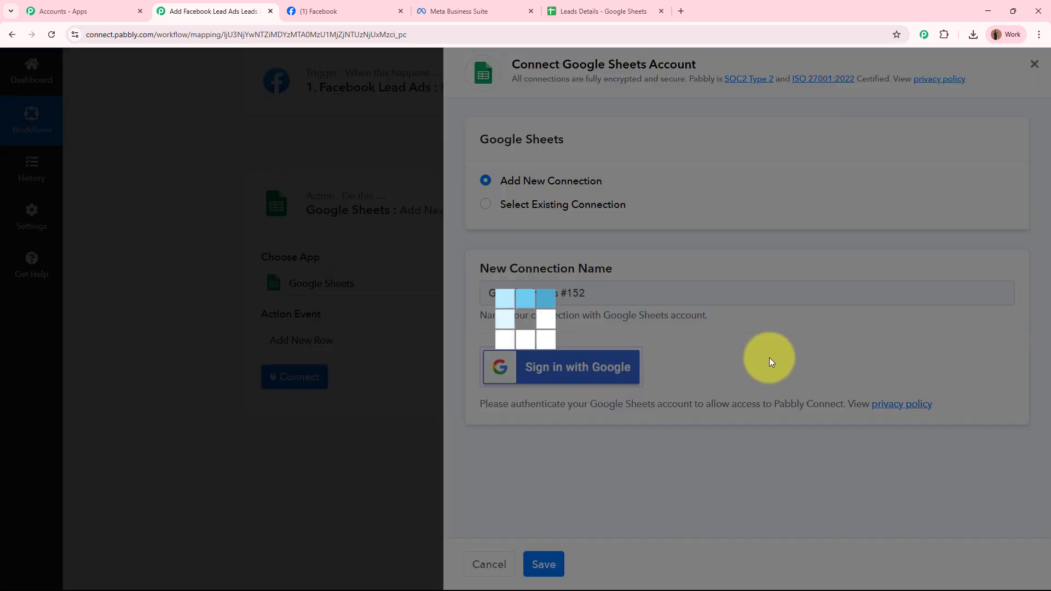
{"action": "left_click_drag", "start_coordinate": [24, 145], "coordinate": [146, 196]}
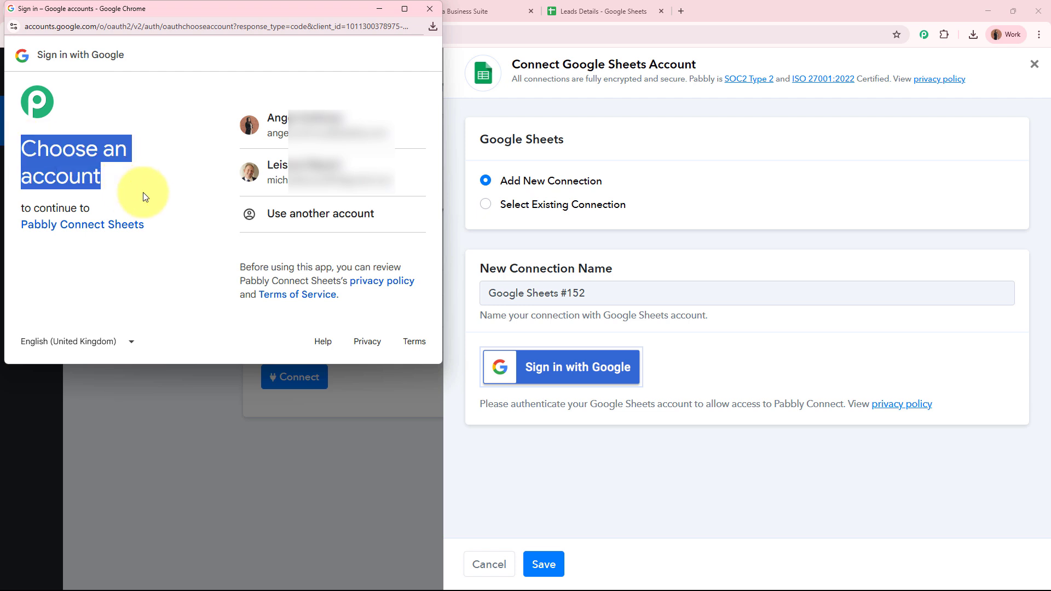
{"action": "left_click", "coordinate": [145, 180]}
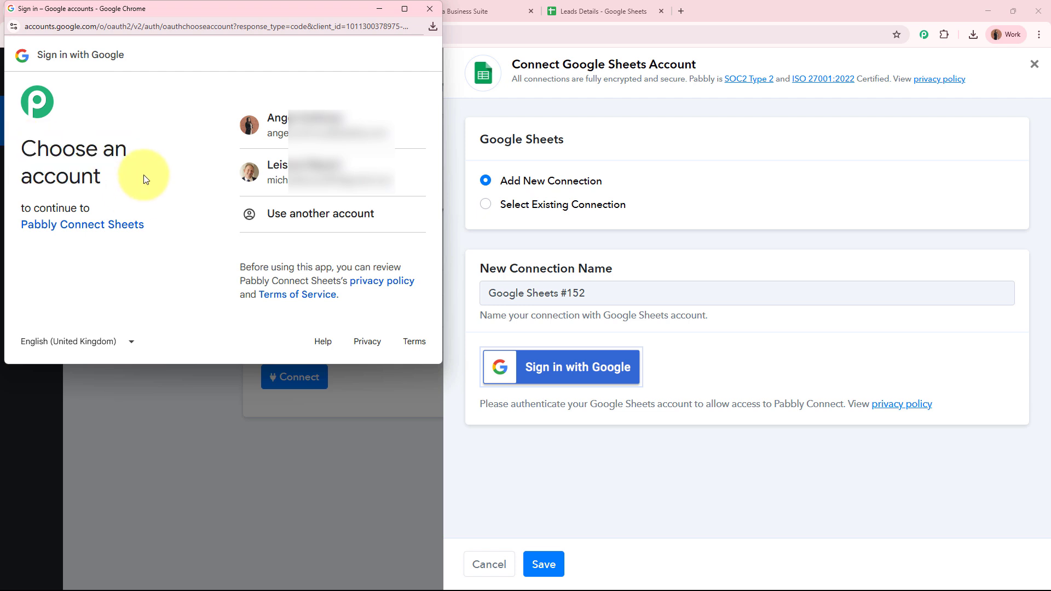
{"action": "left_click", "coordinate": [323, 134]}
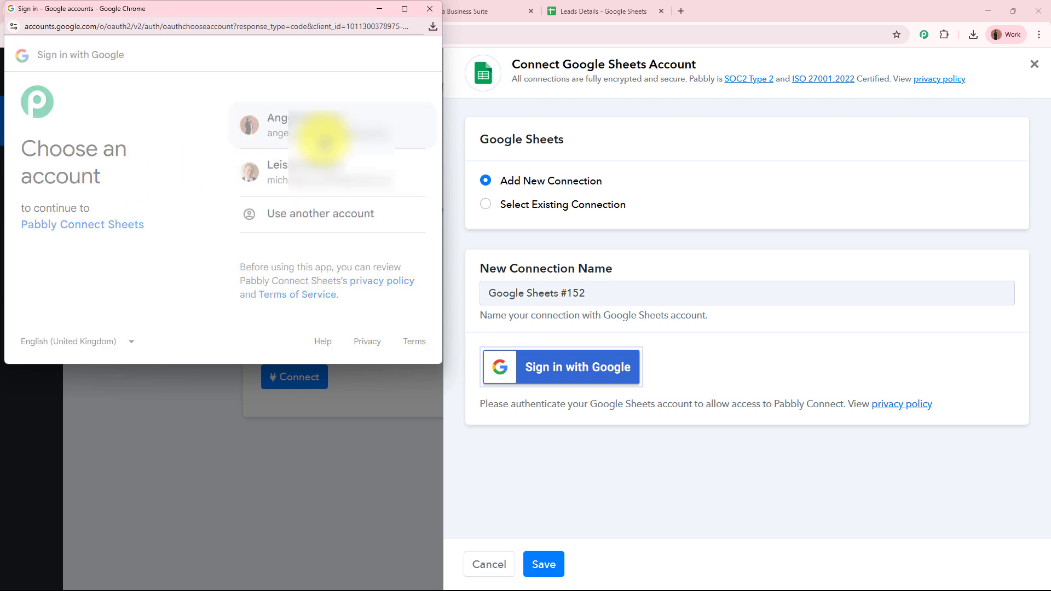
{"action": "left_click_drag", "start_coordinate": [247, 78], "coordinate": [280, 237]}
{"action": "left_click", "coordinate": [176, 219]}
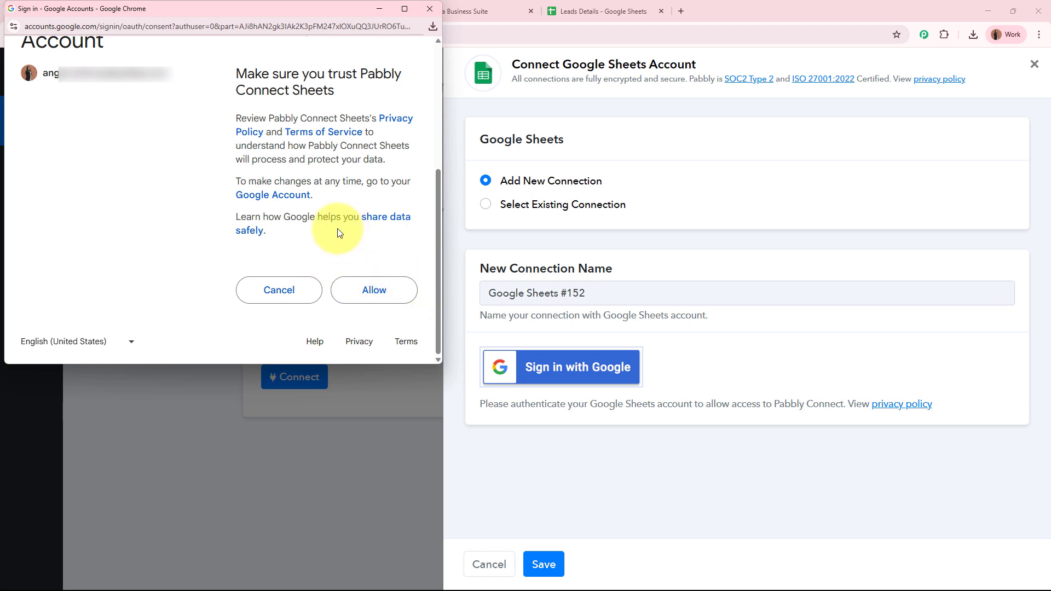
{"action": "left_click", "coordinate": [366, 306]}
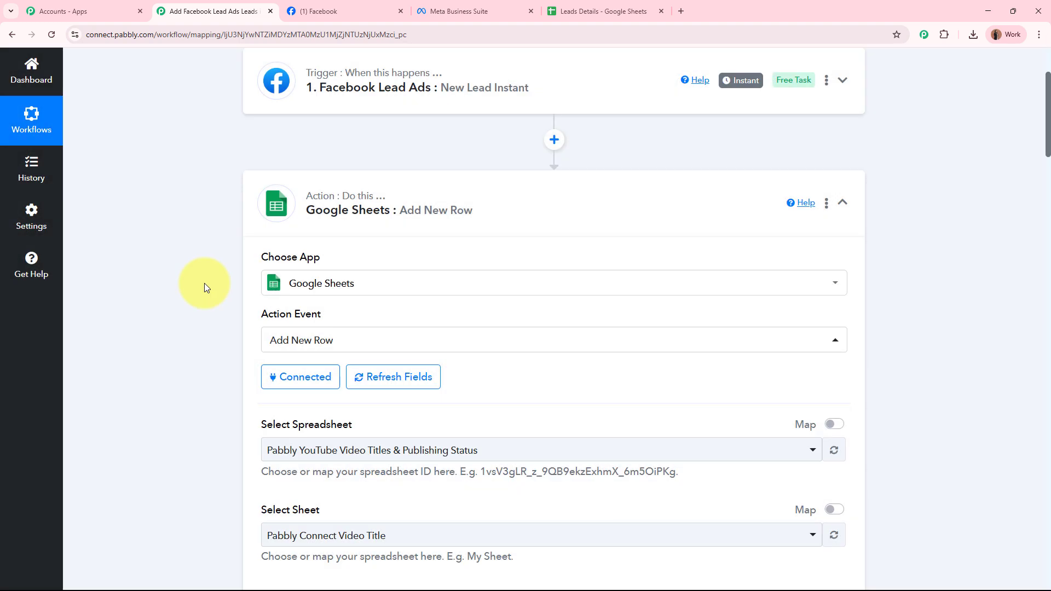
Select the Leads Details spreadsheet and Sheet1 as the target sheet
{"action": "scroll", "coordinate": [205, 284], "scroll_direction": "down", "scroll_amount": 4}
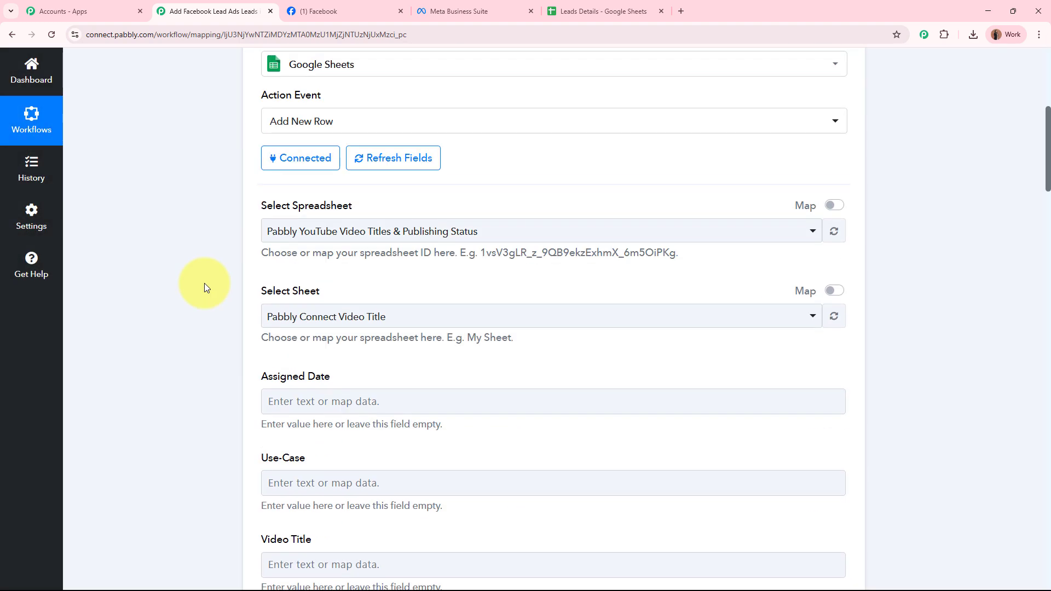
{"action": "left_click", "coordinate": [603, 11]}
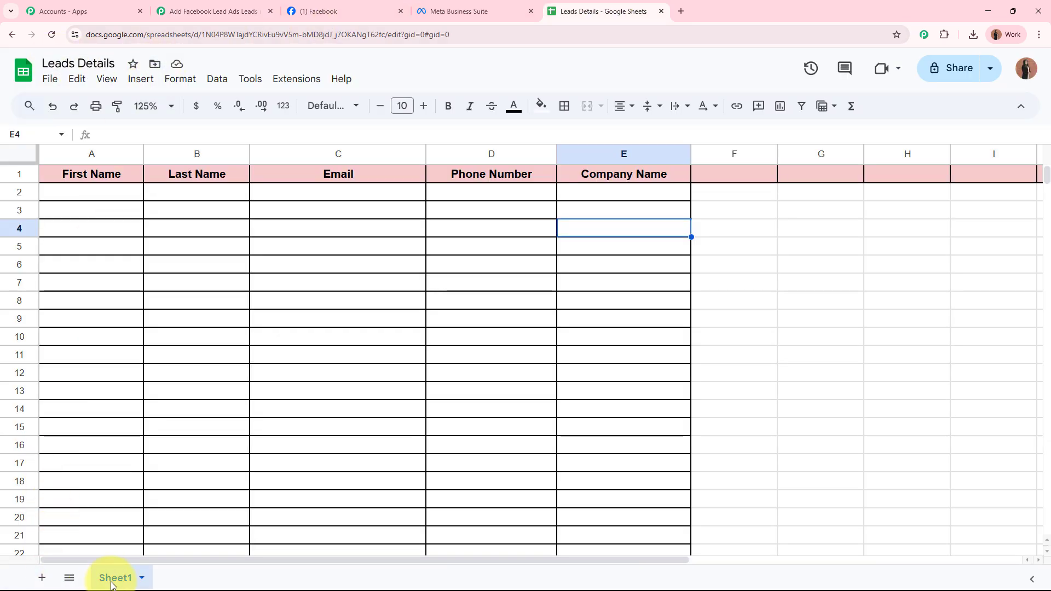
{"action": "left_click", "coordinate": [213, 11]}
{"action": "left_click", "coordinate": [296, 232]}
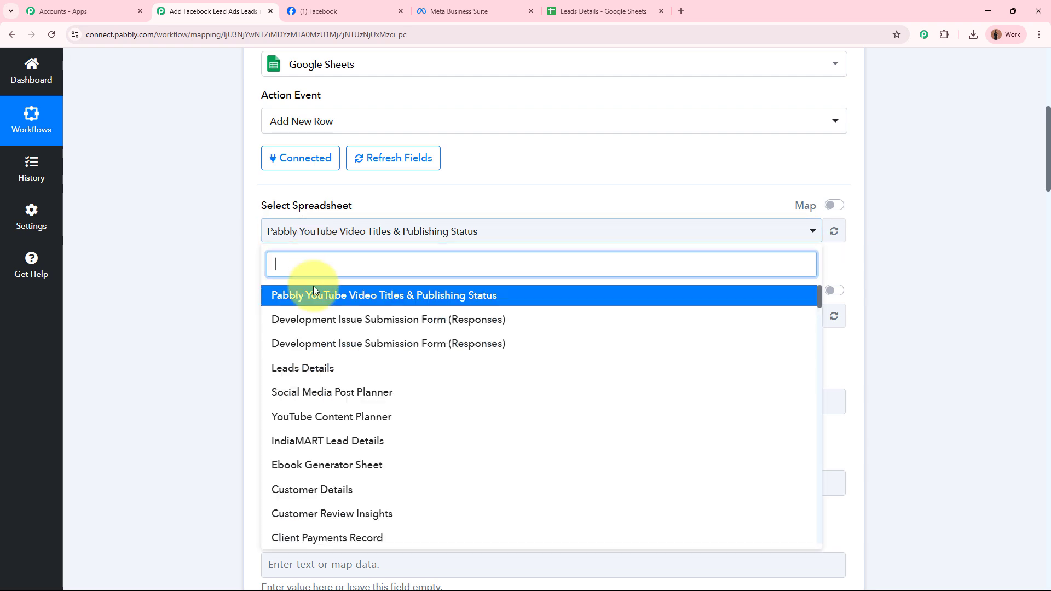
{"action": "left_click", "coordinate": [305, 366]}
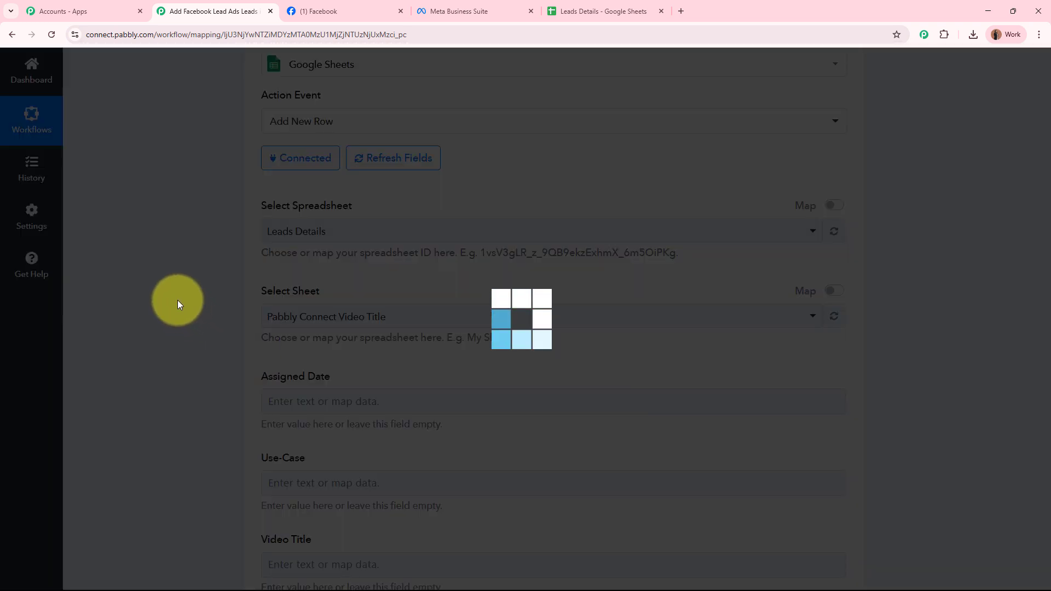
{"action": "left_click", "coordinate": [276, 317]}
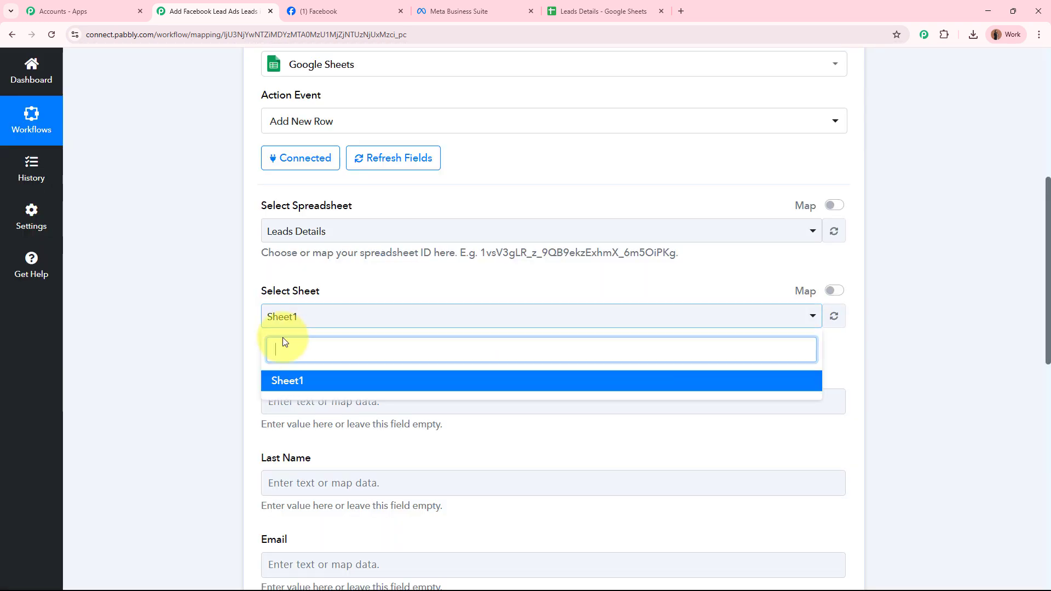
{"action": "left_click", "coordinate": [290, 380]}
Compare the listed column fields against the five headers in row 1 of Leads Details
{"action": "scroll", "coordinate": [226, 323], "scroll_direction": "down", "scroll_amount": 4}
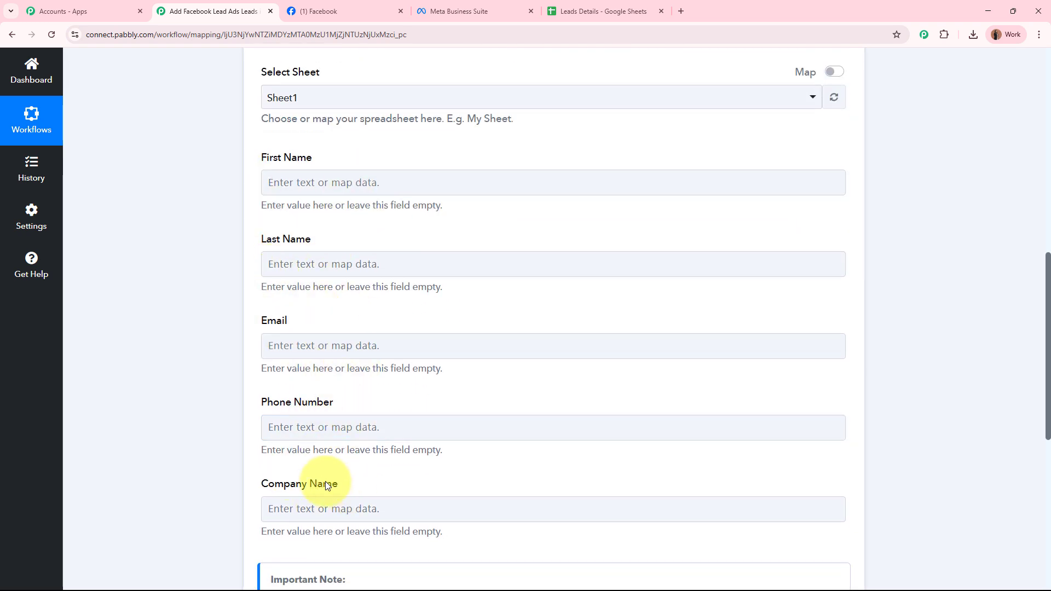
{"action": "left_click", "coordinate": [549, 6]}
{"action": "left_click_drag", "start_coordinate": [49, 174], "coordinate": [628, 174]}
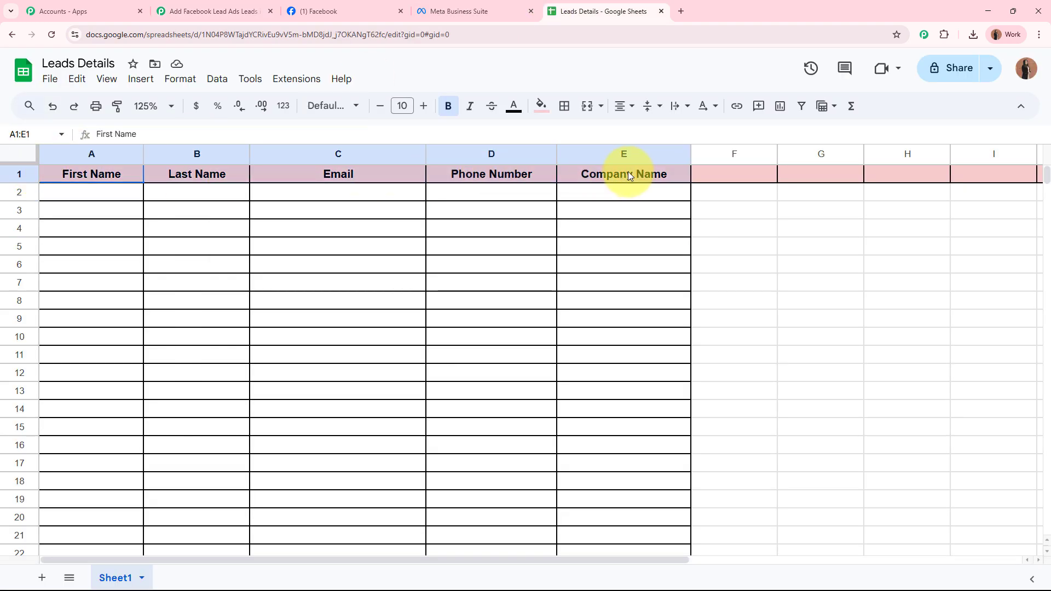
{"action": "left_click", "coordinate": [212, 245]}
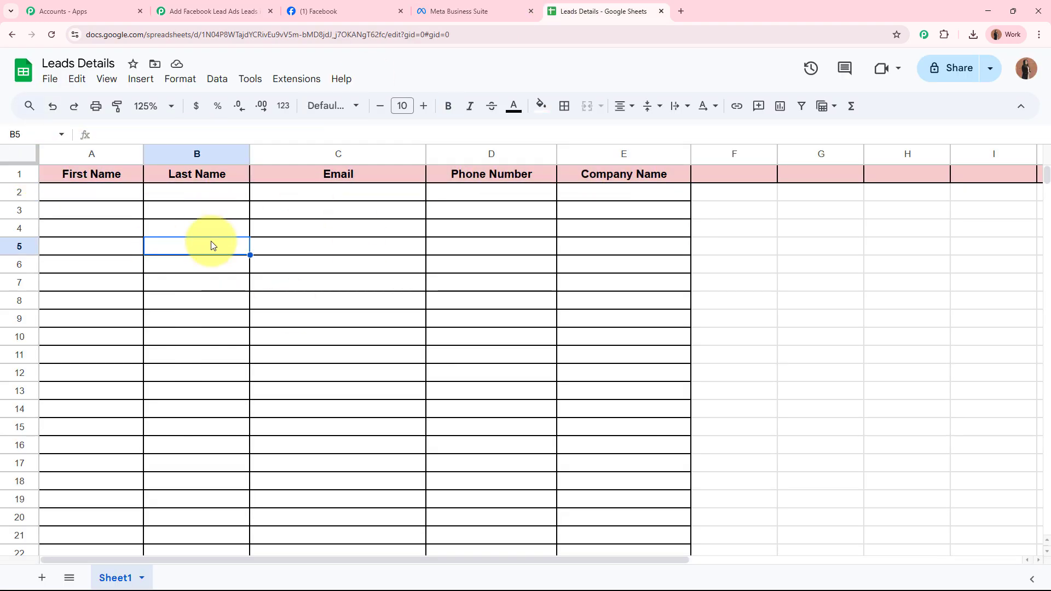
{"action": "left_click", "coordinate": [219, 11]}
{"action": "left_click", "coordinate": [347, 182]}
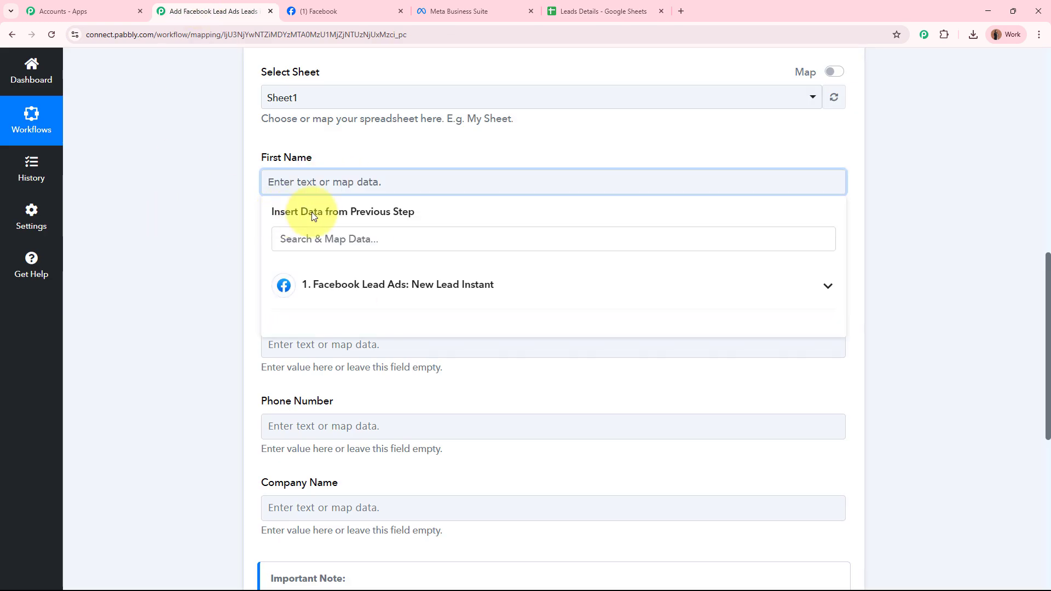
Map the Facebook lead's first name into the First Name field
{"action": "left_click", "coordinate": [206, 227]}
{"action": "scroll", "coordinate": [203, 227], "scroll_direction": "up", "scroll_amount": 10}
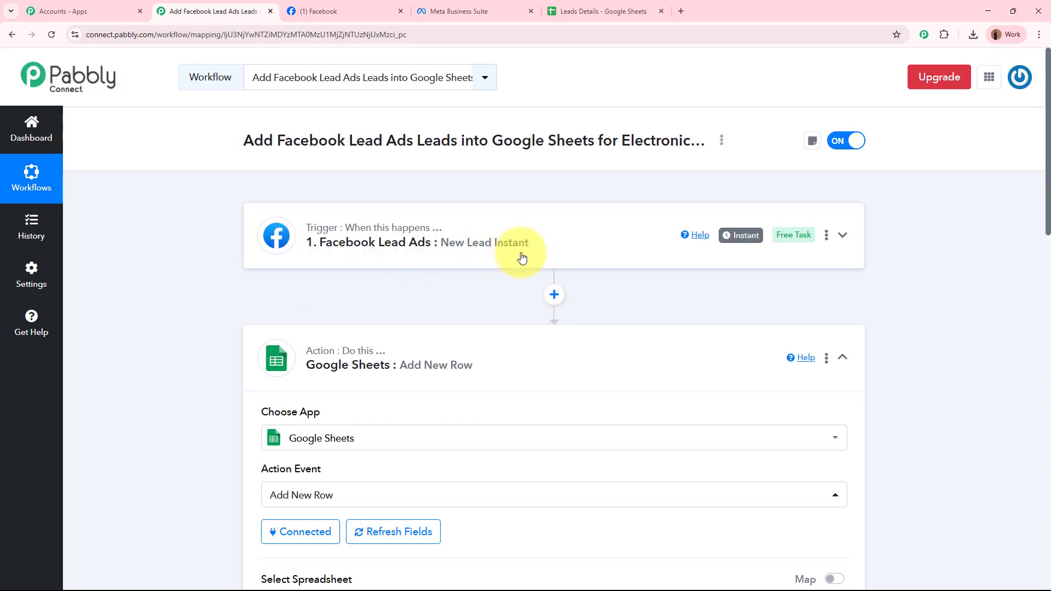
{"action": "scroll", "coordinate": [521, 253], "scroll_direction": "down", "scroll_amount": 12}
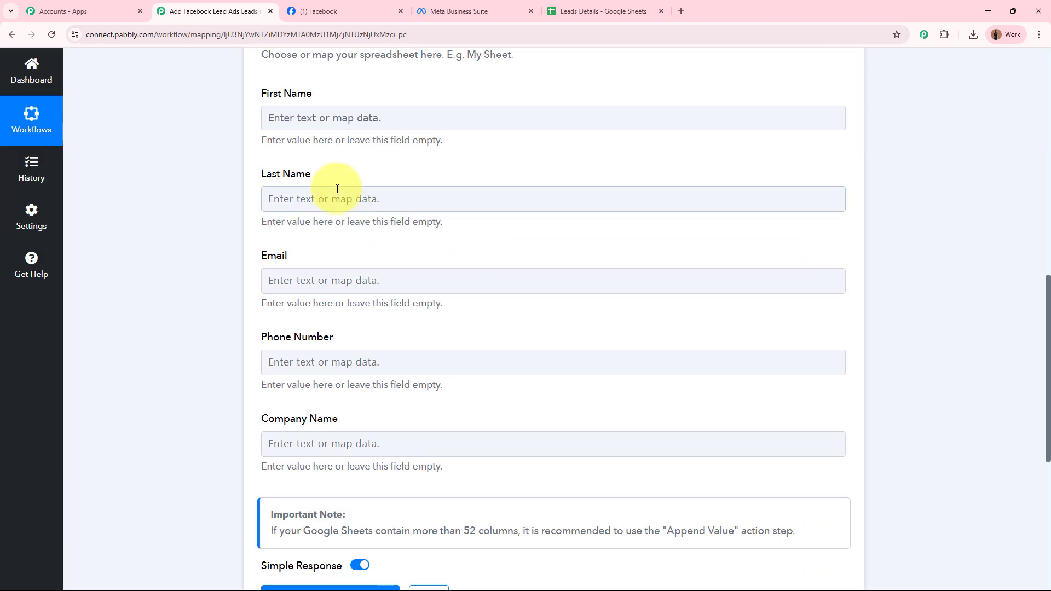
{"action": "left_click", "coordinate": [336, 128]}
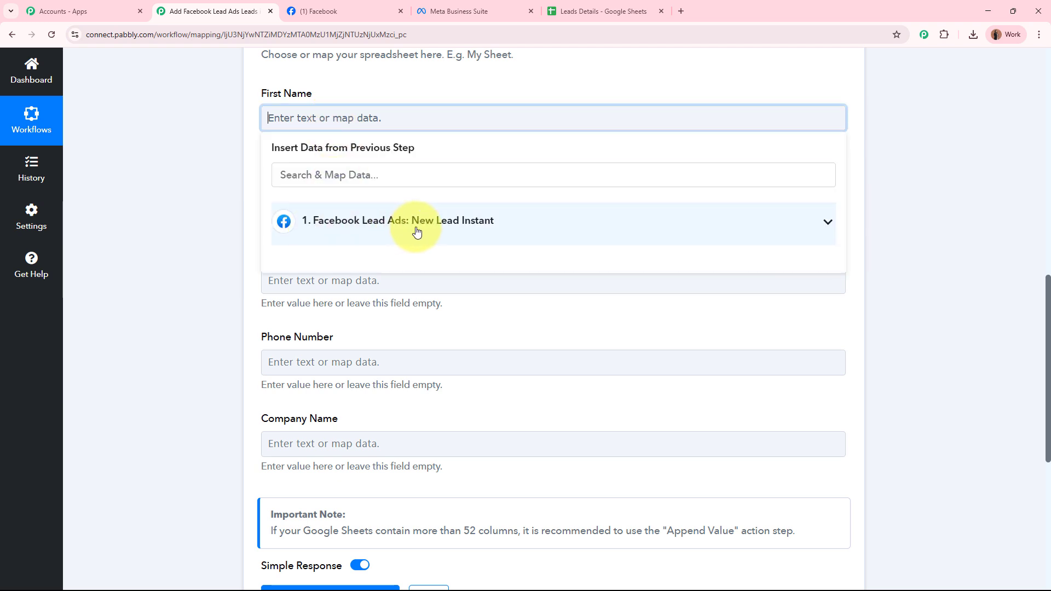
{"action": "left_click", "coordinate": [487, 237]}
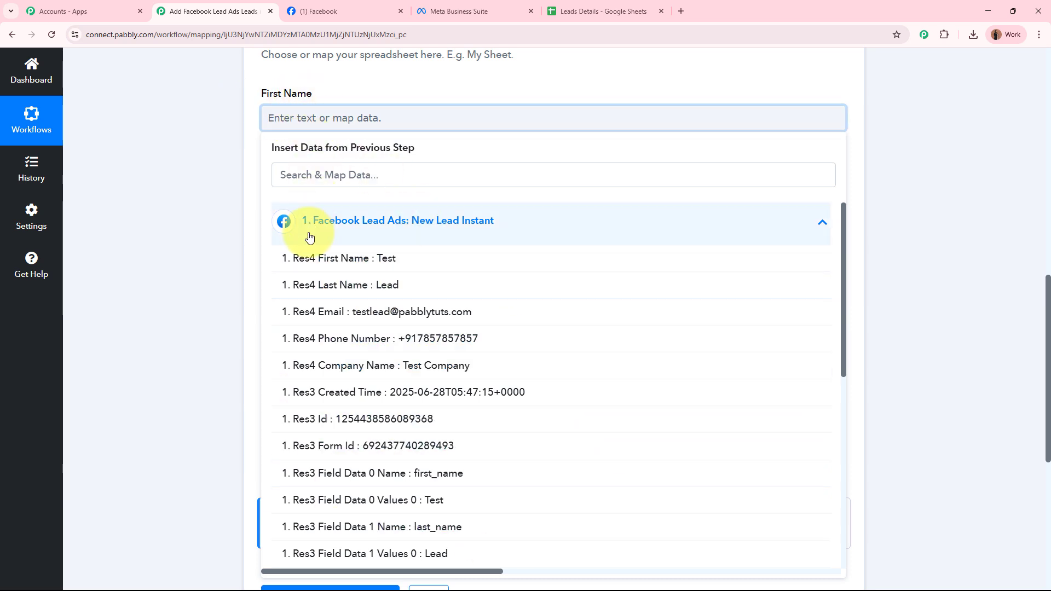
{"action": "left_click", "coordinate": [410, 262]}
{"action": "left_click", "coordinate": [115, 179]}
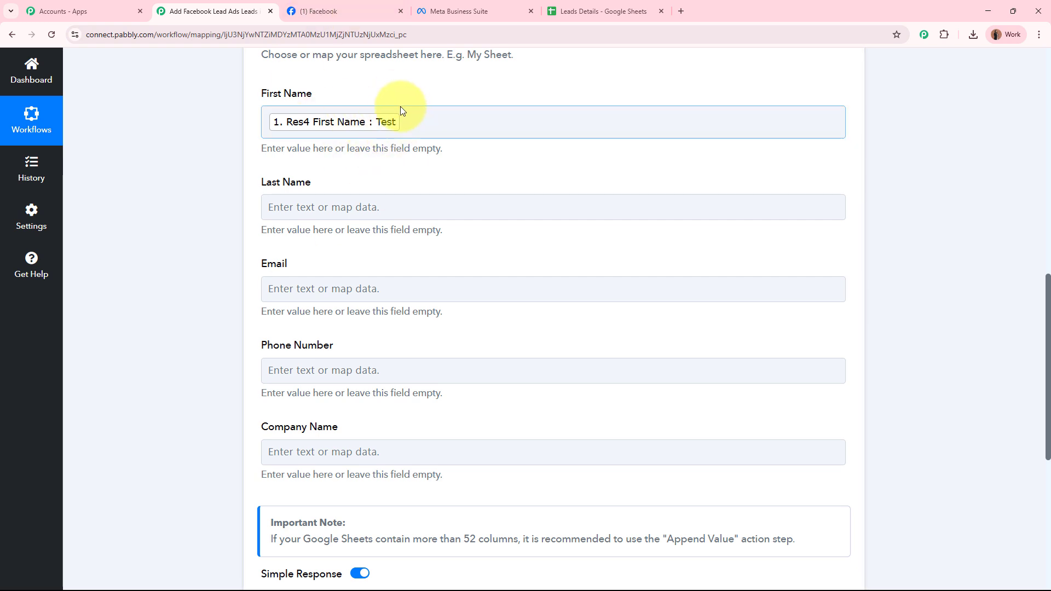
{"action": "scroll", "coordinate": [399, 108], "scroll_direction": "up", "scroll_amount": 2}
{"action": "left_click", "coordinate": [440, 247]}
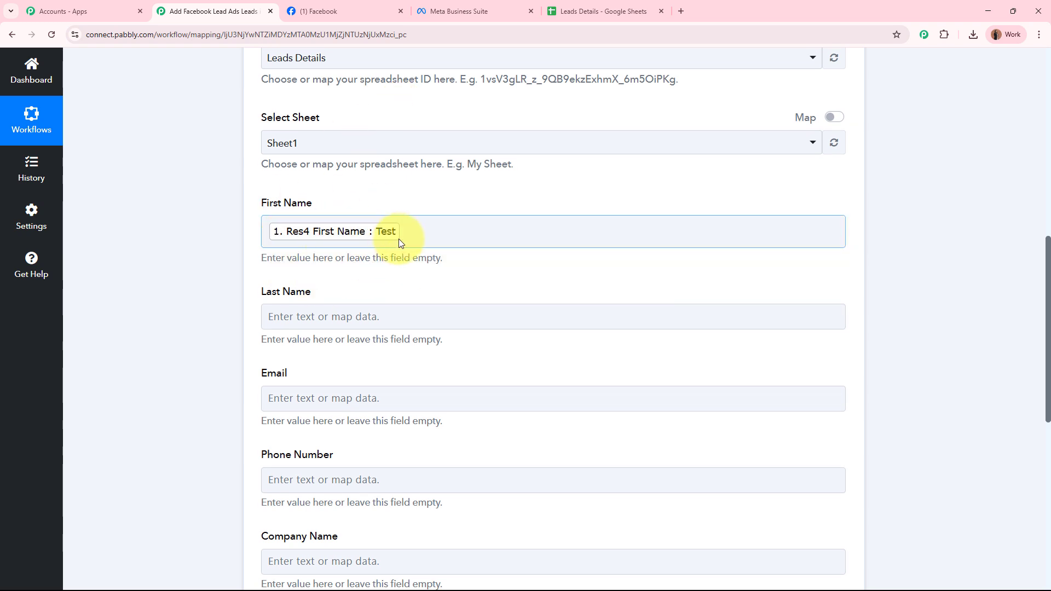
{"action": "scroll", "coordinate": [399, 239], "scroll_direction": "up", "scroll_amount": 10}
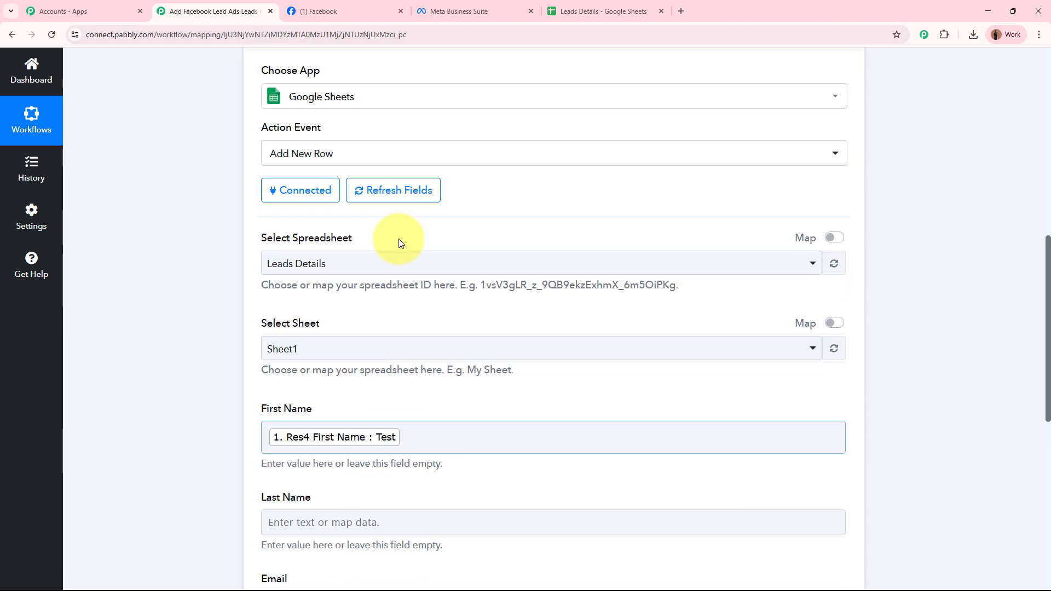
{"action": "scroll", "coordinate": [487, 246], "scroll_direction": "down", "scroll_amount": 10}
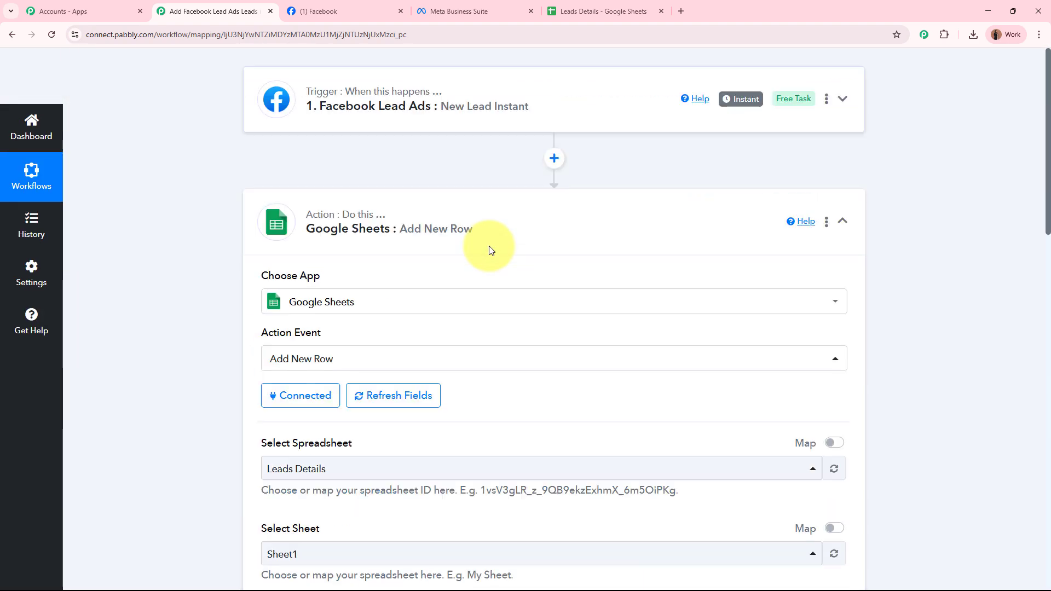
{"action": "left_click", "coordinate": [327, 219]}
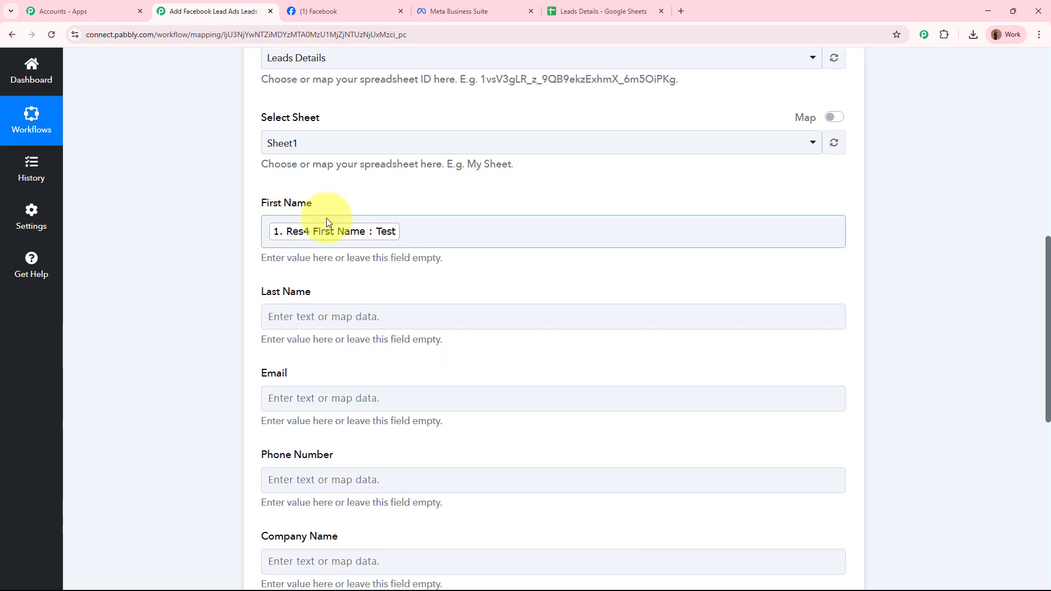
Map the lead's last name and email into the Last Name and Email fields
{"action": "left_click", "coordinate": [339, 316]}
{"action": "left_click", "coordinate": [385, 440]}
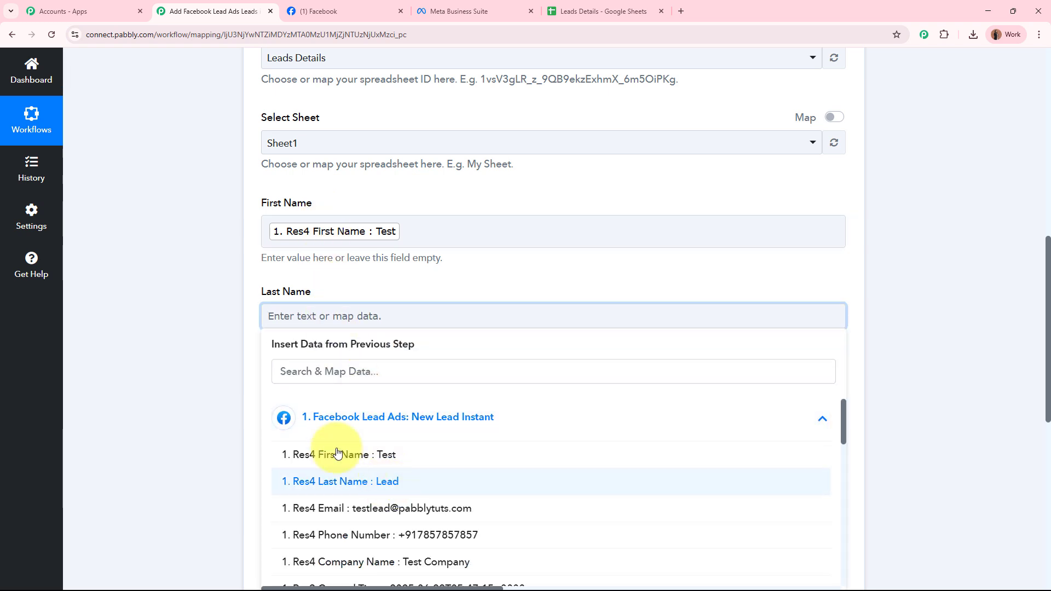
{"action": "left_click", "coordinate": [350, 478]}
{"action": "scroll", "coordinate": [191, 361], "scroll_direction": "down", "scroll_amount": 4}
{"action": "left_click", "coordinate": [376, 185]}
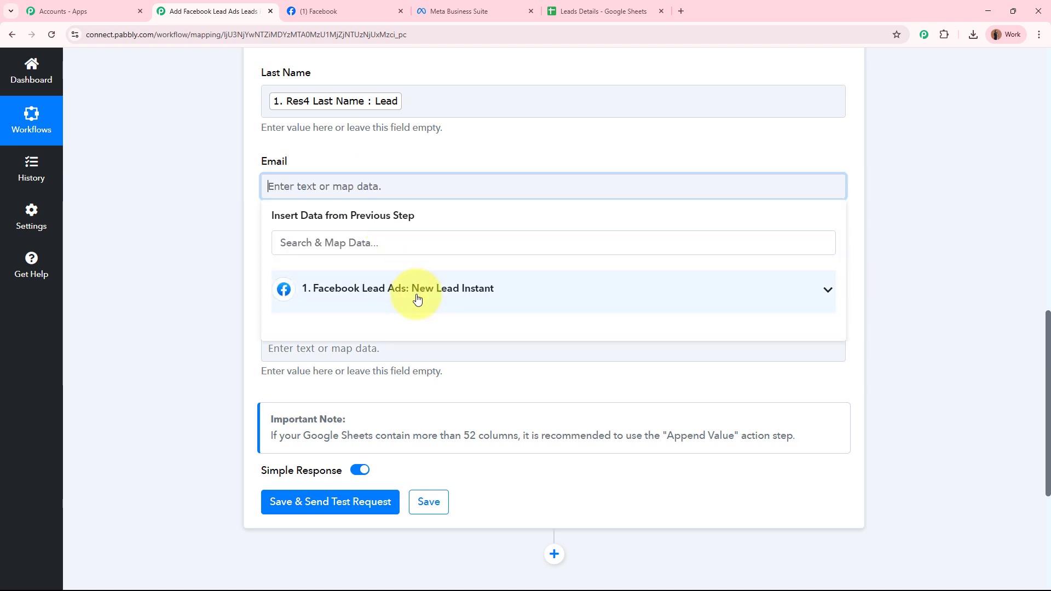
{"action": "left_click", "coordinate": [418, 290]}
{"action": "left_click", "coordinate": [435, 379]}
{"action": "left_click", "coordinate": [183, 277]}
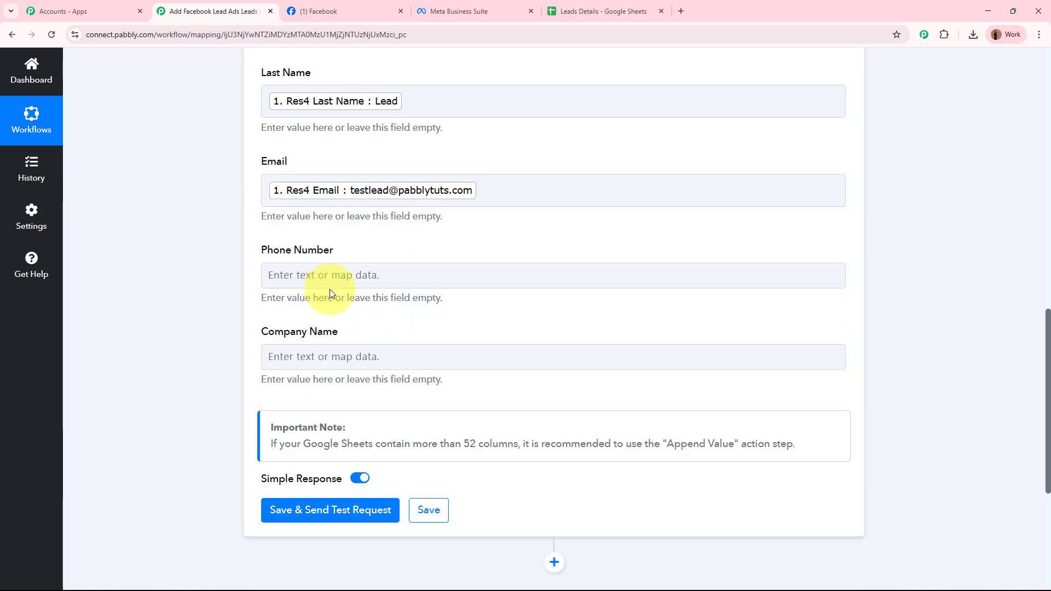
Map the lead's phone number and company name into Phone Number and Company Name
{"action": "left_click", "coordinate": [470, 275]}
{"action": "left_click", "coordinate": [387, 378]}
{"action": "left_click", "coordinate": [417, 495]}
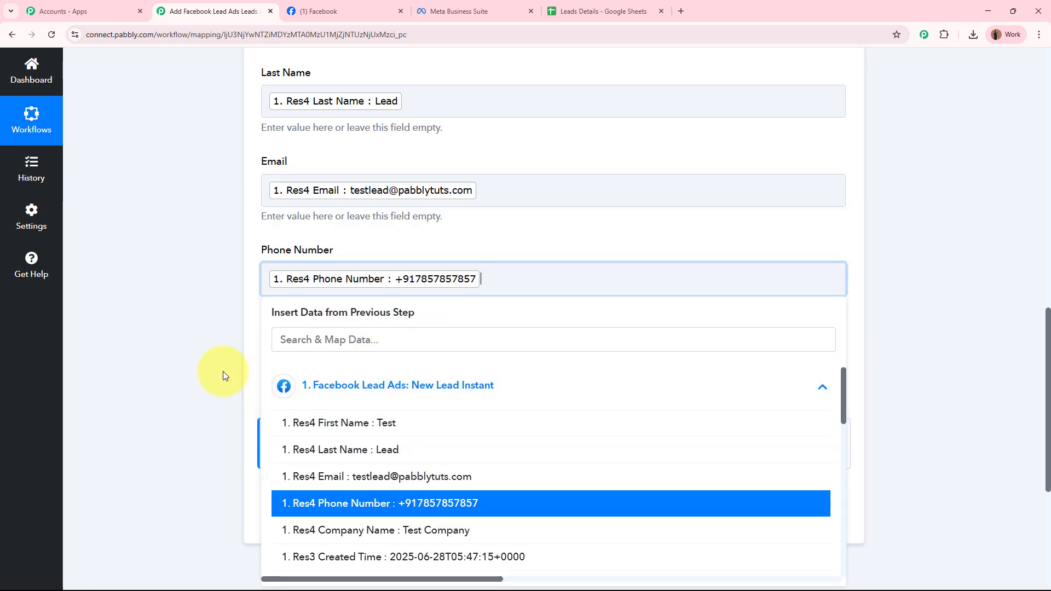
{"action": "left_click", "coordinate": [221, 374]}
{"action": "left_click", "coordinate": [380, 356]}
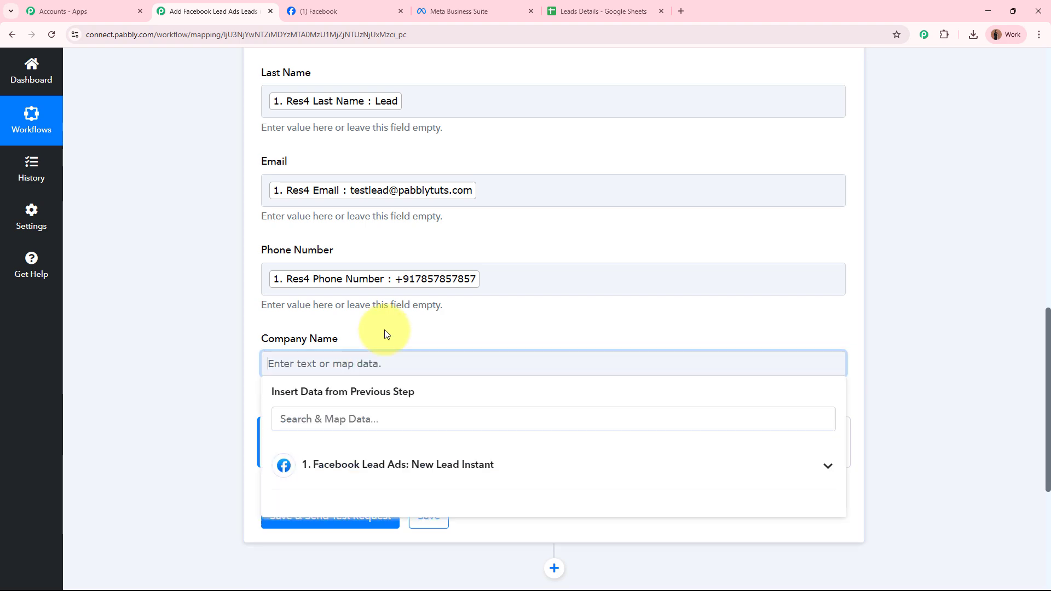
{"action": "scroll", "coordinate": [386, 329], "scroll_direction": "down", "scroll_amount": 4}
{"action": "left_click", "coordinate": [377, 249]}
{"action": "left_click", "coordinate": [427, 392]}
{"action": "left_click", "coordinate": [171, 278]}
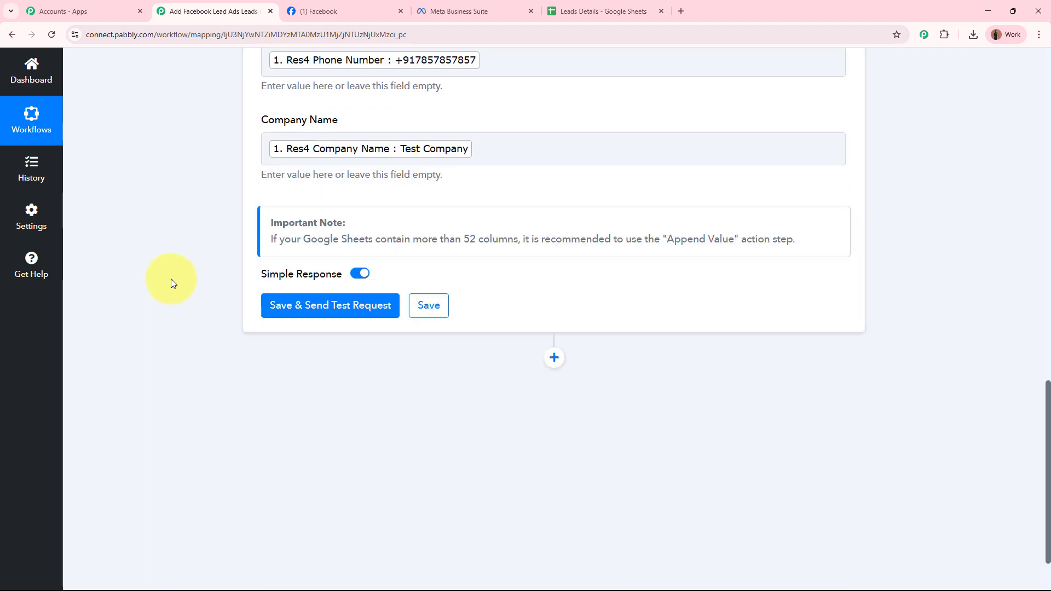
Save the action step and send a test request to Google Sheets
{"action": "scroll", "coordinate": [171, 278], "scroll_direction": "up", "scroll_amount": 8}
{"action": "scroll", "coordinate": [171, 278], "scroll_direction": "down", "scroll_amount": 8}
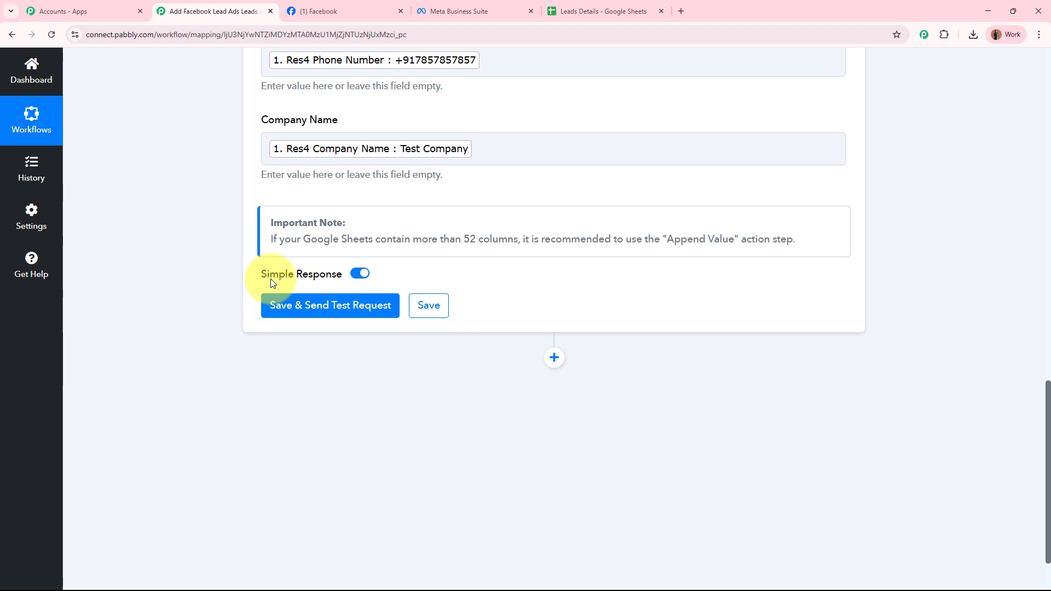
{"action": "left_click", "coordinate": [350, 304]}
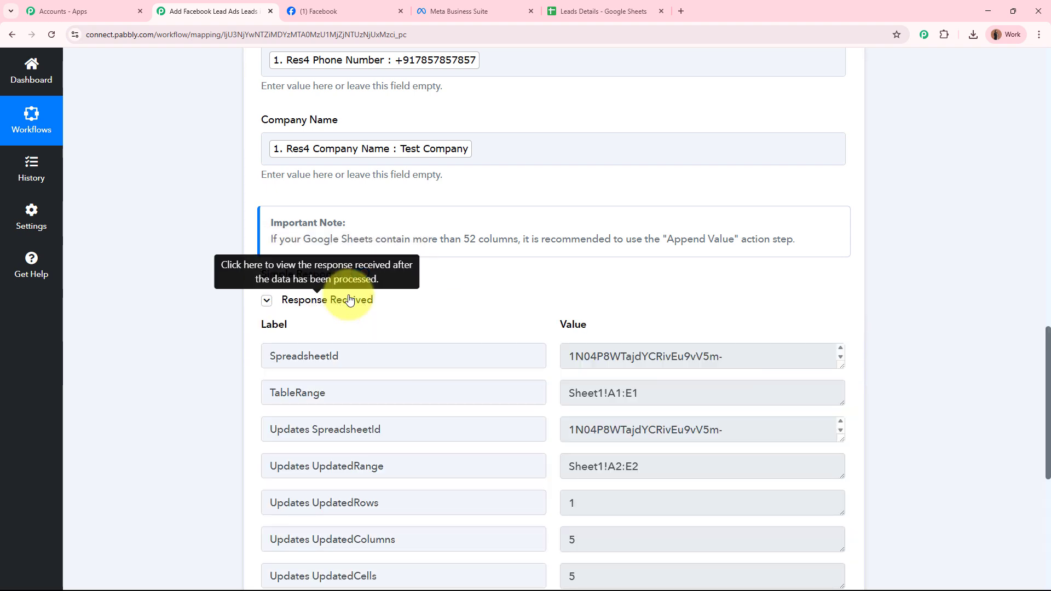
{"action": "scroll", "coordinate": [137, 353], "scroll_direction": "down", "scroll_amount": 2}
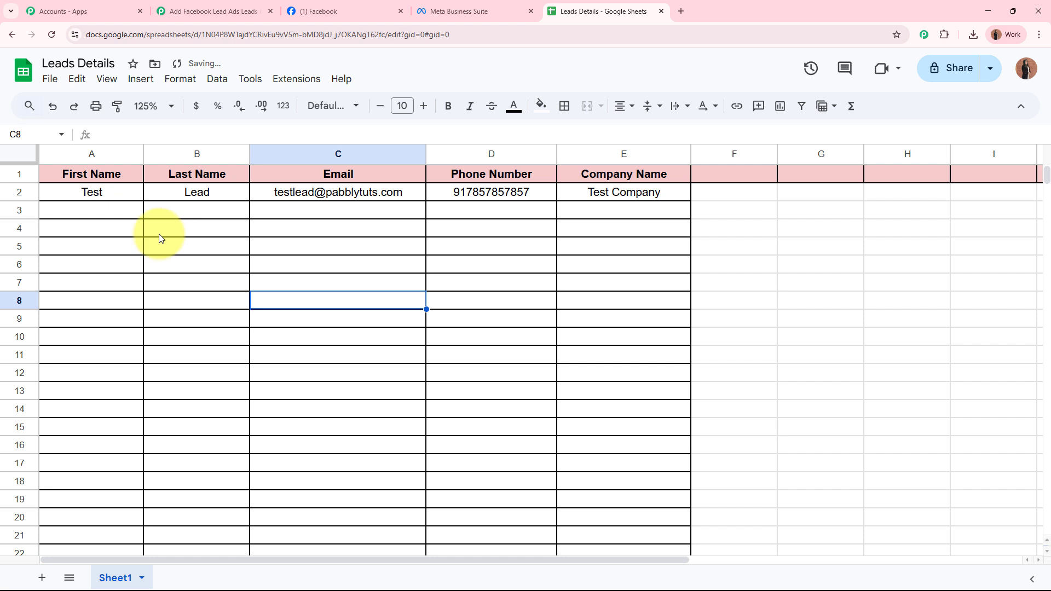
Verify the test lead's name, email, phone and company in A2:E2, then return to the workflow
{"action": "left_click", "coordinate": [132, 200]}
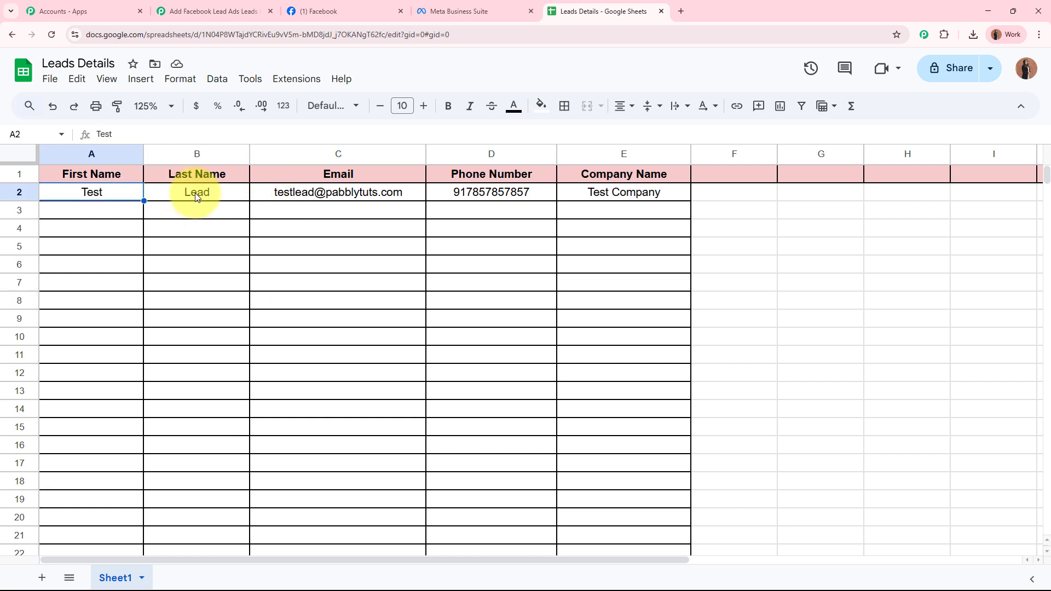
{"action": "left_click", "coordinate": [195, 196]}
{"action": "left_click", "coordinate": [323, 200]}
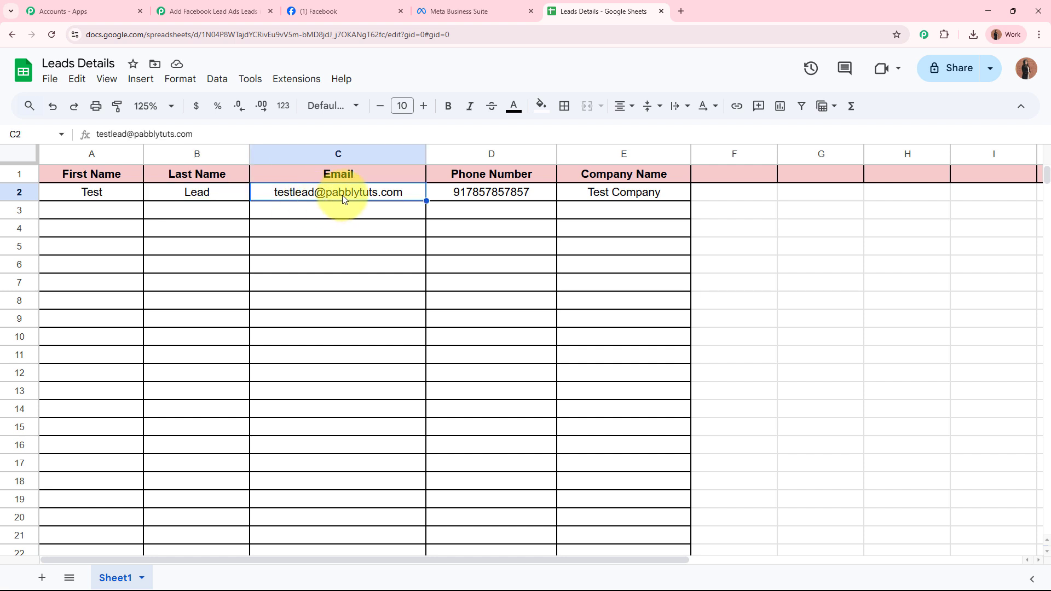
{"action": "left_click", "coordinate": [485, 196]}
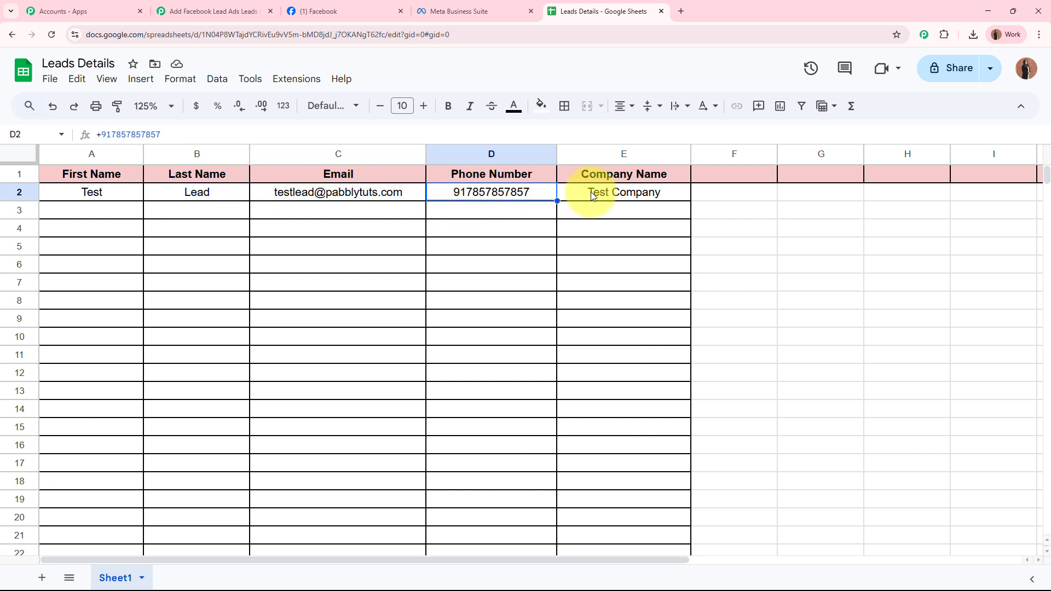
{"action": "left_click", "coordinate": [592, 196]}
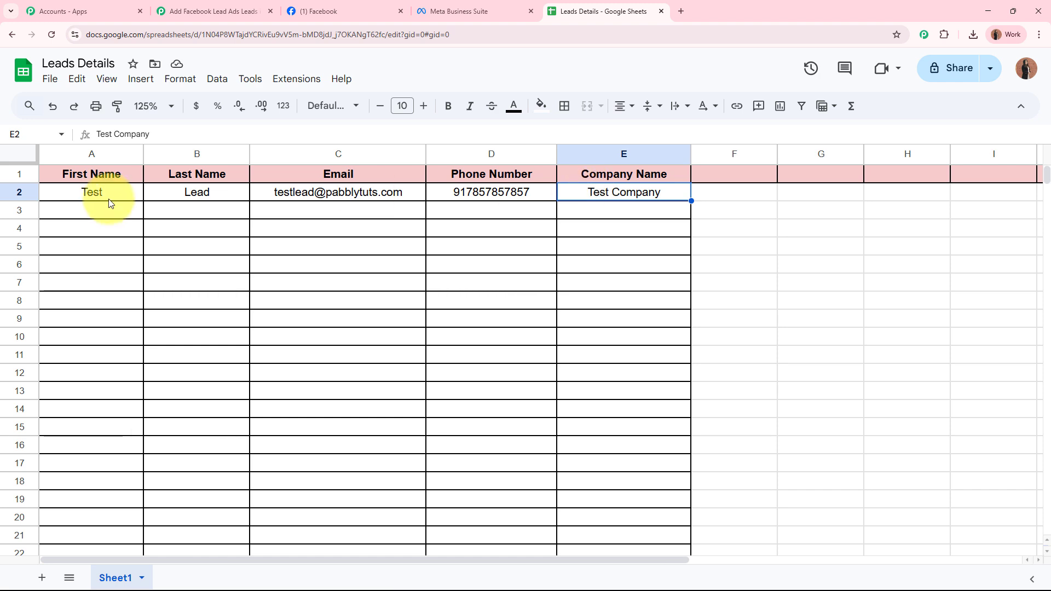
{"action": "left_click_drag", "start_coordinate": [106, 202], "coordinate": [628, 202]}
{"action": "left_click", "coordinate": [581, 241]}
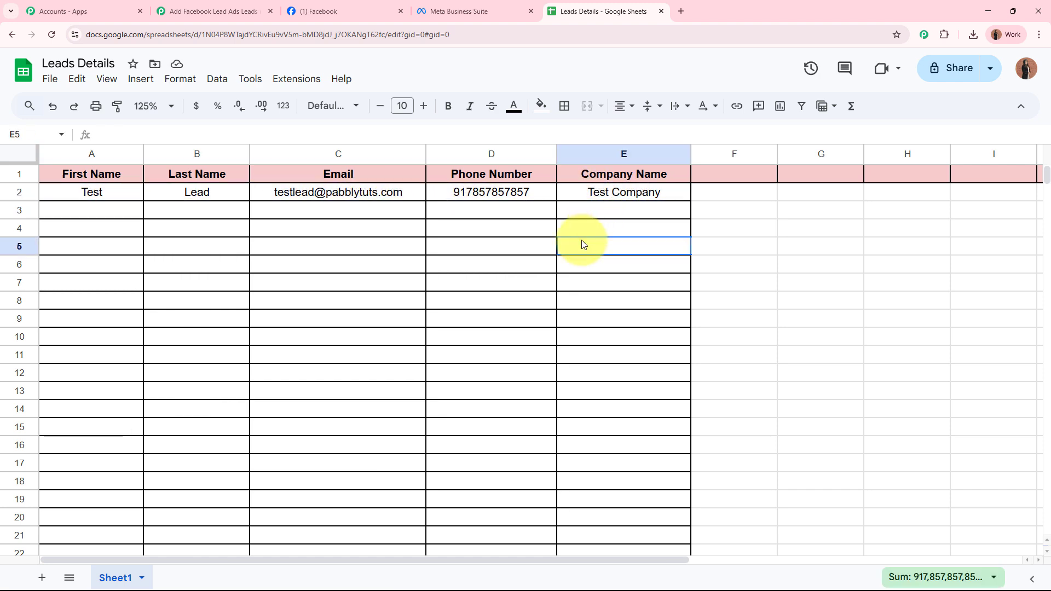
{"action": "left_click", "coordinate": [211, 11]}
Collapse the Google Sheets step and confirm Leads Details has only the Test Lead row
{"action": "scroll", "coordinate": [205, 258], "scroll_direction": "up", "scroll_amount": 15}
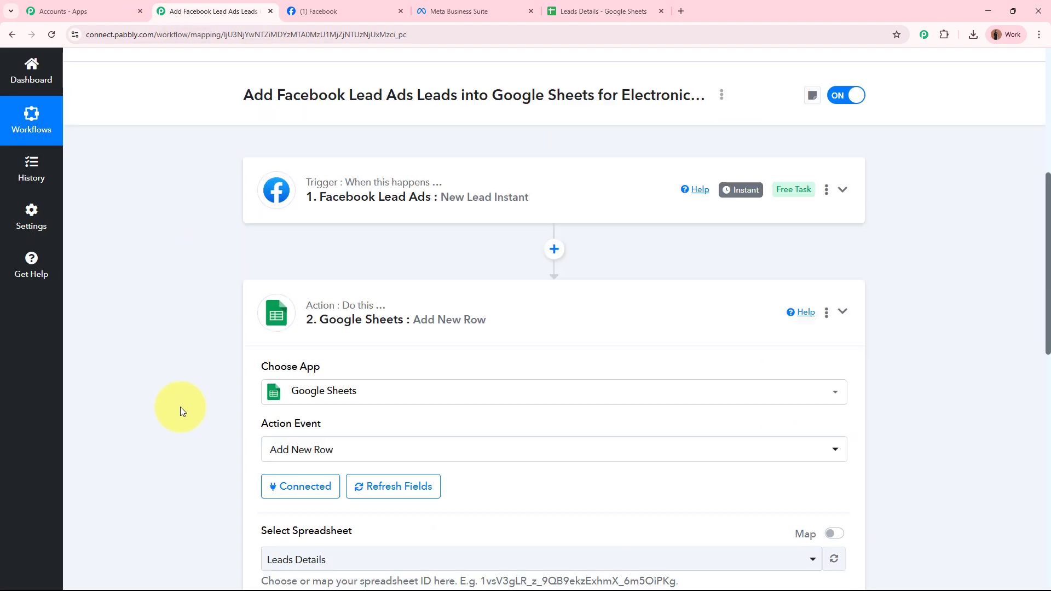
{"action": "left_click", "coordinate": [559, 346]}
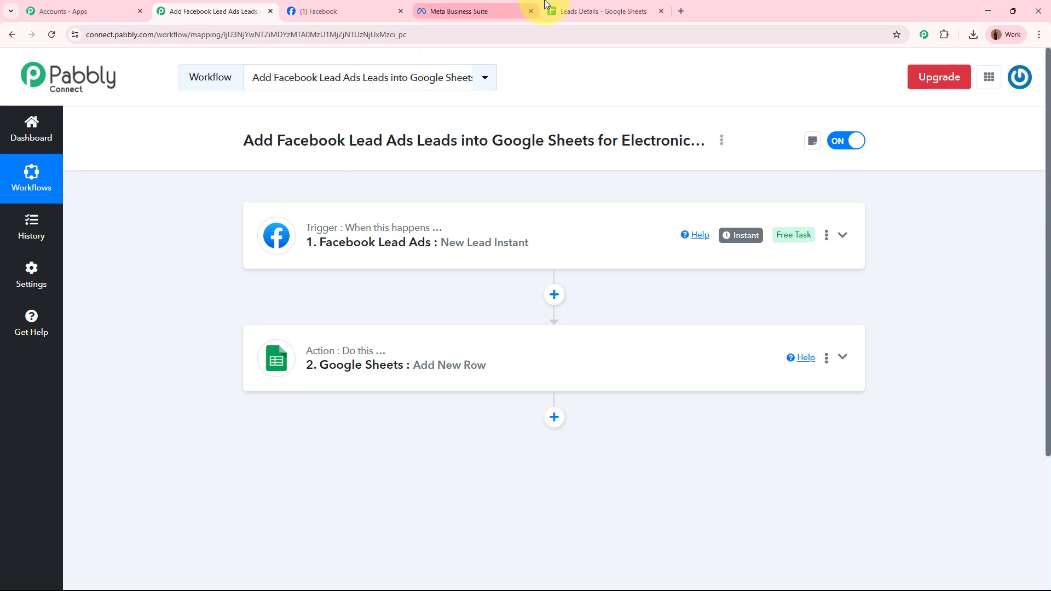
{"action": "left_click", "coordinate": [602, 11]}
{"action": "left_click_drag", "start_coordinate": [107, 214], "coordinate": [665, 228]}
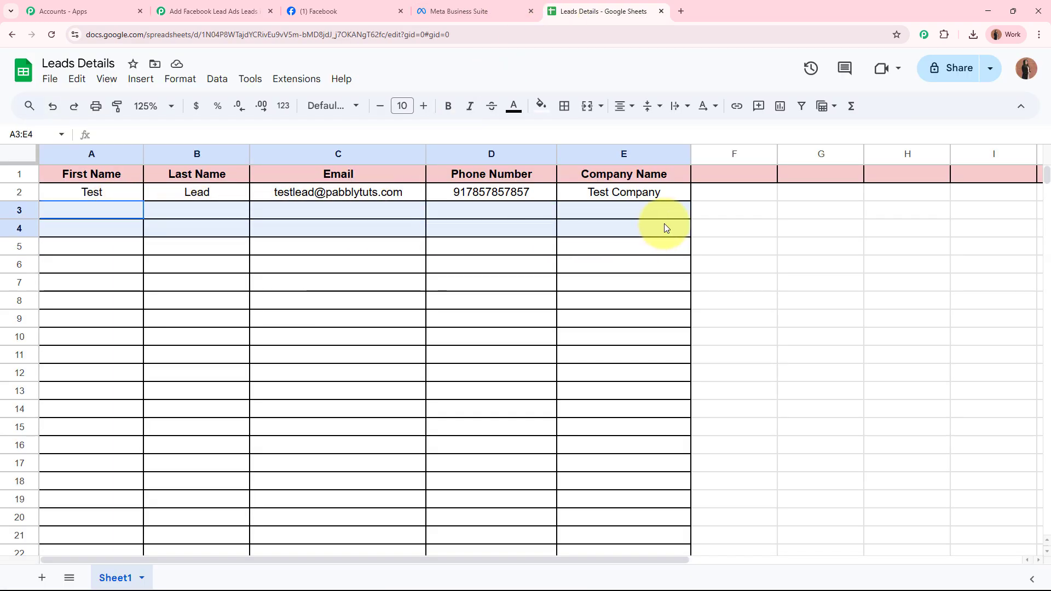
{"action": "left_click", "coordinate": [622, 345]}
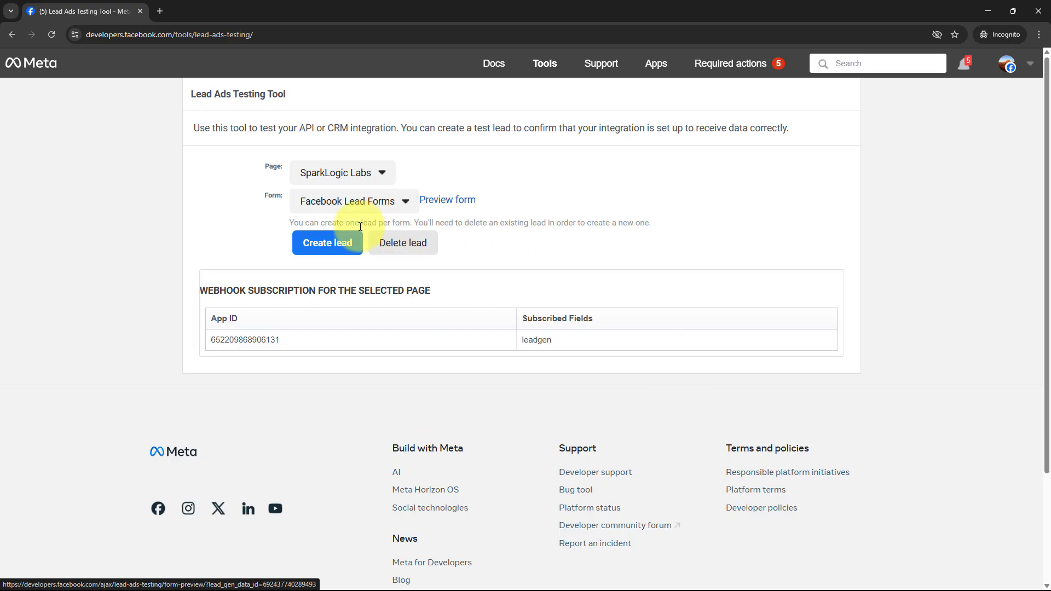
Delete the existing test lead, noting the one-lead-per-form limit and the deletion confirmation
{"action": "left_click_drag", "start_coordinate": [289, 223], "coordinate": [662, 228]}
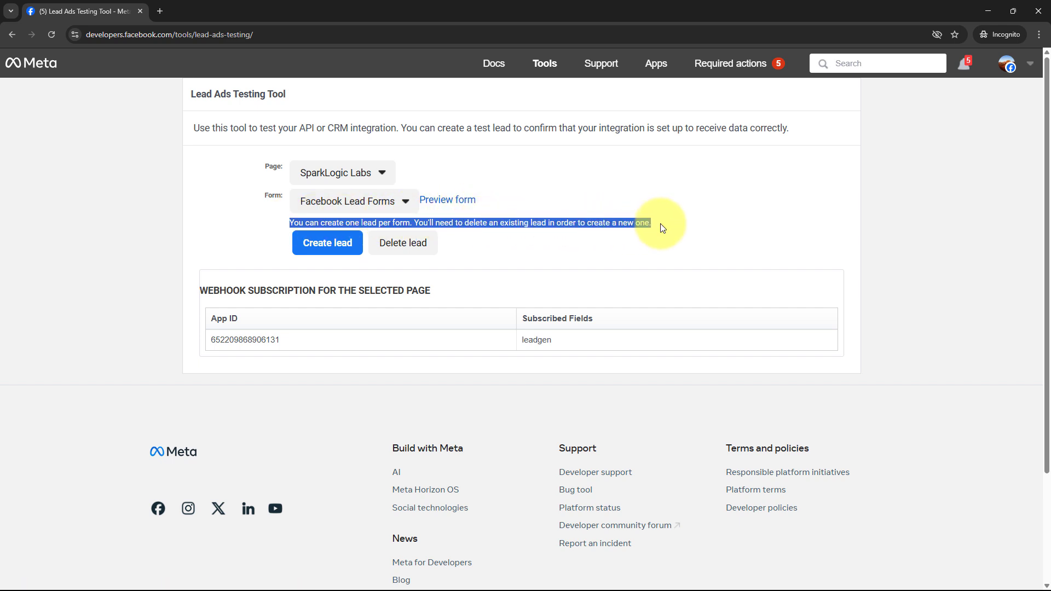
{"action": "left_click", "coordinate": [687, 235]}
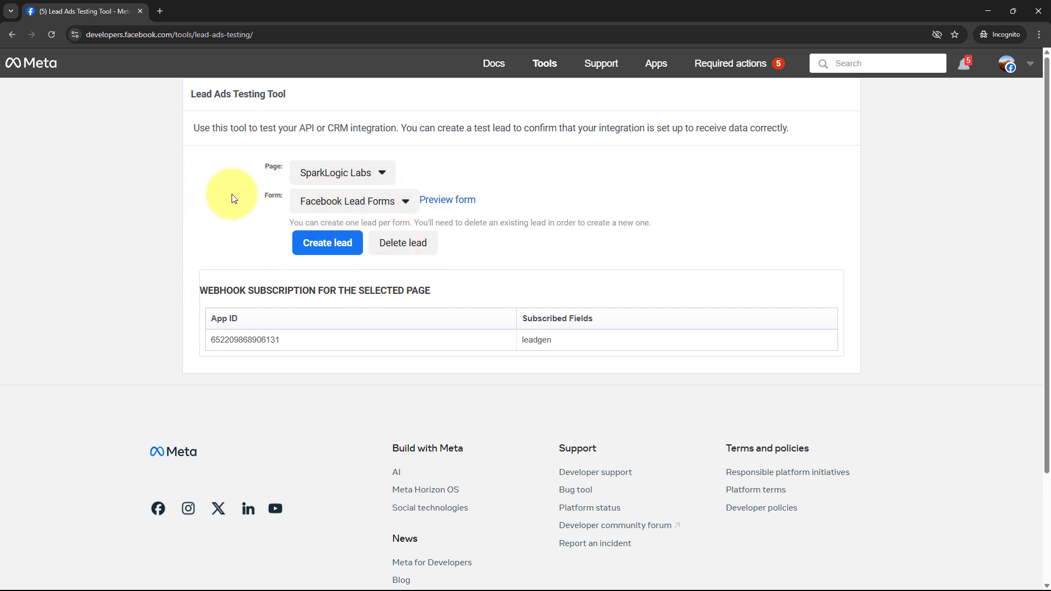
{"action": "left_click", "coordinate": [413, 251]}
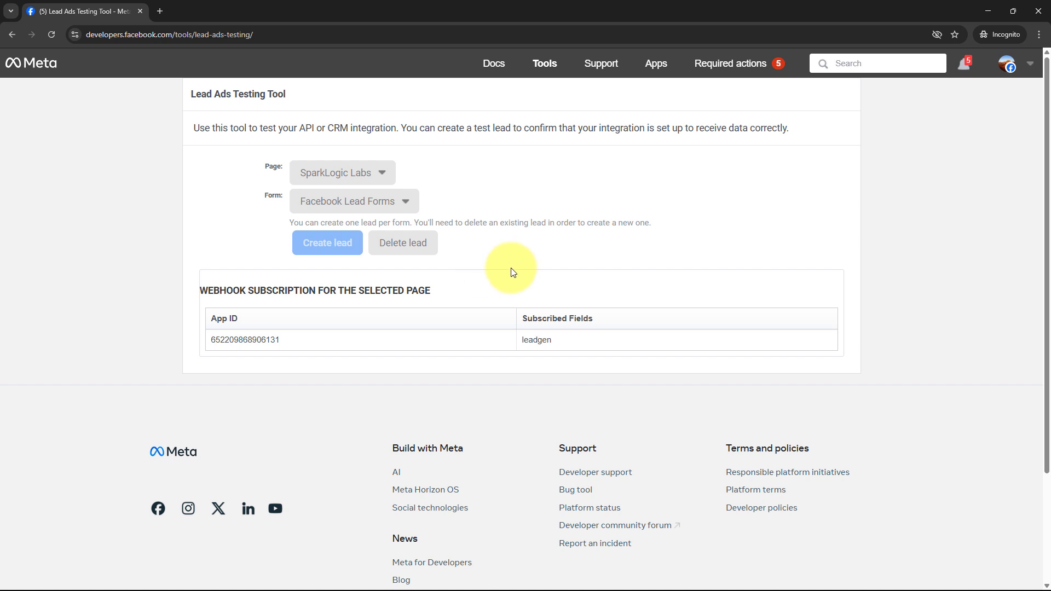
{"action": "left_click_drag", "start_coordinate": [226, 172], "coordinate": [339, 171]}
Reload the testing tool and select the SparkLogic Labs page again
{"action": "left_click", "coordinate": [51, 34]}
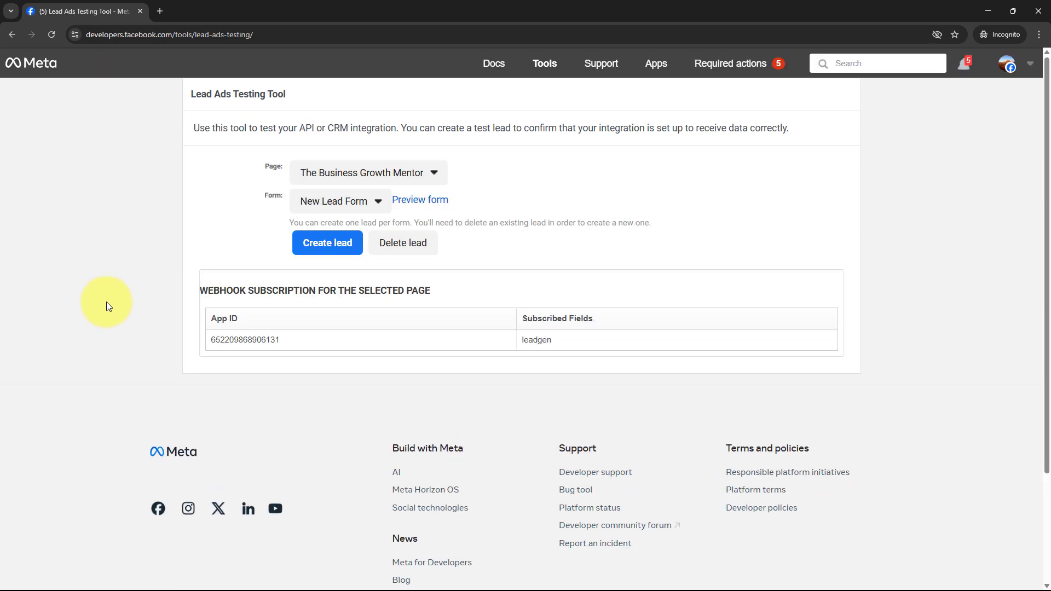
{"action": "left_click", "coordinate": [364, 174]}
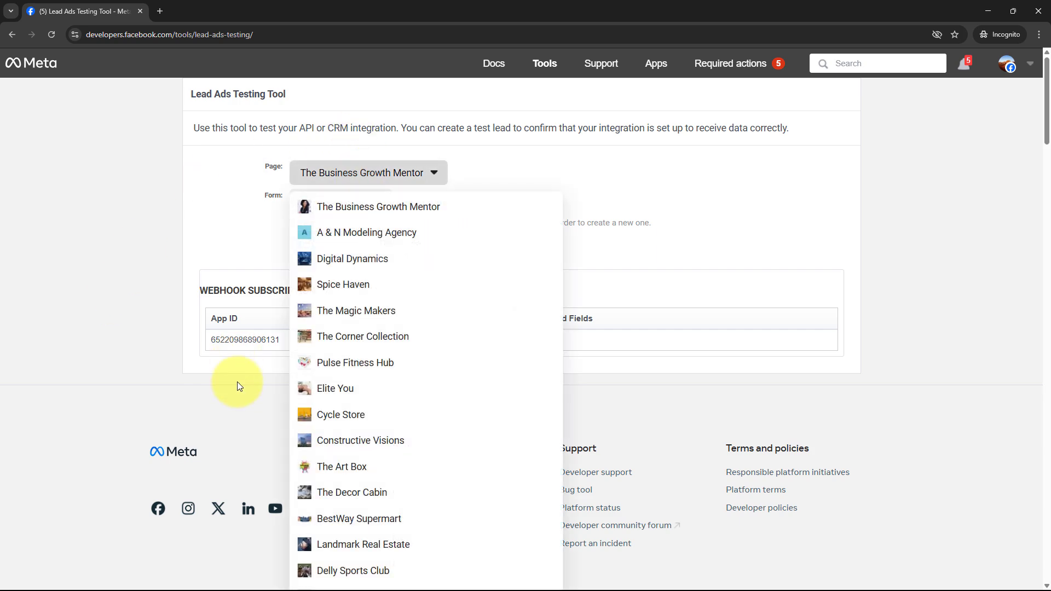
{"action": "scroll", "coordinate": [238, 382], "scroll_direction": "down", "scroll_amount": 20}
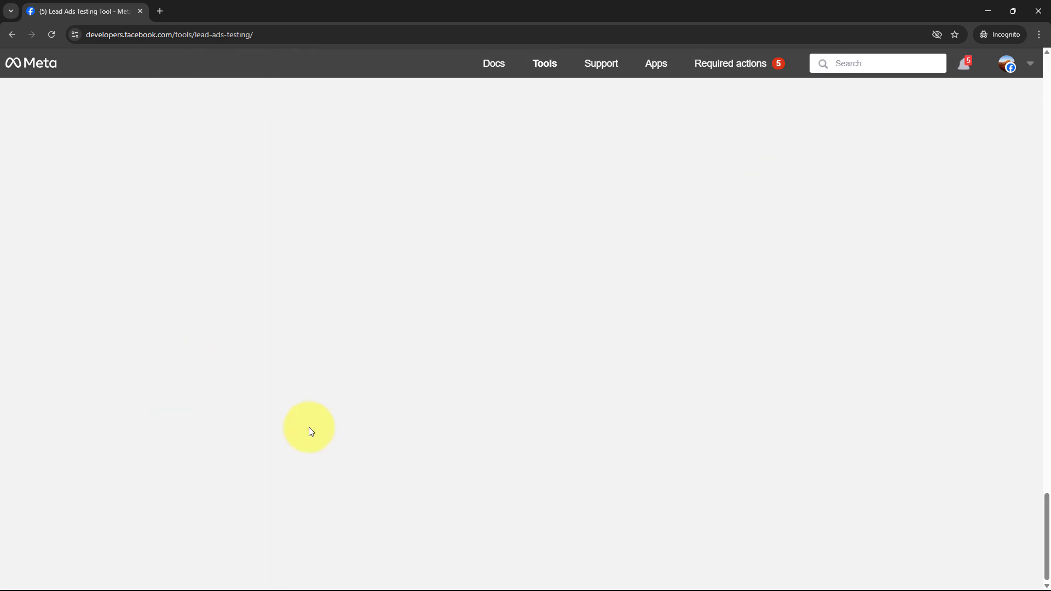
{"action": "left_click", "coordinate": [310, 430]}
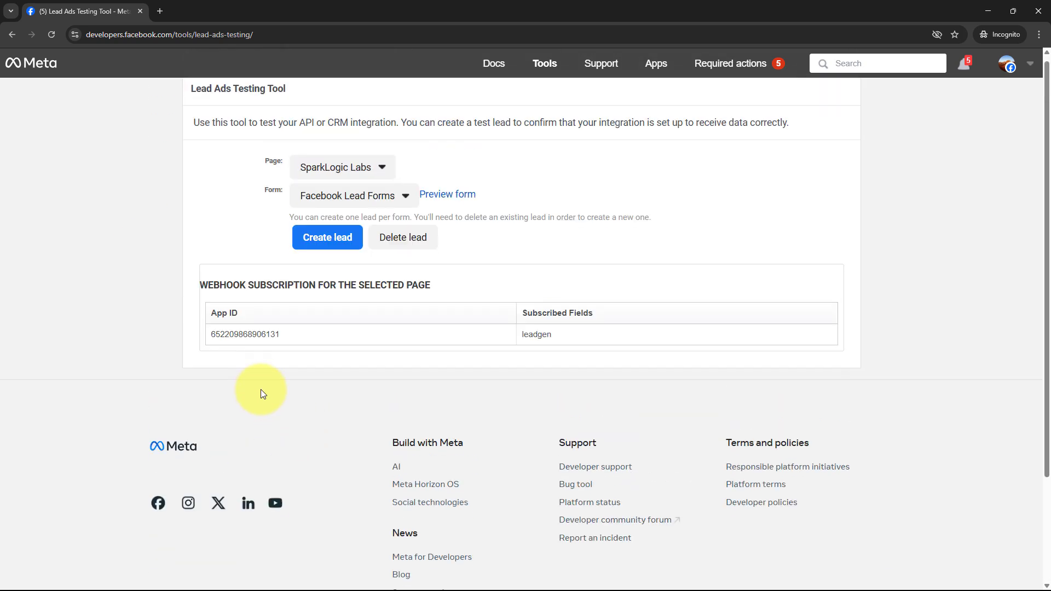
Fill the preview form with New, Accoun, a test email, a phone number and ABC Company
{"action": "left_click", "coordinate": [463, 206]}
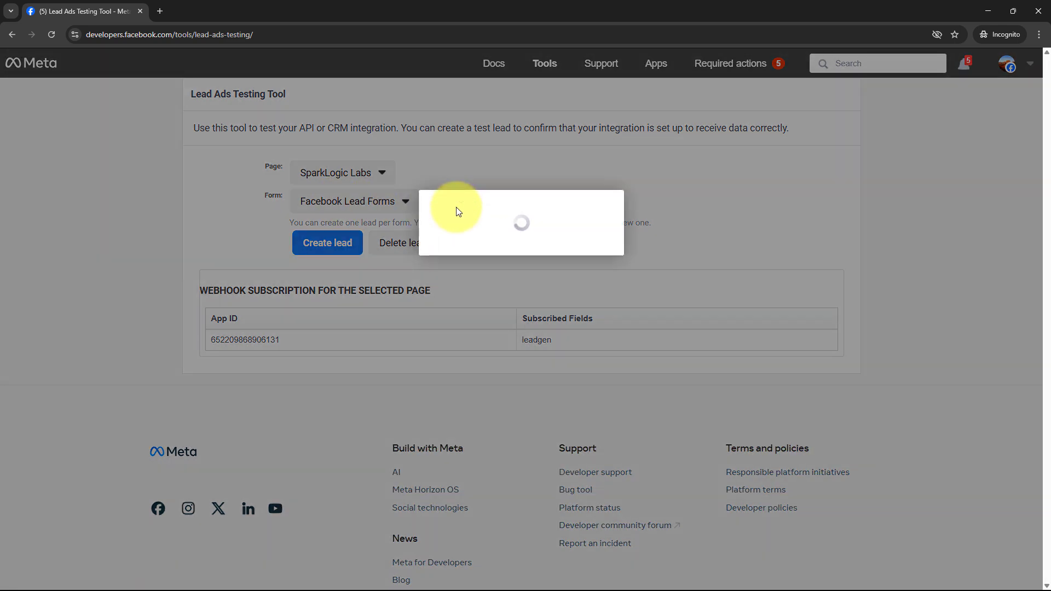
{"action": "scroll", "coordinate": [635, 364], "scroll_direction": "down", "scroll_amount": 2}
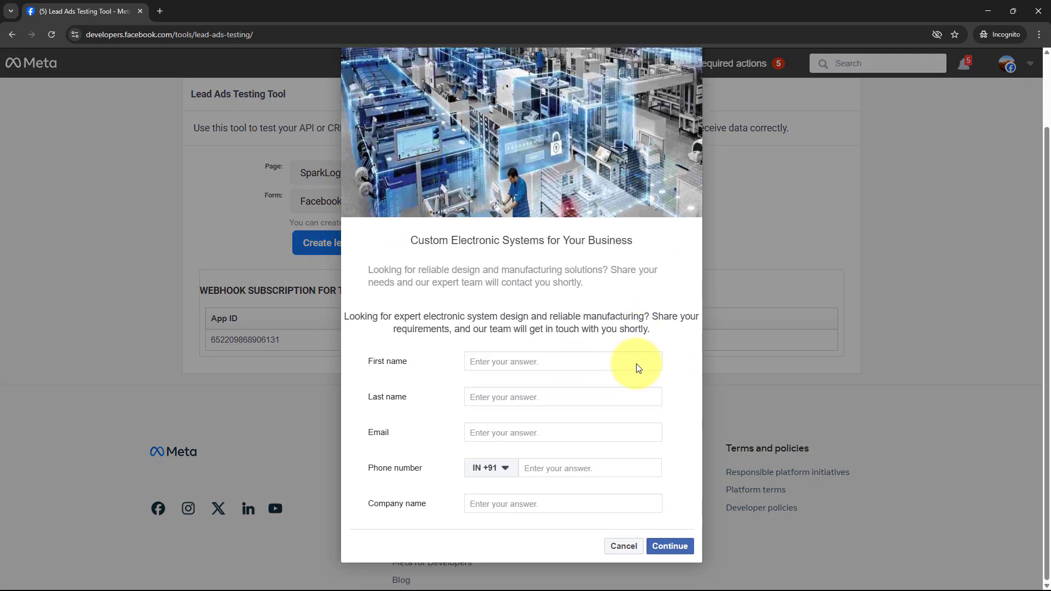
{"action": "left_click", "coordinate": [588, 364]}
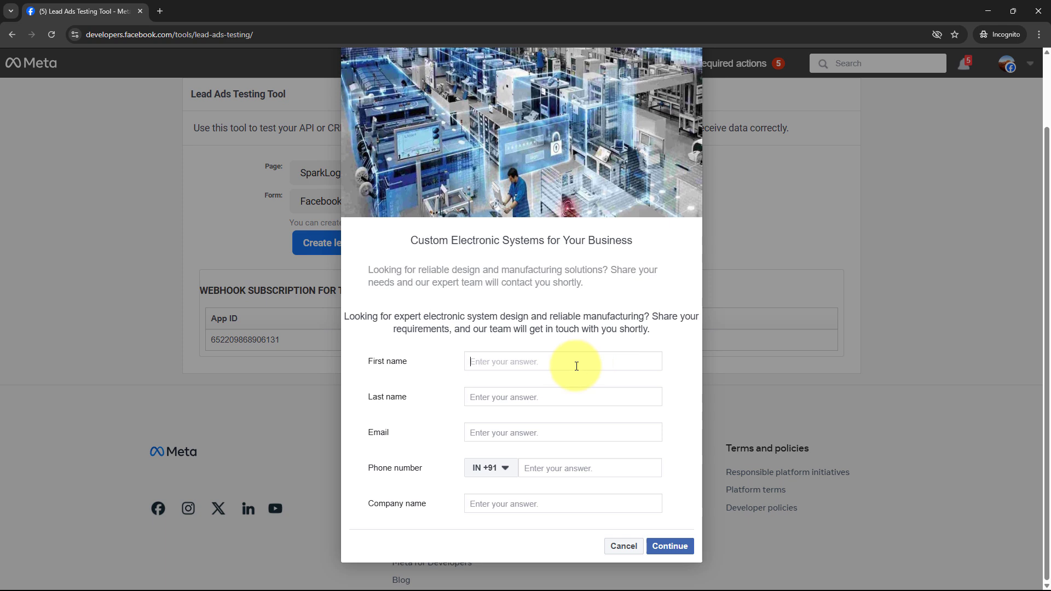
{"action": "type", "text": "New"}
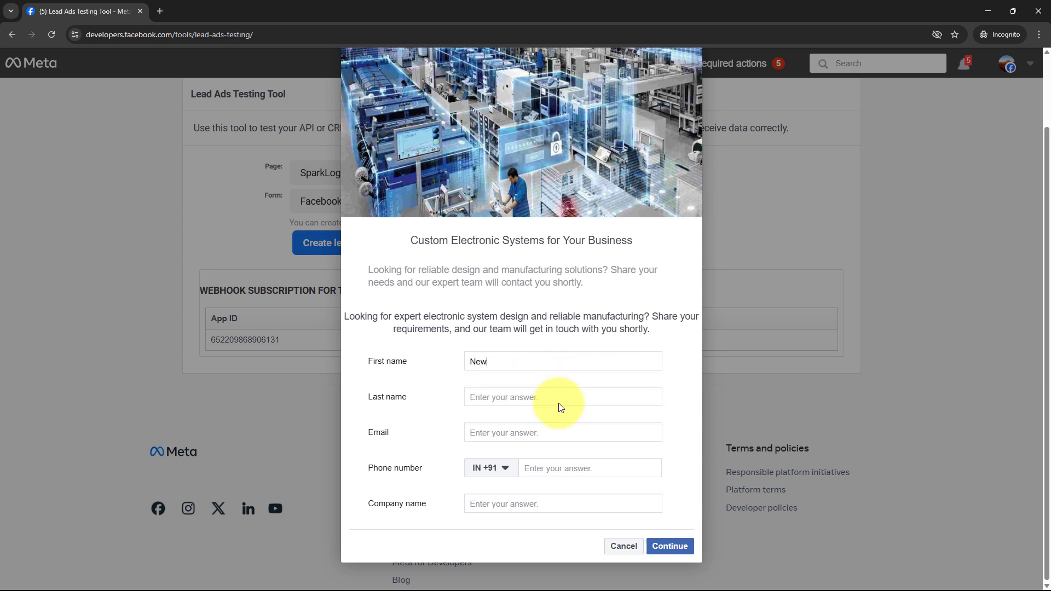
{"action": "left_click", "coordinate": [560, 402]}
{"action": "type", "text": "Account"}
{"action": "left_click", "coordinate": [557, 433]}
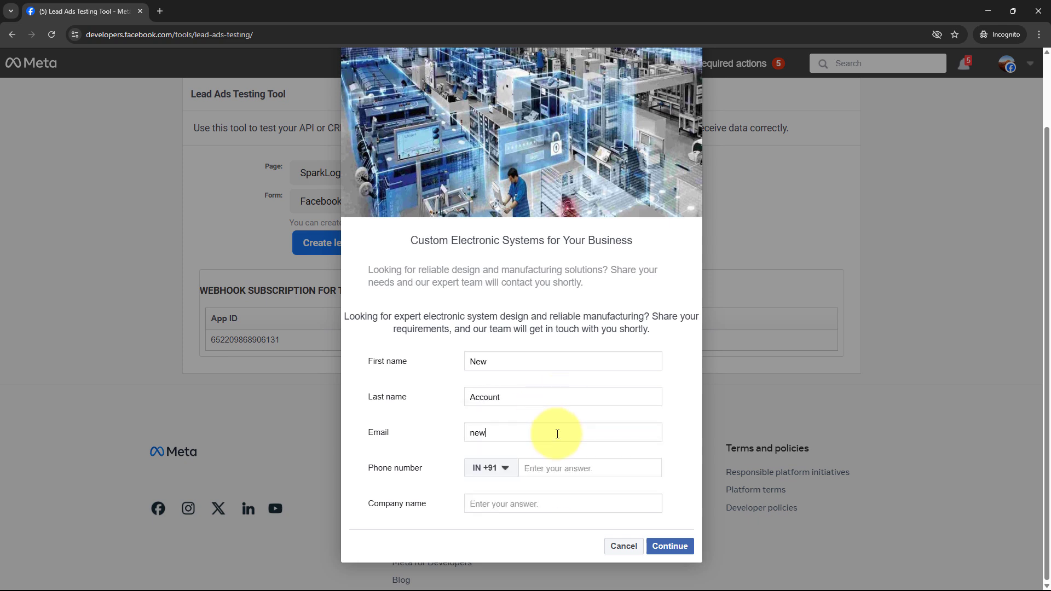
{"action": "left_click", "coordinate": [551, 472]}
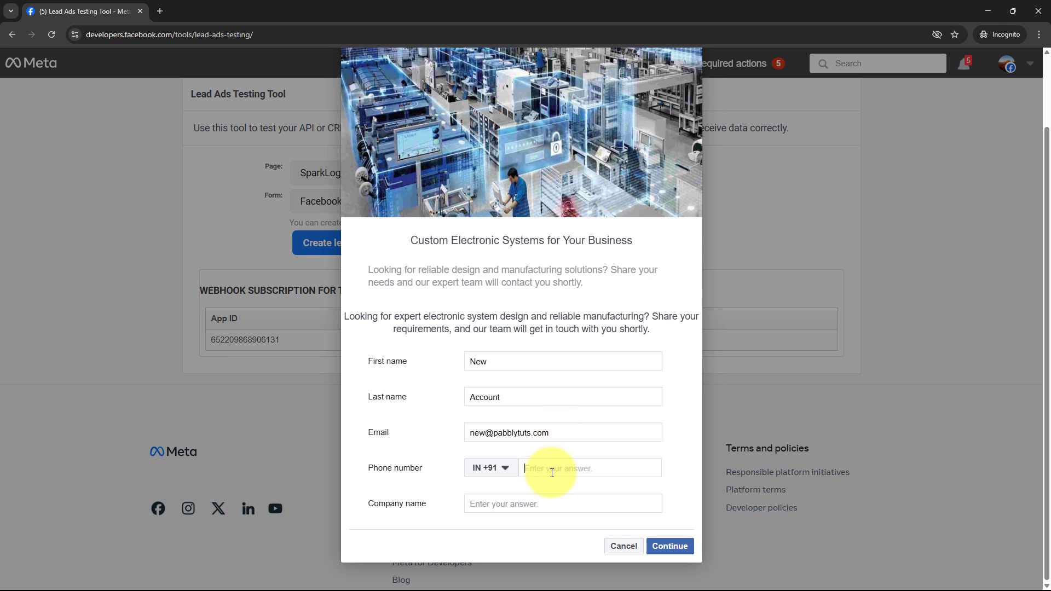
{"action": "type", "text": "74174 17417"}
{"action": "left_click", "coordinate": [553, 503]}
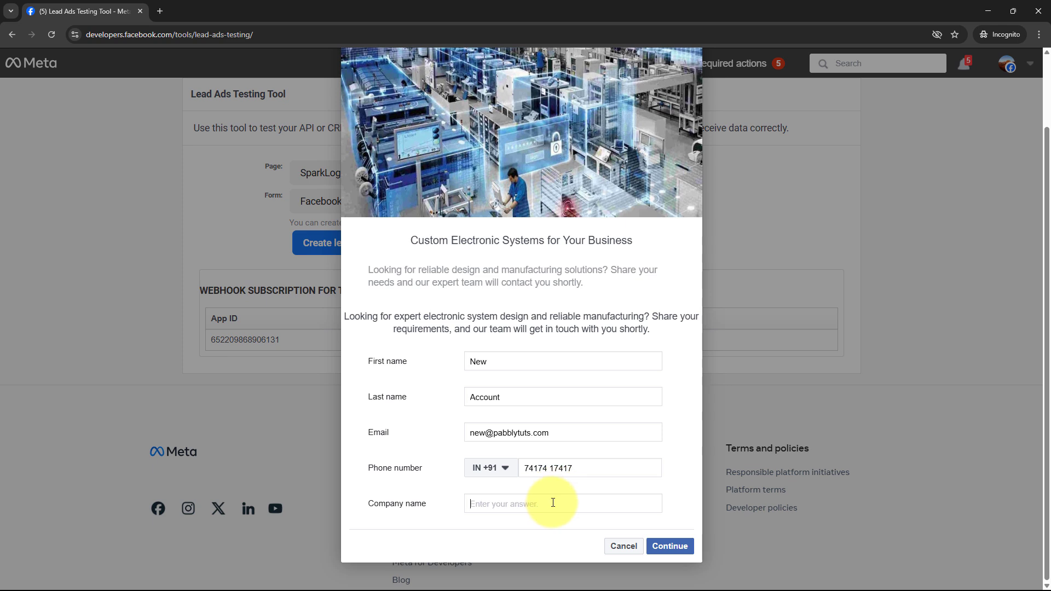
{"action": "type", "text": "ABC Company"}
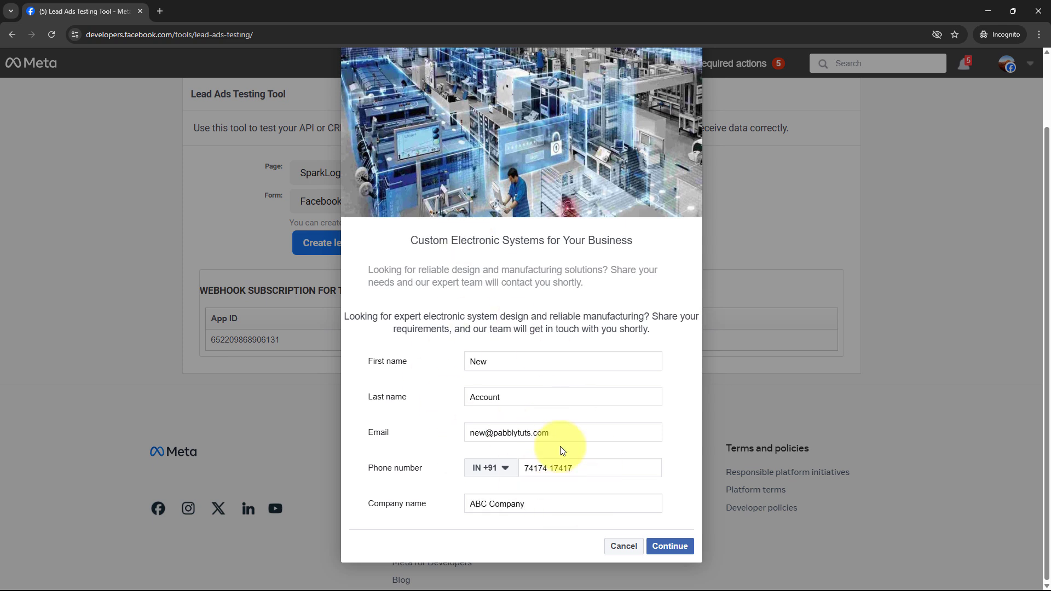
Continue past the terms and submit the test lead, confirming the thank-you message
{"action": "left_click", "coordinate": [691, 552]}
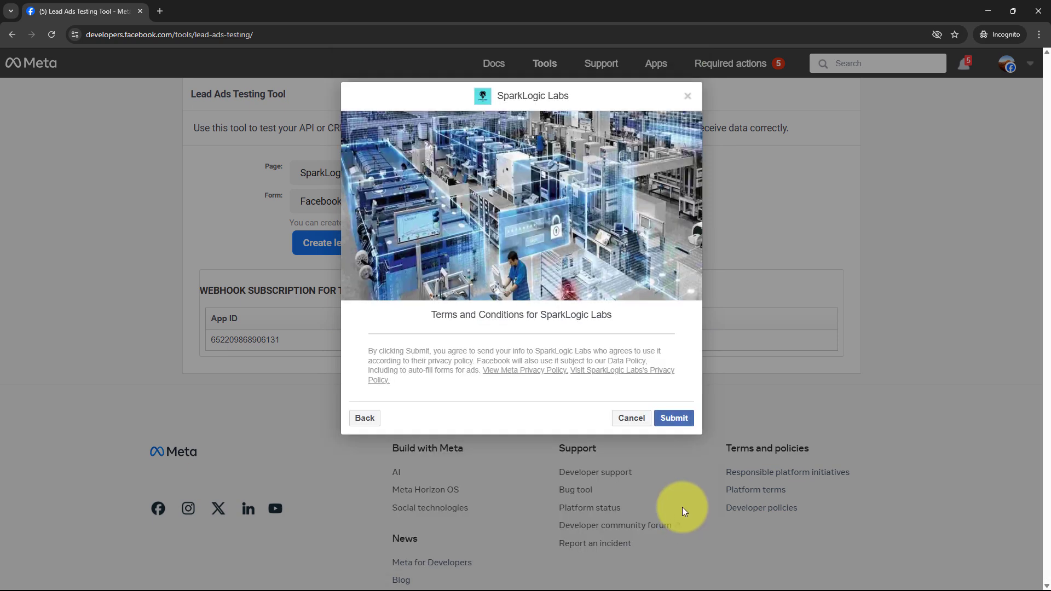
{"action": "left_click", "coordinate": [674, 418]}
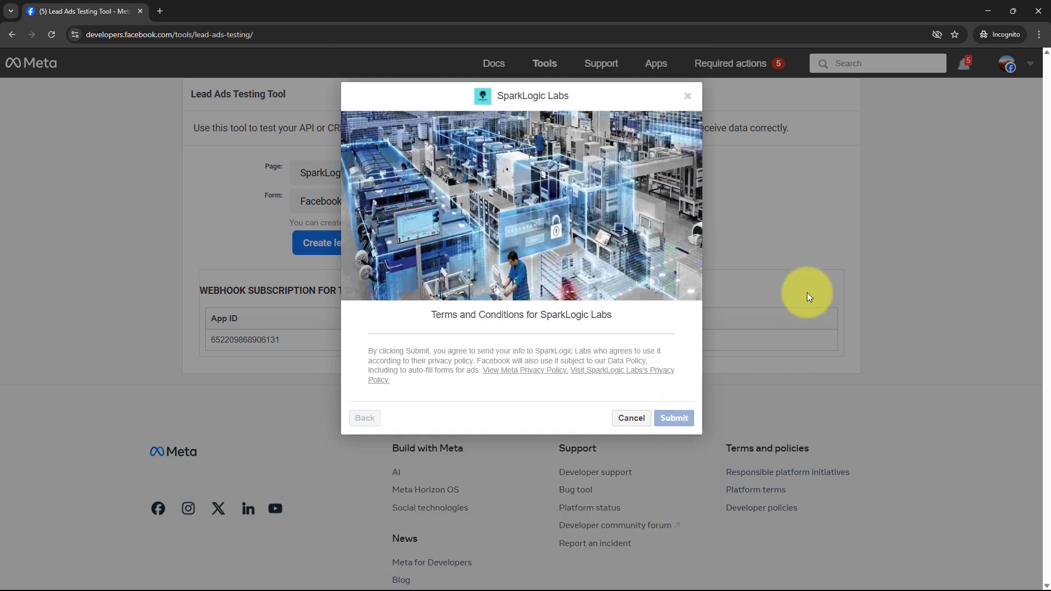
{"action": "left_click_drag", "start_coordinate": [473, 348], "coordinate": [555, 348]}
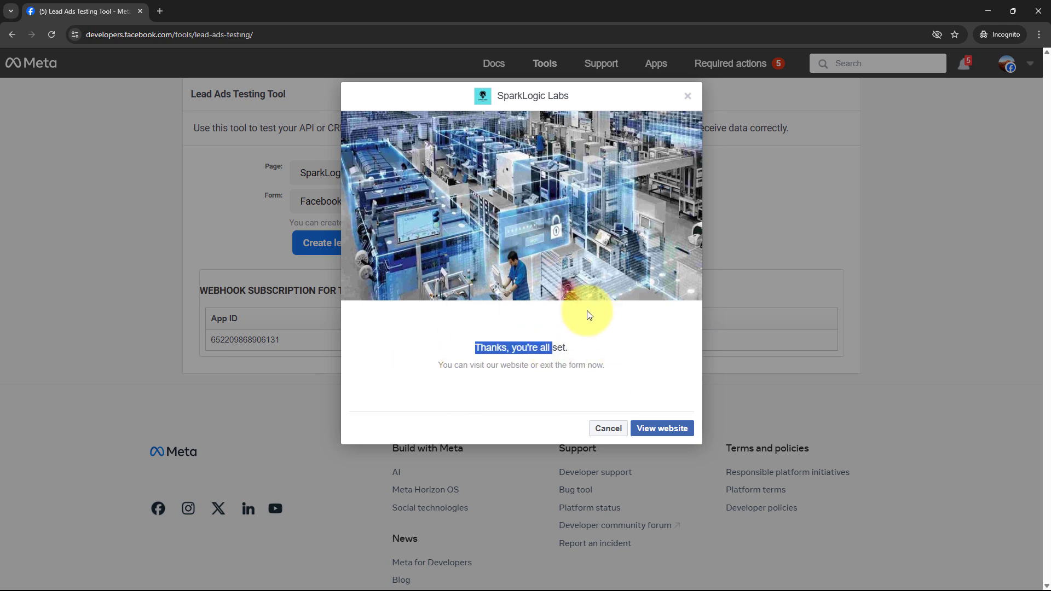
{"action": "left_click", "coordinate": [593, 354]}
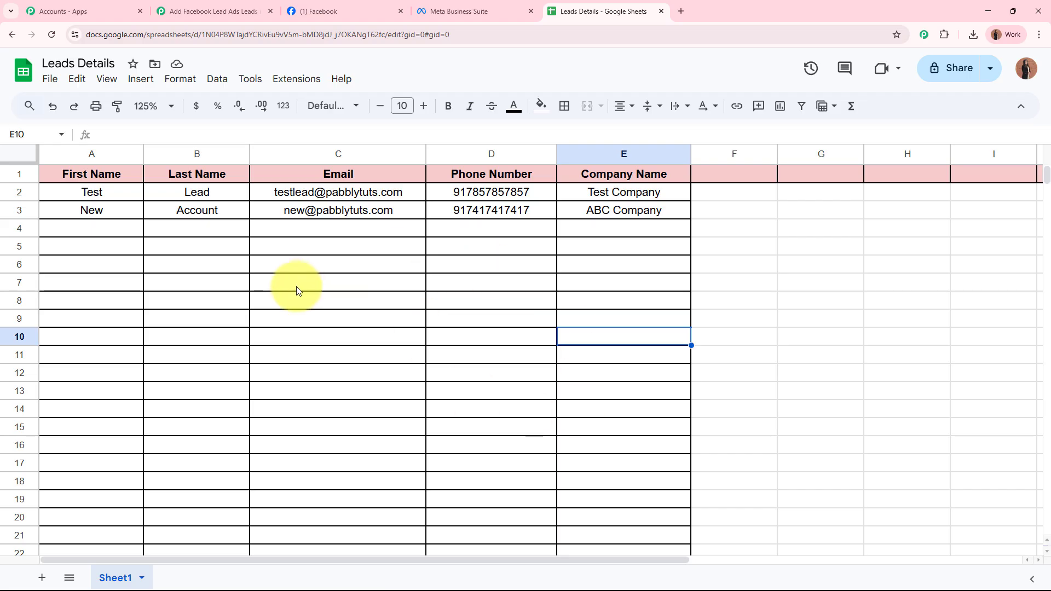
Check the New Account lead's name, email, phone and ABC Company in A3:E3, then return to Pabbly
{"action": "left_click", "coordinate": [110, 218]}
{"action": "left_click", "coordinate": [206, 220]}
{"action": "left_click", "coordinate": [333, 220]}
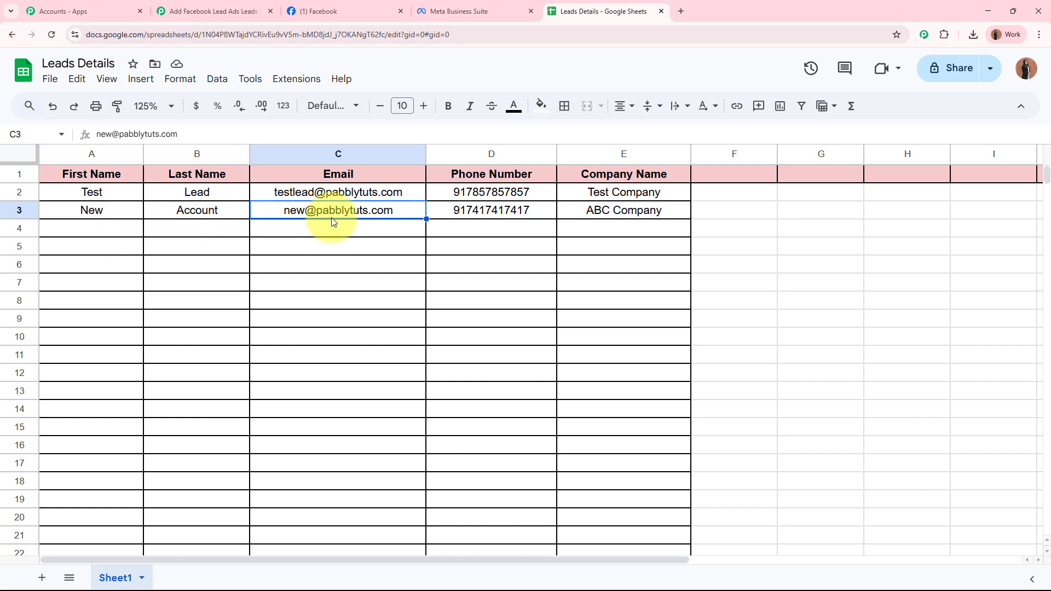
{"action": "left_click", "coordinate": [481, 215]}
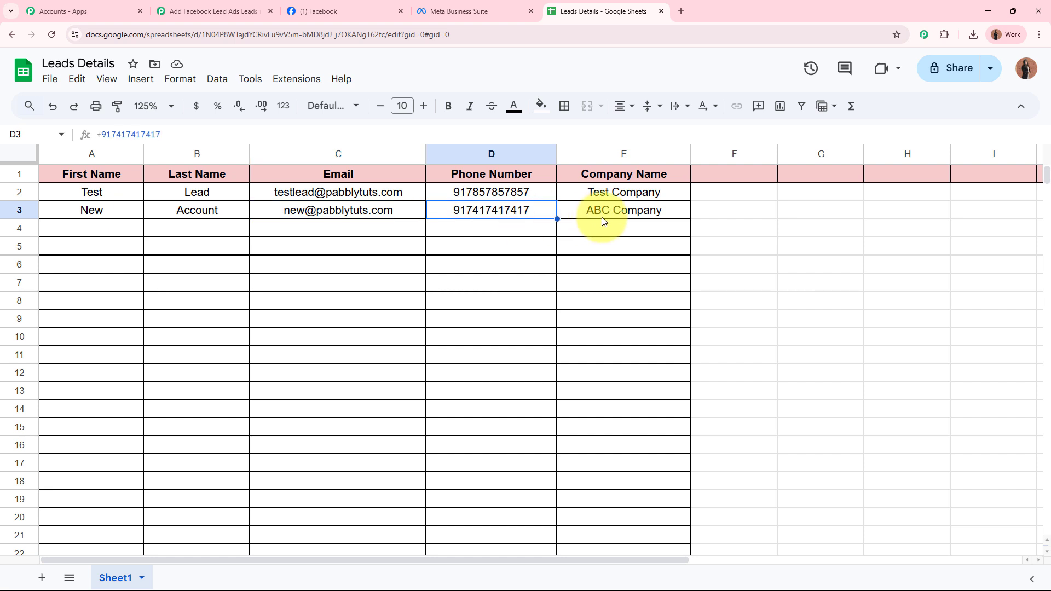
{"action": "left_click", "coordinate": [603, 219]}
{"action": "left_click", "coordinate": [590, 343]}
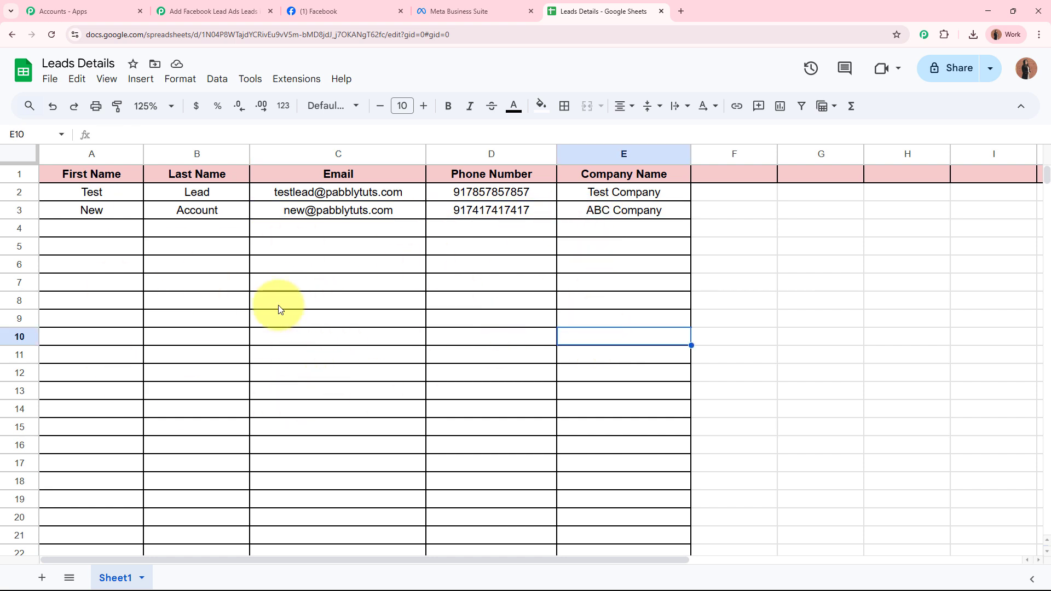
{"action": "left_click", "coordinate": [244, 9]}
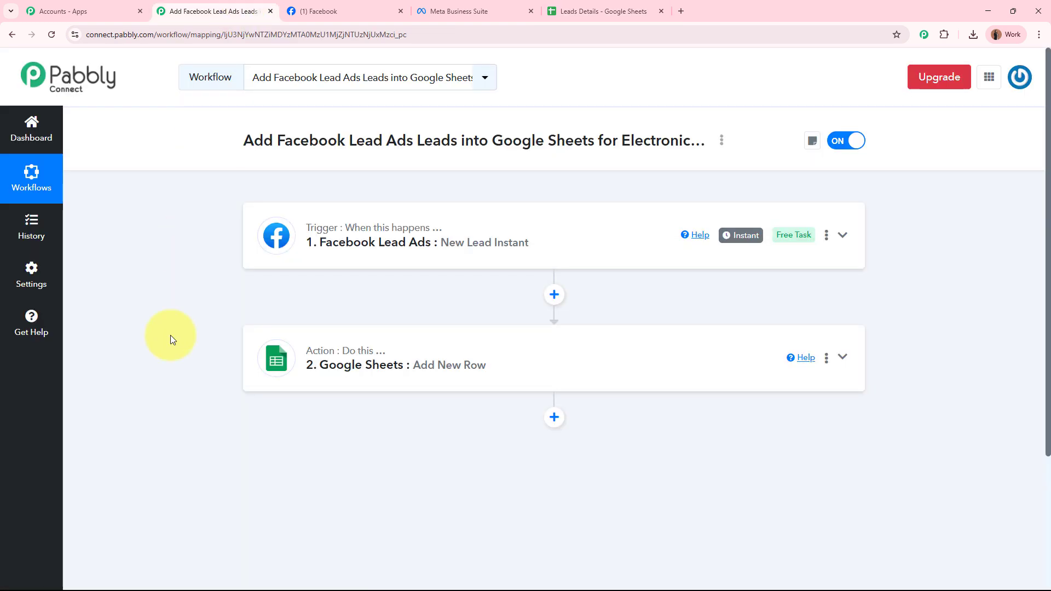